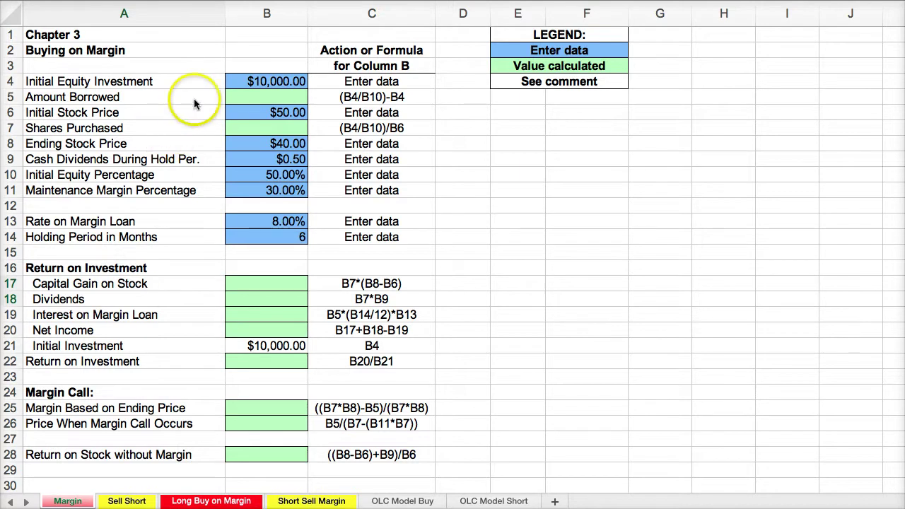
Step: Calculate the Amount Borrowed in B5 with the formula +(B4/B10)-B4
left_click(246, 82)
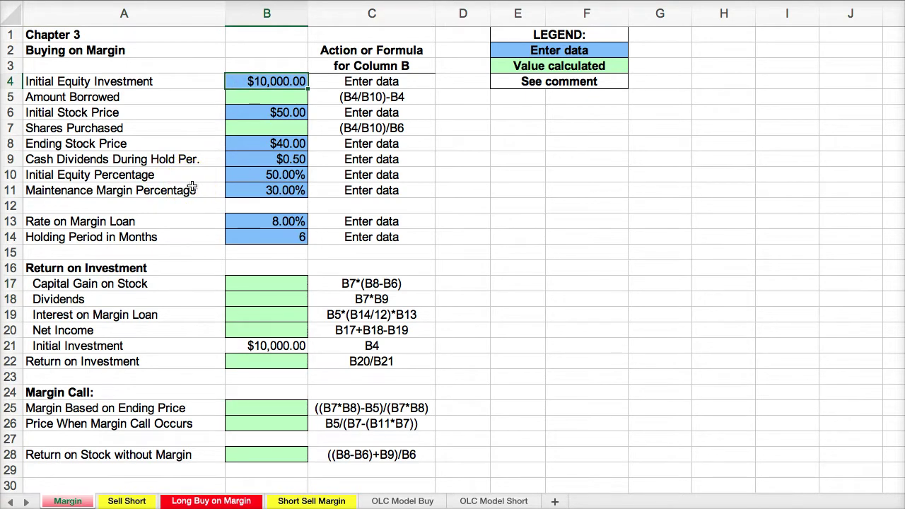
left_click(252, 174)
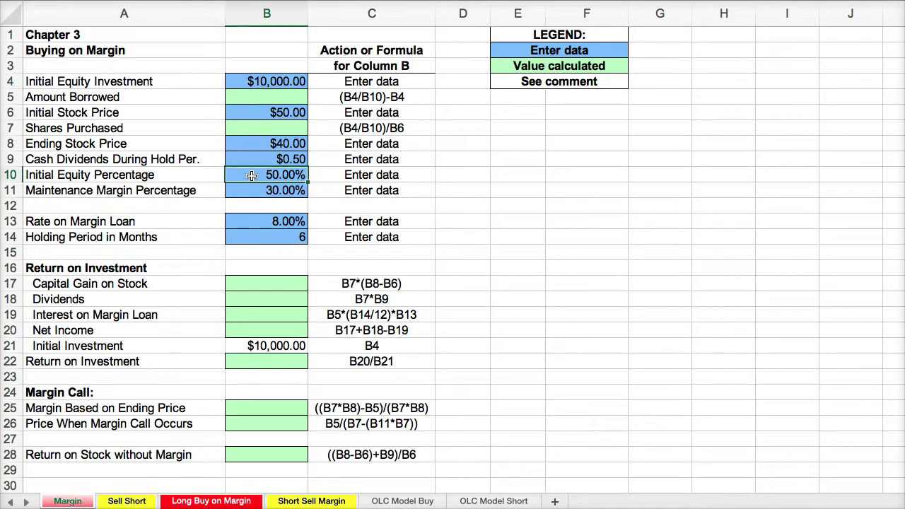
left_click(249, 97)
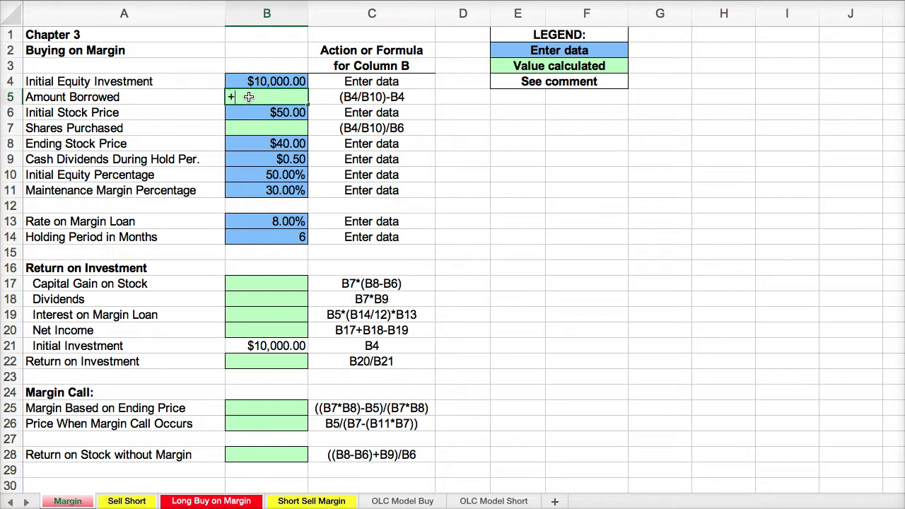
left_click(250, 97)
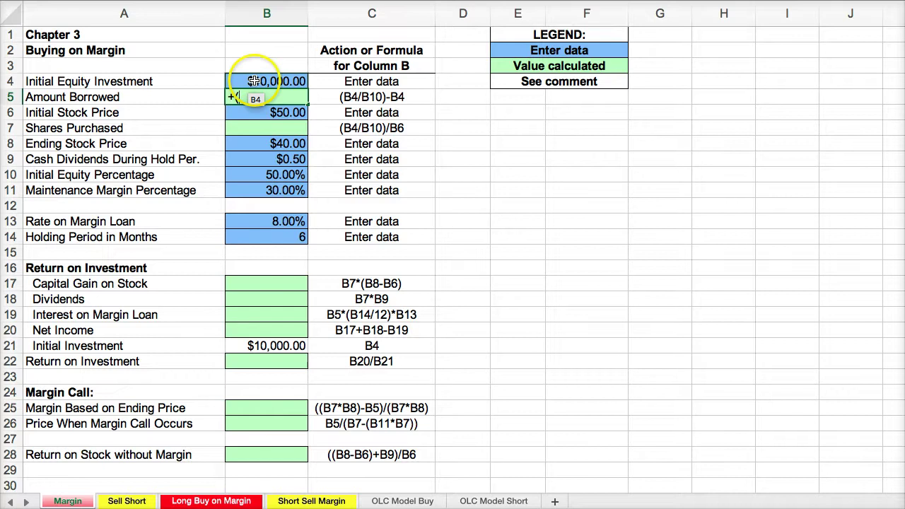
left_click(253, 81)
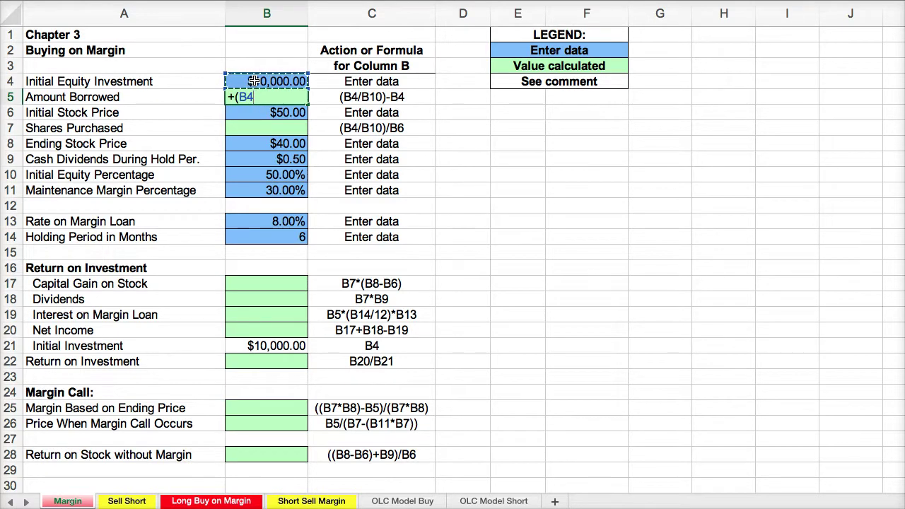
type("/")
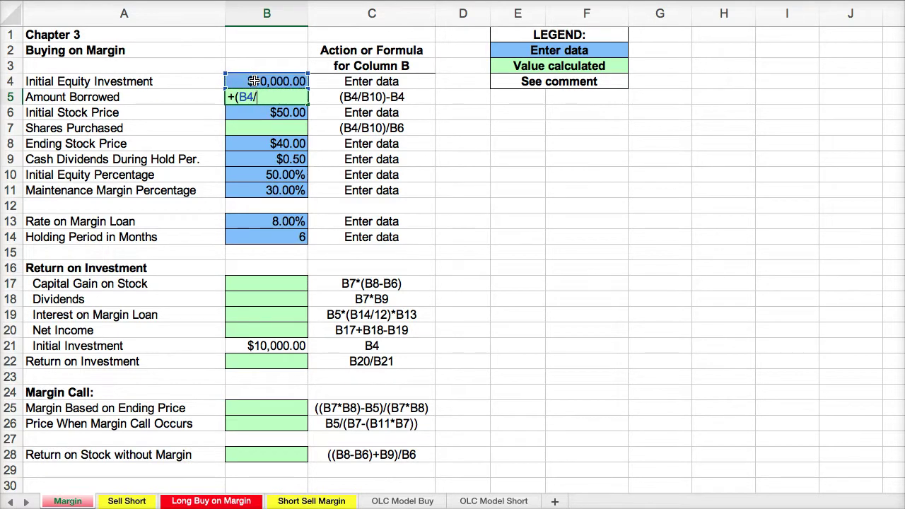
left_click(259, 174)
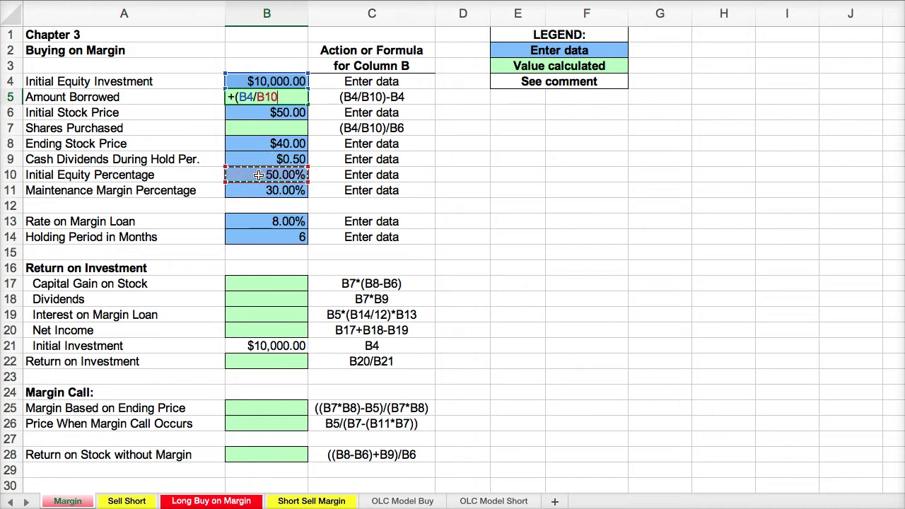
type(")-")
left_click(263, 84)
key("Return")
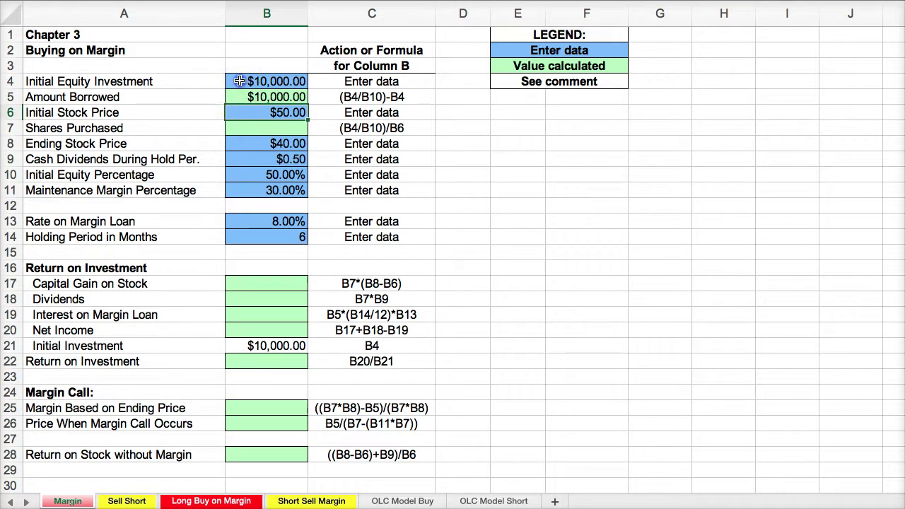
left_click_drag(239, 85, 242, 94)
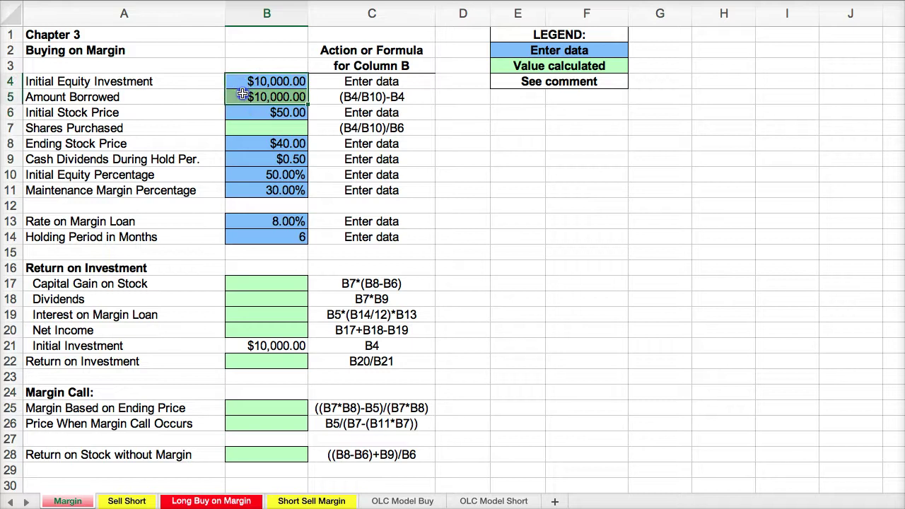
left_click(241, 85)
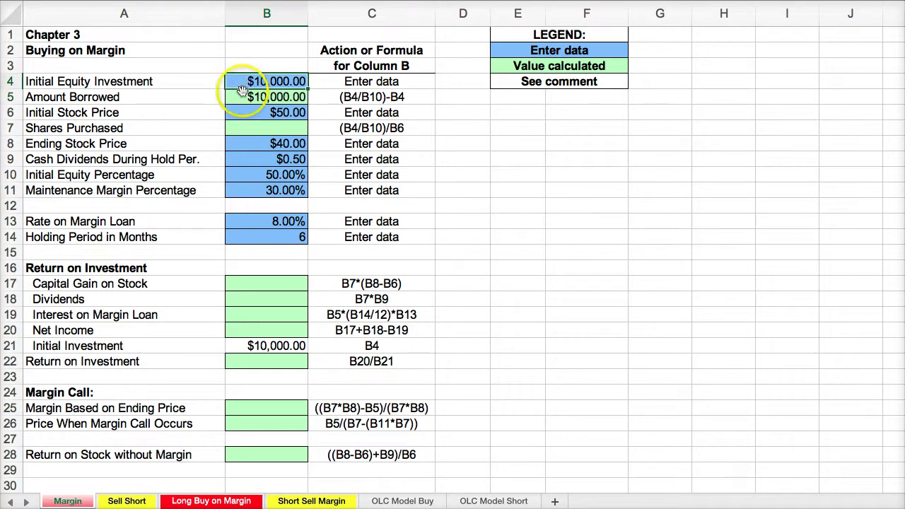
left_click(243, 95)
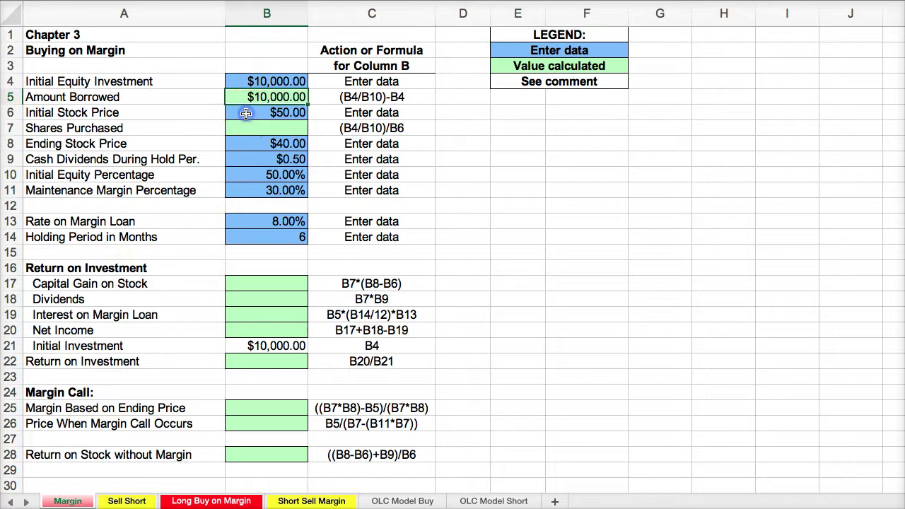
left_click(243, 115)
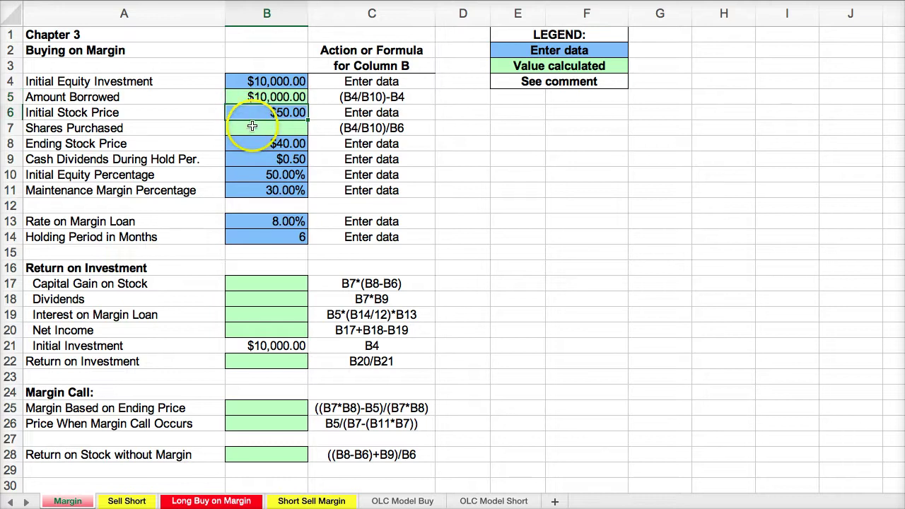
Step: Calculate Shares Purchased in B7 with the formula +(B4+B5)/B6 and format it as a plain number without currency symbol or decimals
left_click(251, 127)
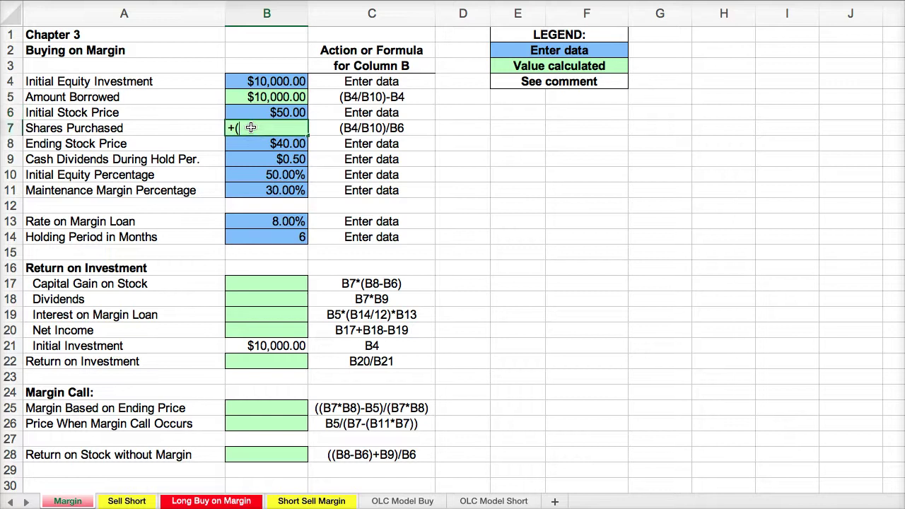
left_click(253, 81)
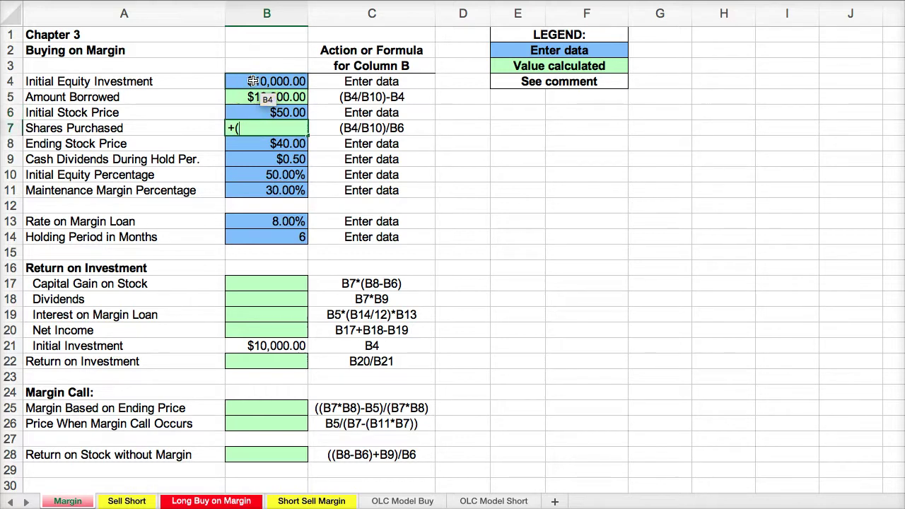
type("+")
left_click(251, 93)
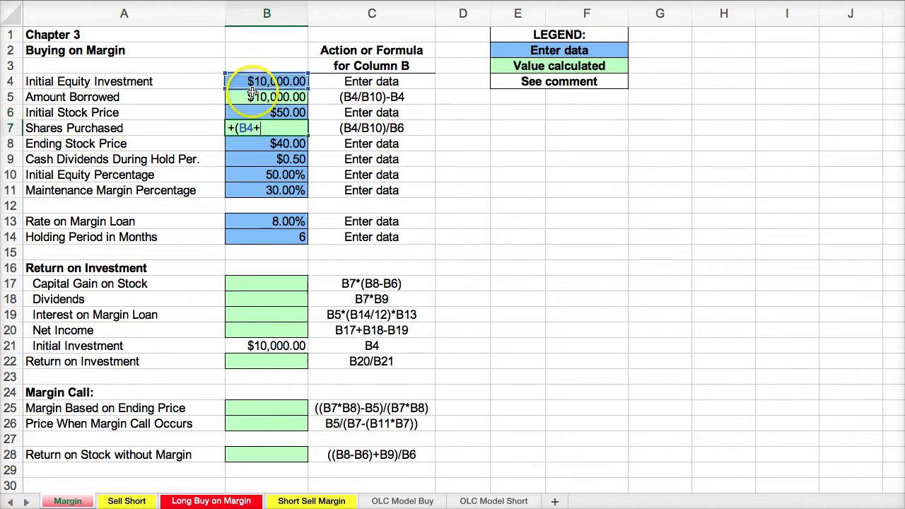
type(")")
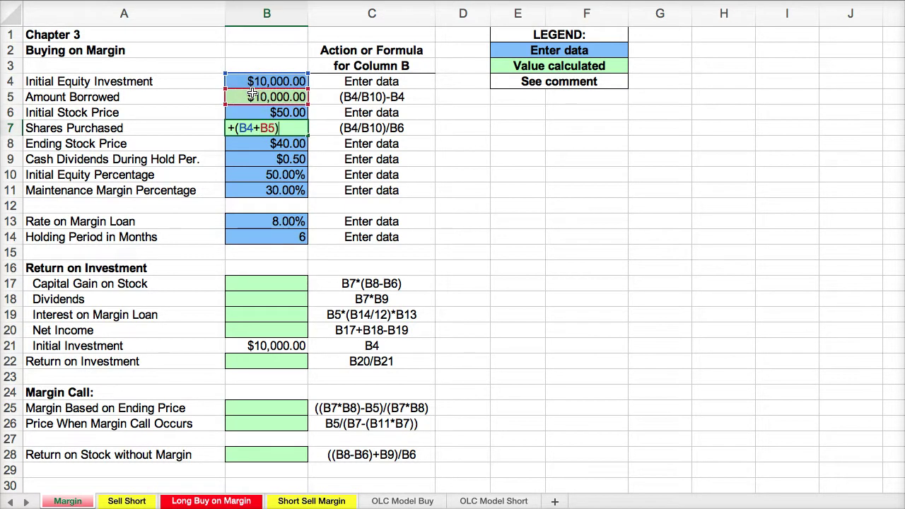
type("/")
left_click(255, 113)
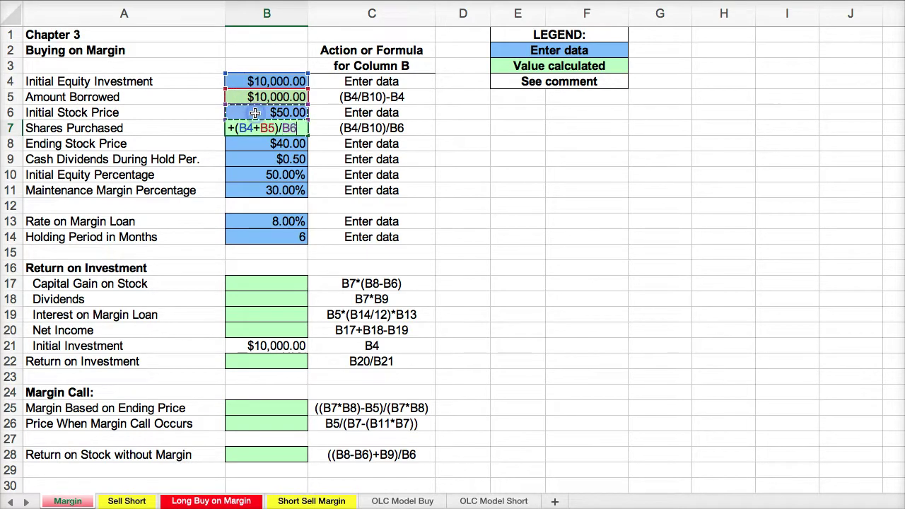
key("Return")
left_click(253, 130)
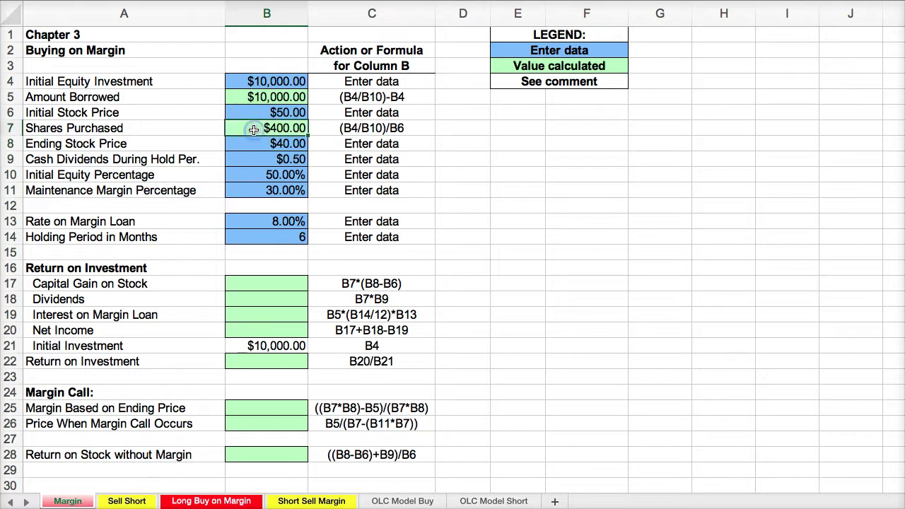
key("ctrl+shift+1")
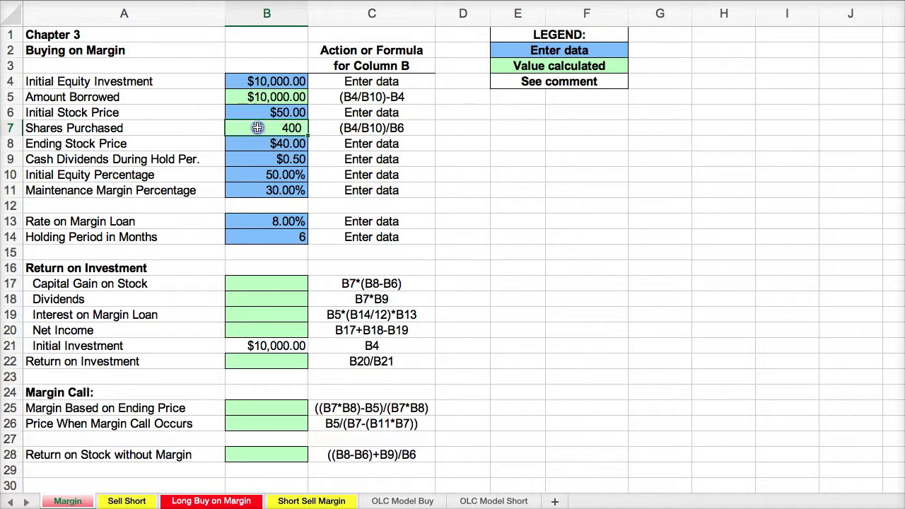
left_click(362, 128)
left_click(262, 125)
left_click(256, 112)
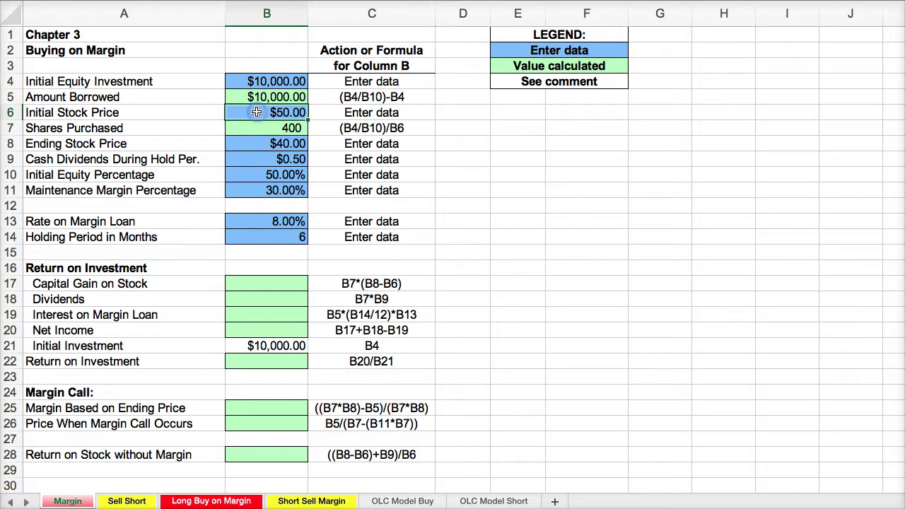
left_click(256, 113)
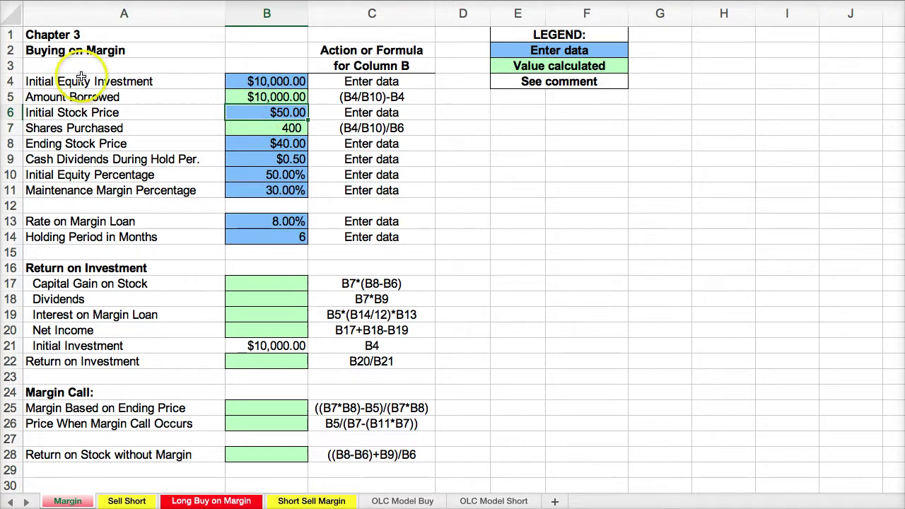
left_click(239, 83)
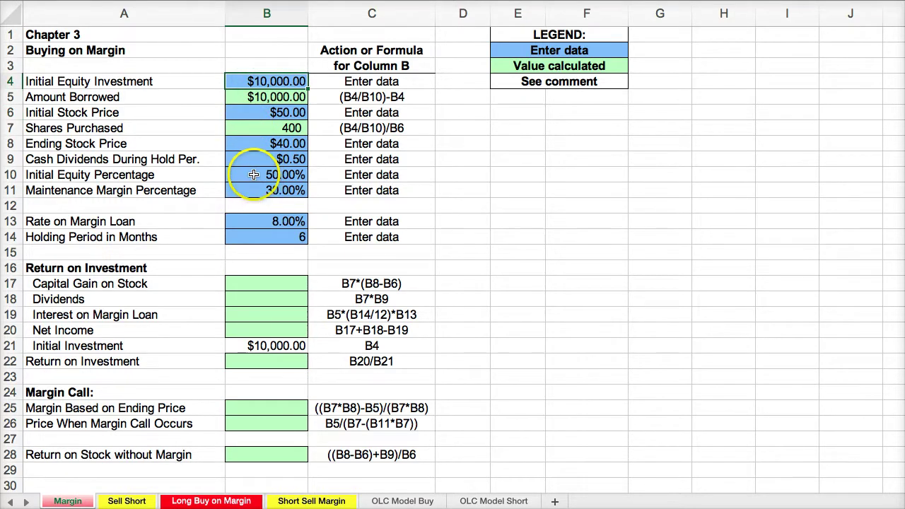
Step: Add the equity and borrowed amounts in D4 with the formula +B4+B5, shown in full as currency without decimals
left_click(462, 84)
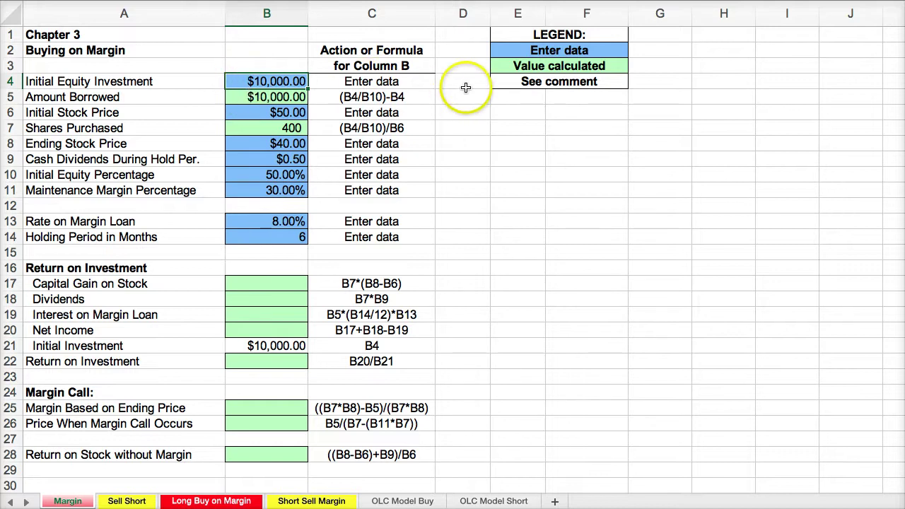
type("+")
left_click(272, 83)
type("+")
left_click(273, 103)
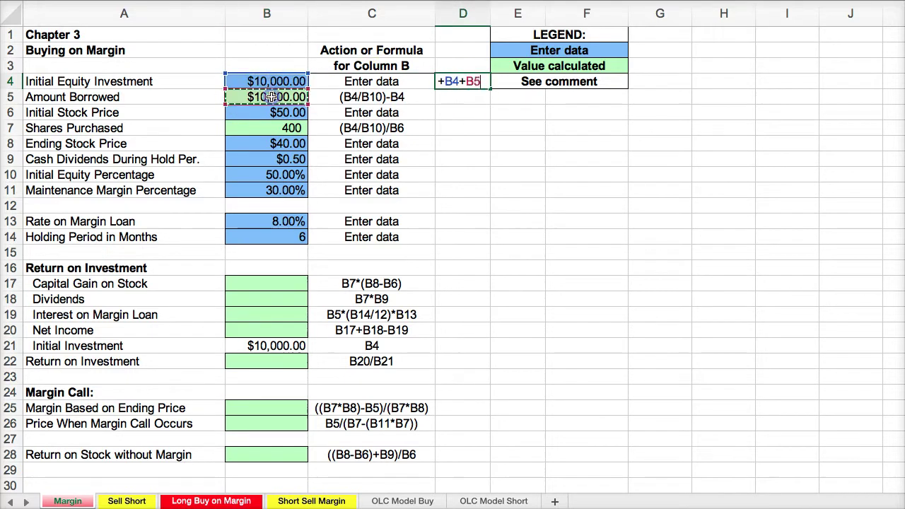
key("Return")
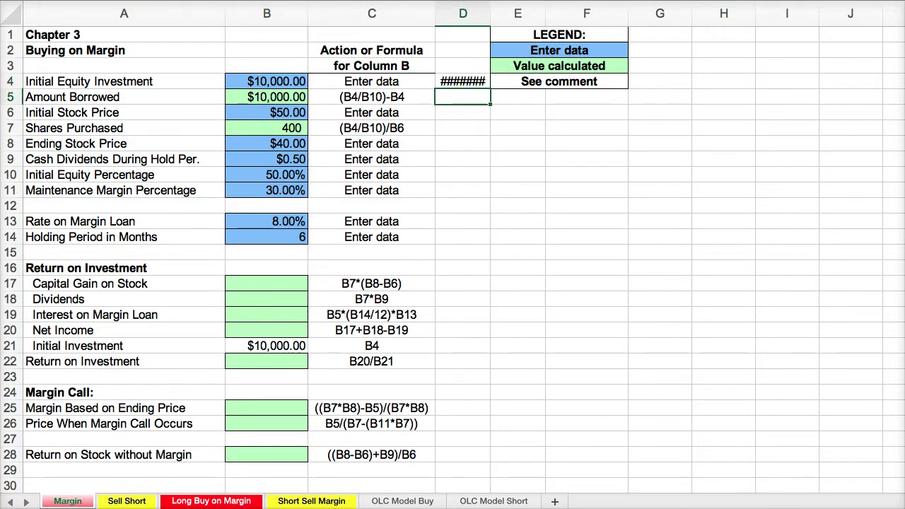
double_click(490, 13)
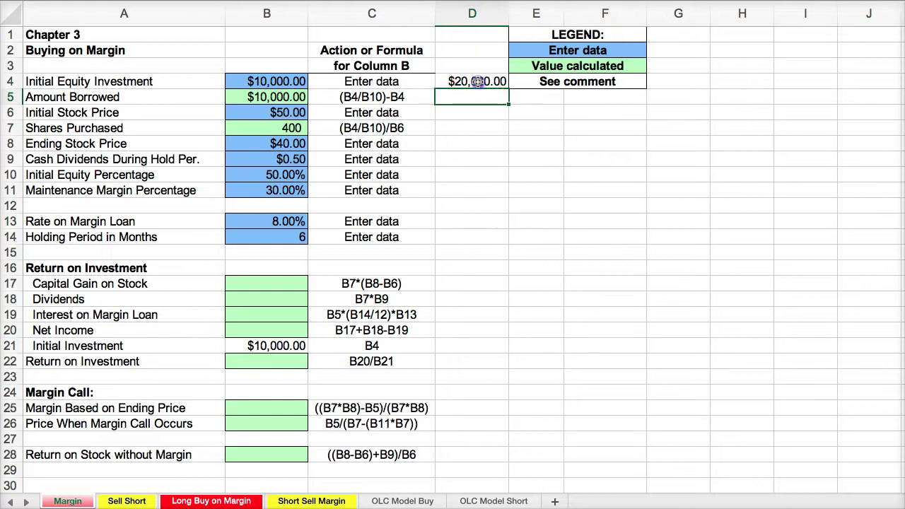
left_click(471, 81)
Step: Label cell D3 "Total Invested $" and widen column D to about 12.67 so the label fits
left_click(472, 66)
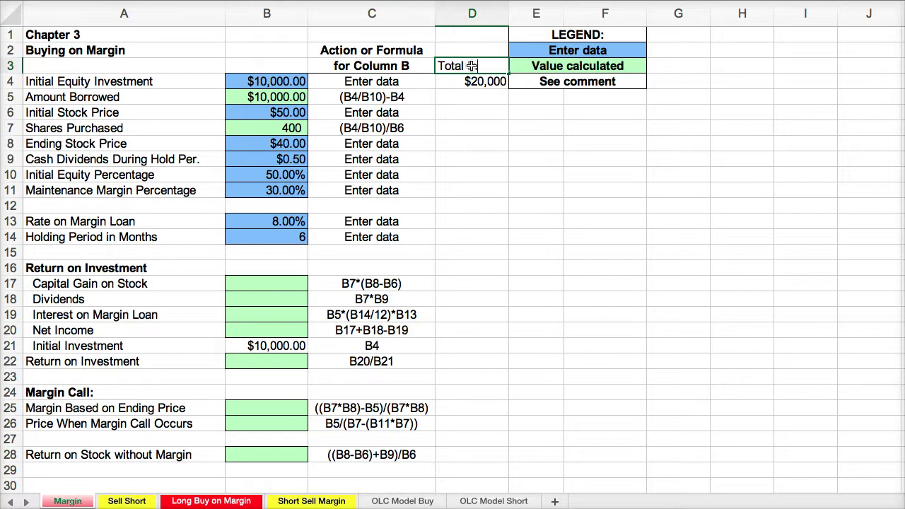
type("Total Invested $")
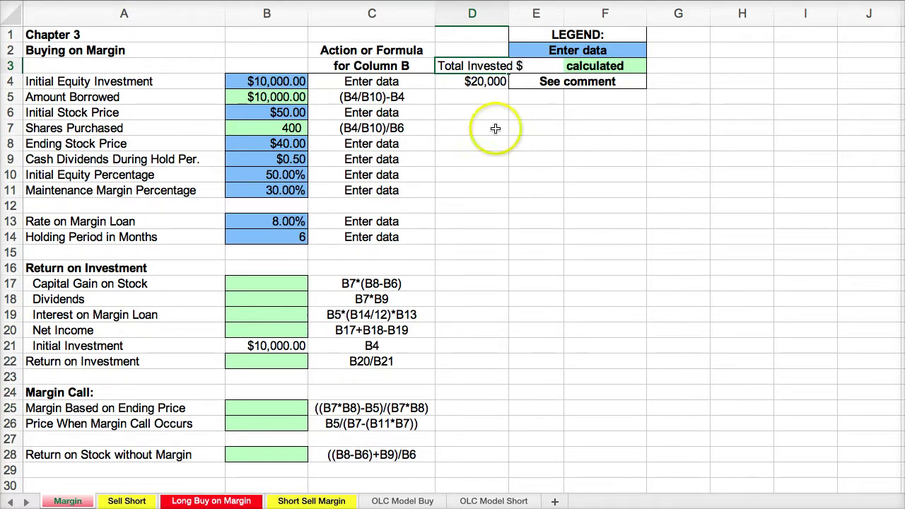
left_click(485, 126)
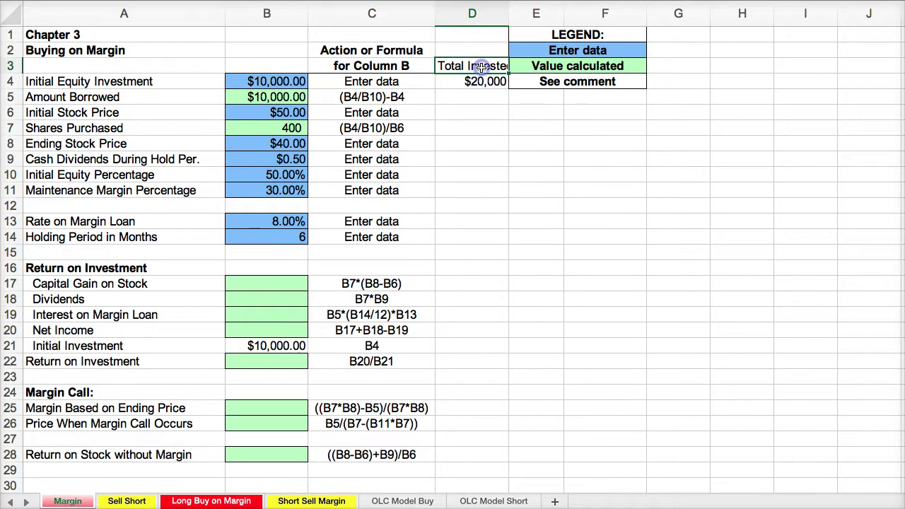
left_click(497, 14)
left_click_drag(508, 13, 531, 13)
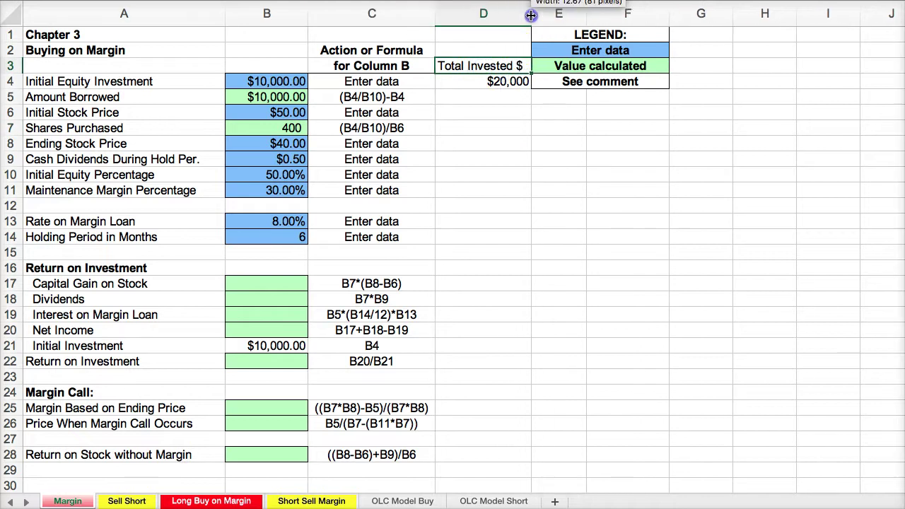
Step: Centre the contents of cells D3:D5 horizontally
left_click(479, 71)
left_click_drag(479, 71, 483, 97)
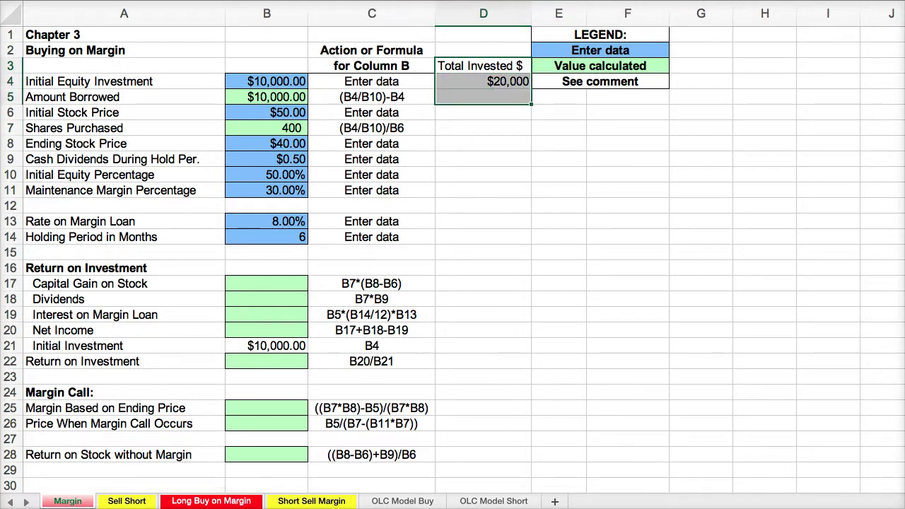
key("super+e")
left_click(501, 180)
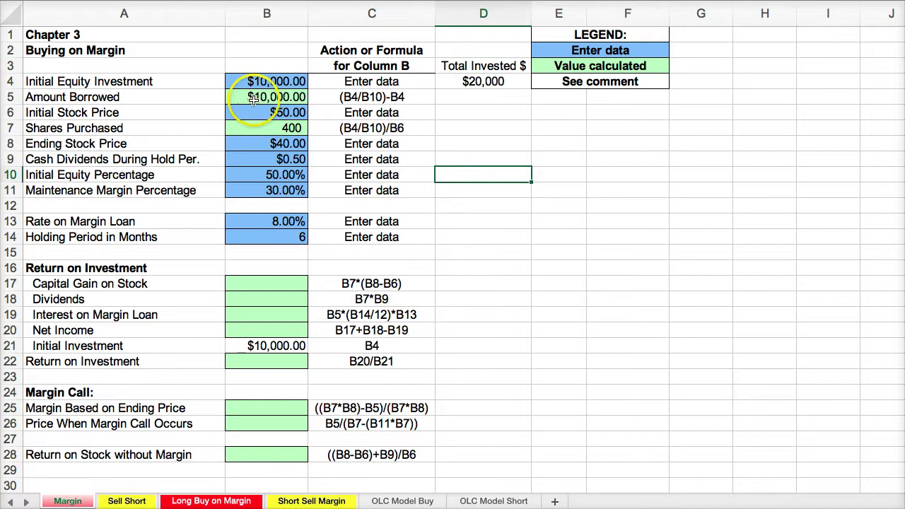
left_click(467, 82)
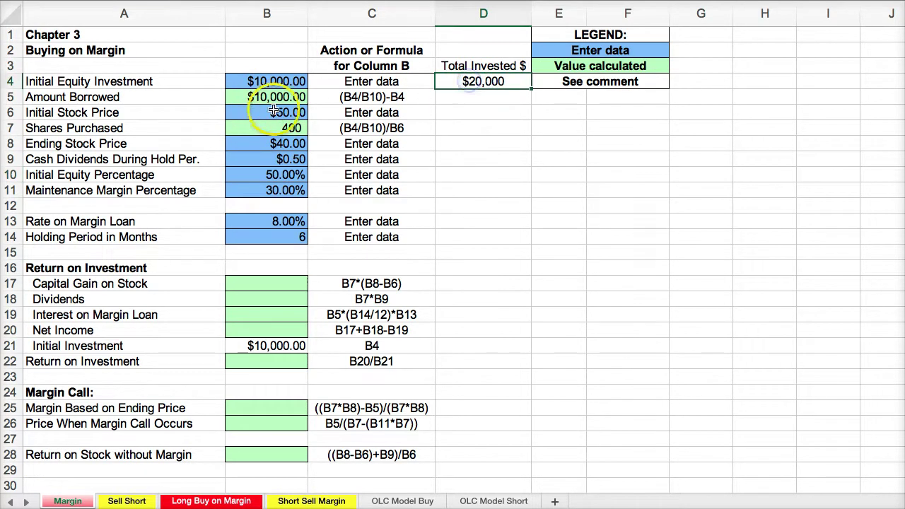
left_click(274, 111)
left_click(253, 128)
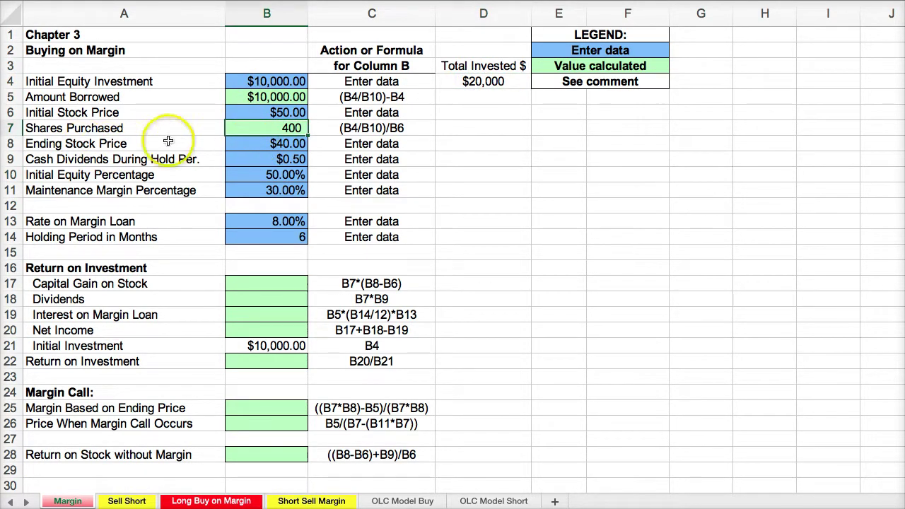
left_click(240, 144)
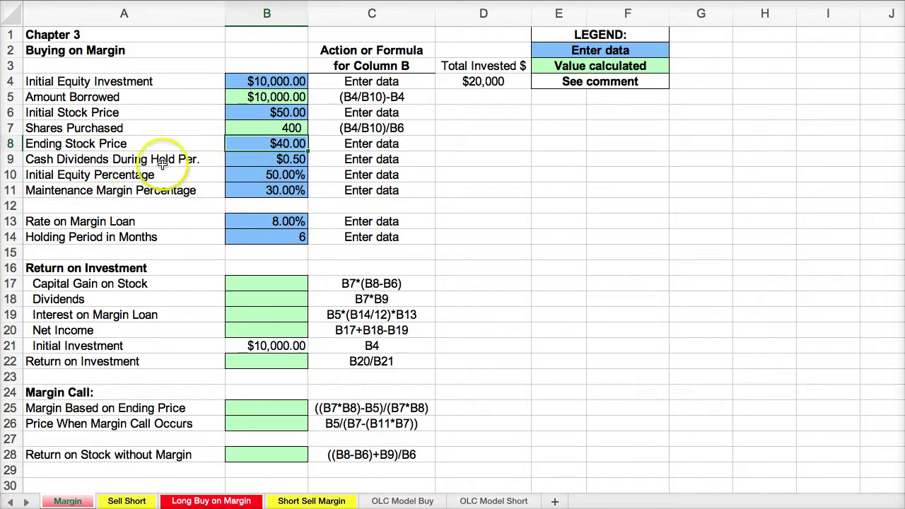
left_click(254, 158)
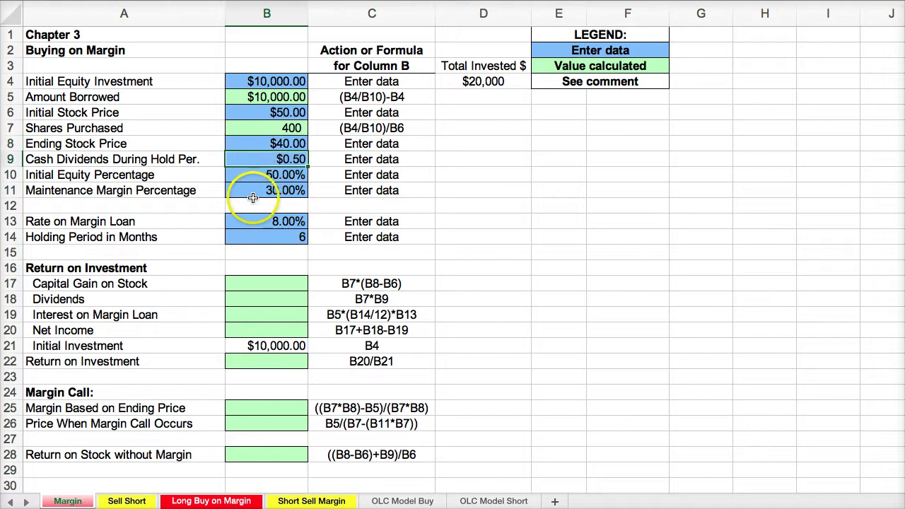
left_click(251, 190)
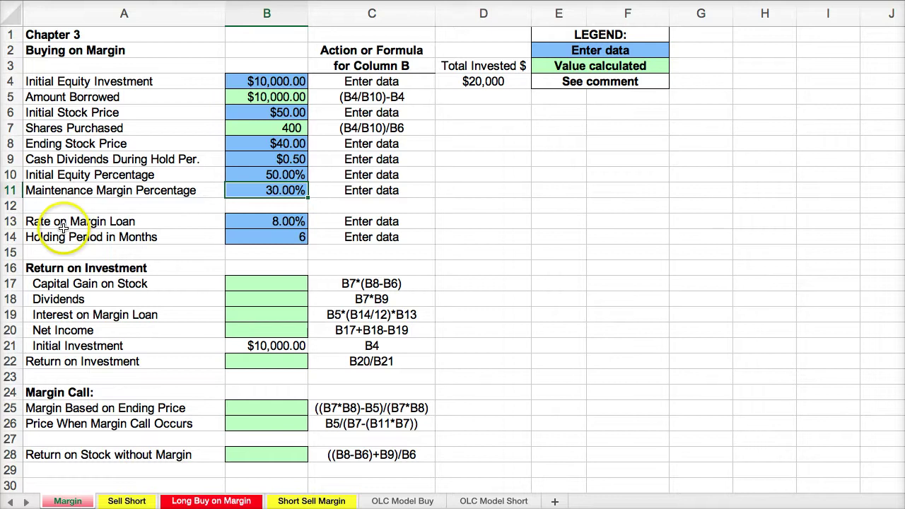
left_click(248, 222)
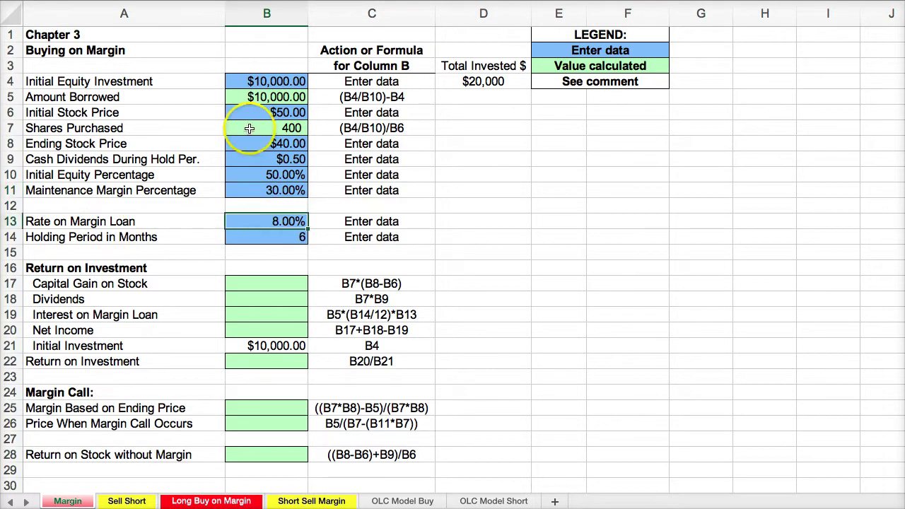
left_click(245, 97)
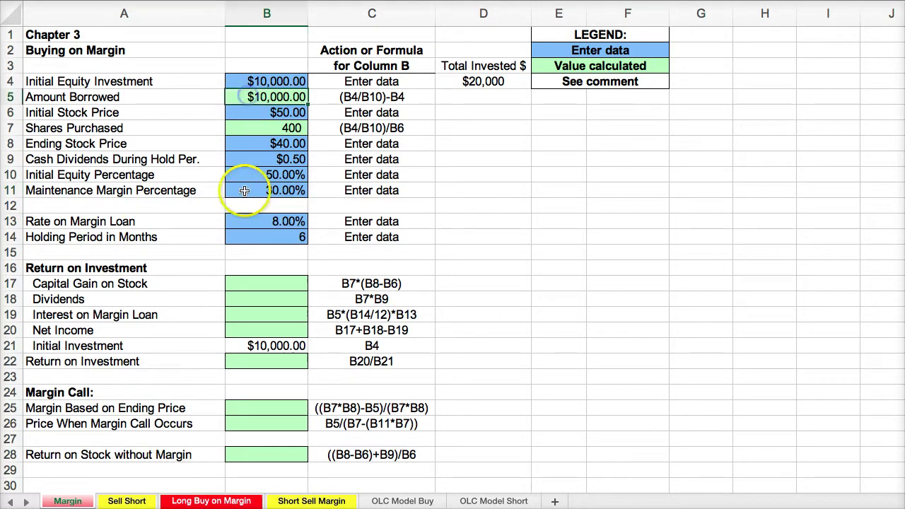
left_click(263, 239)
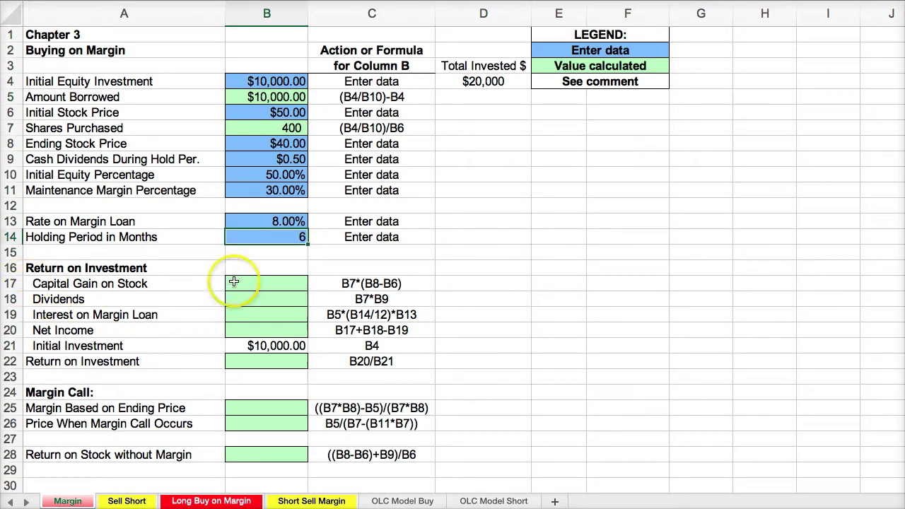
Step: Begin the Capital Gain on Stock formula in B17 with the shares purchased and an opening parenthesis, +B7*(
left_click(265, 282)
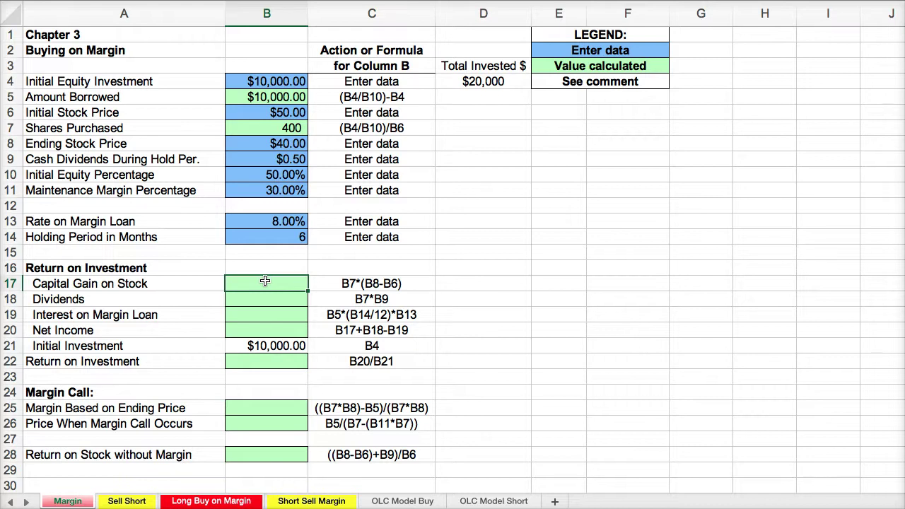
type("+")
left_click(246, 128)
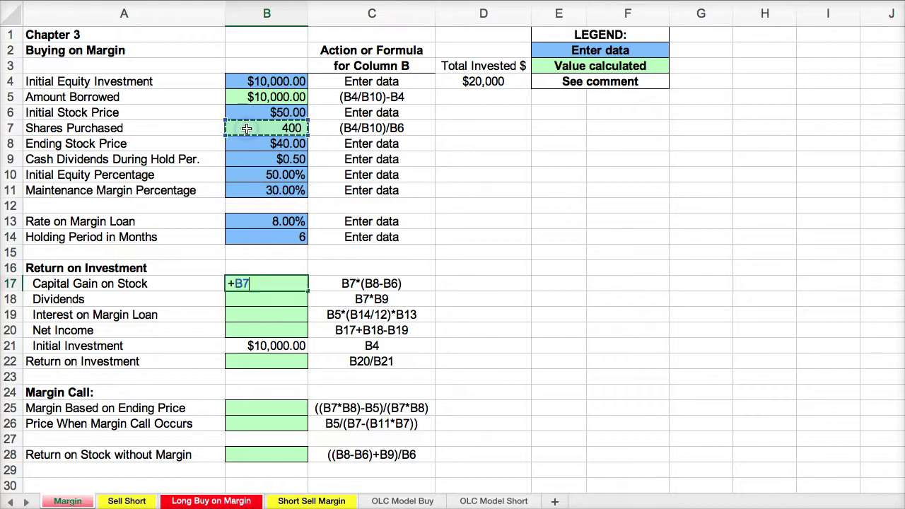
type("*(")
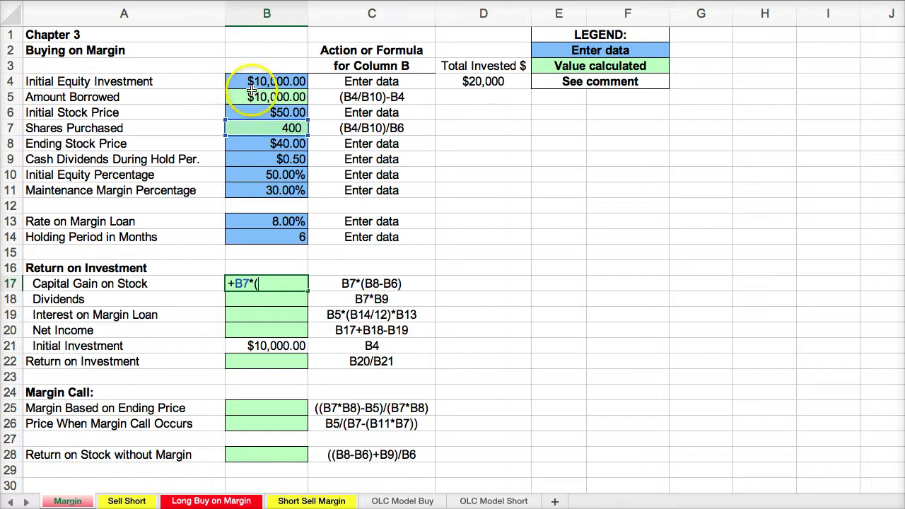
left_click(259, 113)
type("-")
left_click(257, 144)
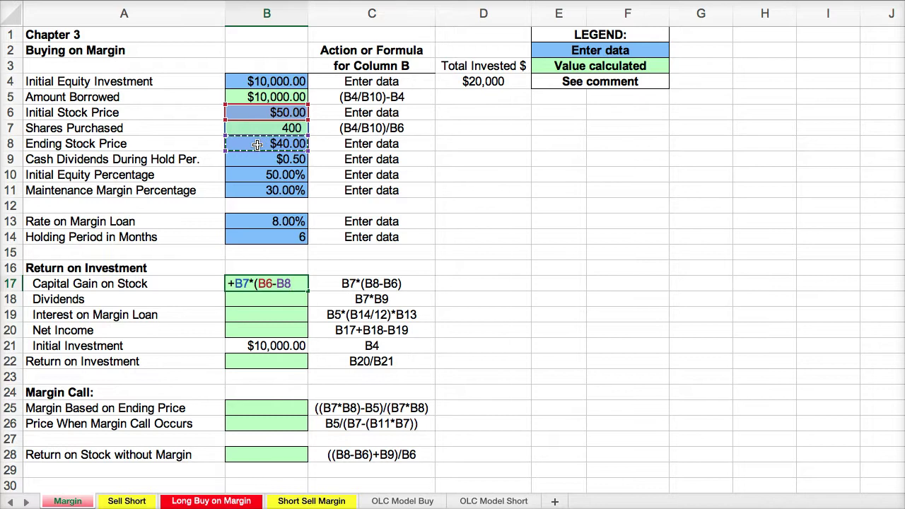
key("BackSpace")
key("BackSpace")
key("BackSpace")
key("BackSpace")
key("BackSpace")
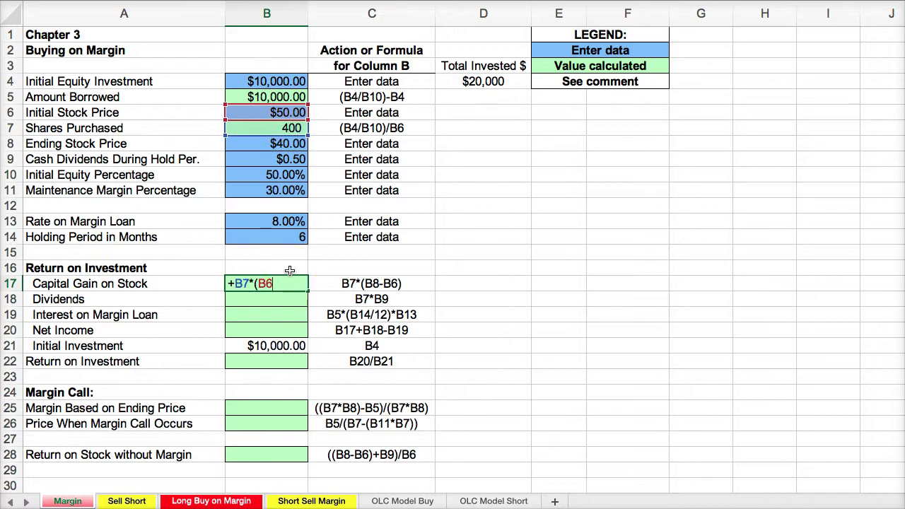
Step: Complete the capital gain formula in B17 as +B7*(B8-B6), subtracting the initial from the ending stock price
left_click(259, 143)
type("-")
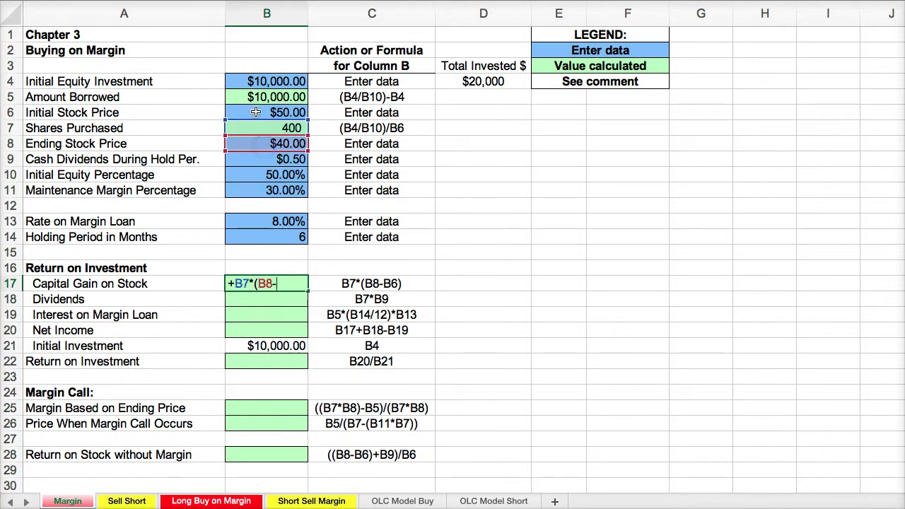
left_click(256, 112)
type(")")
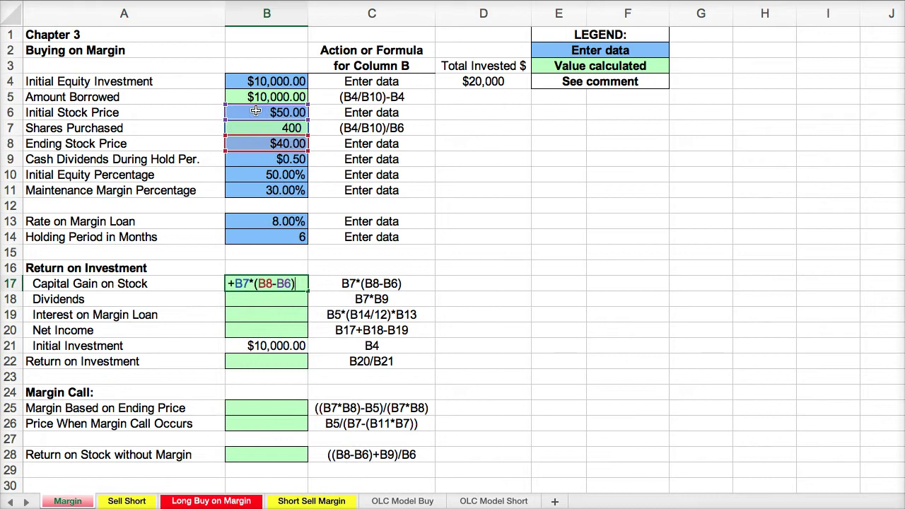
key("Return")
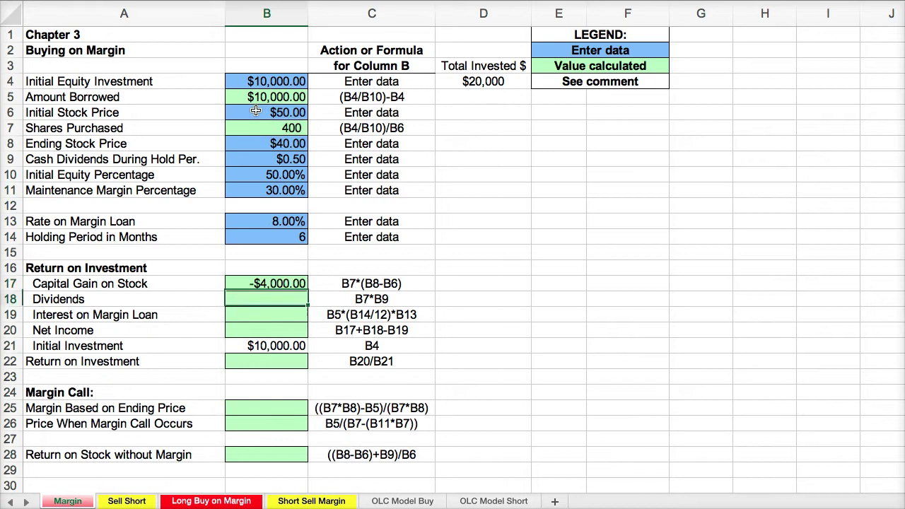
left_click(245, 283)
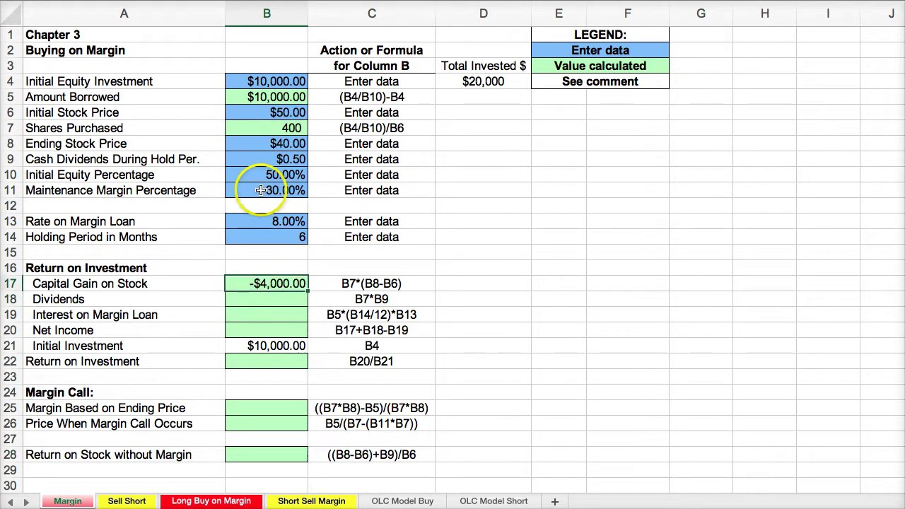
left_click(252, 114)
left_click(253, 144)
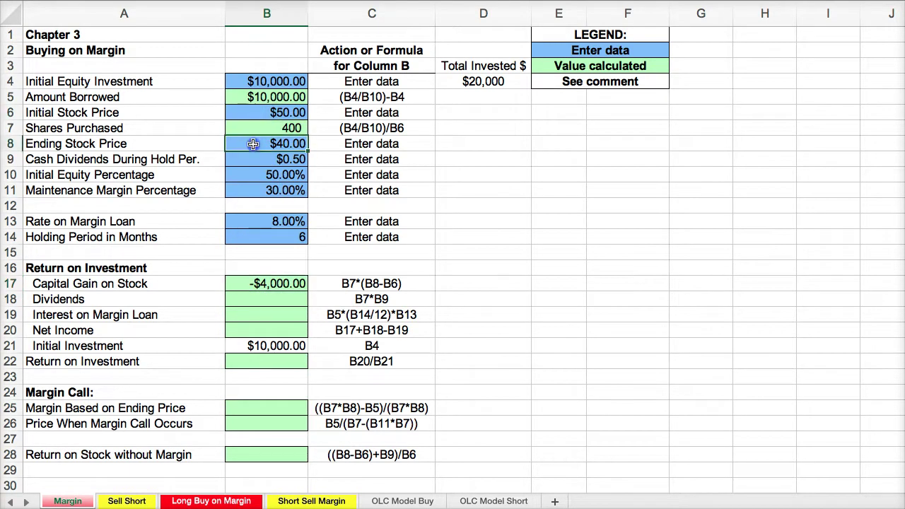
left_click(265, 128)
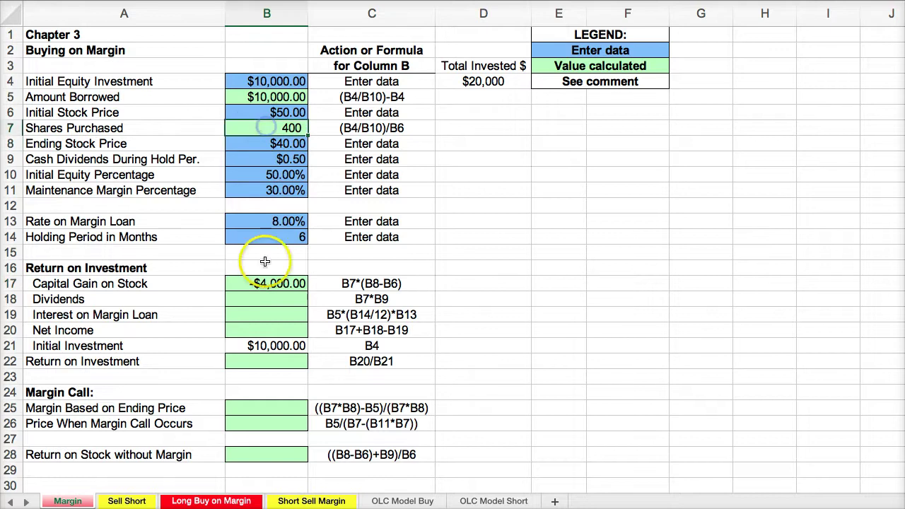
Step: Calculate Dividends in B18 by multiplying shares purchased by the cash dividend with the formula +B7*B9
left_click(241, 297)
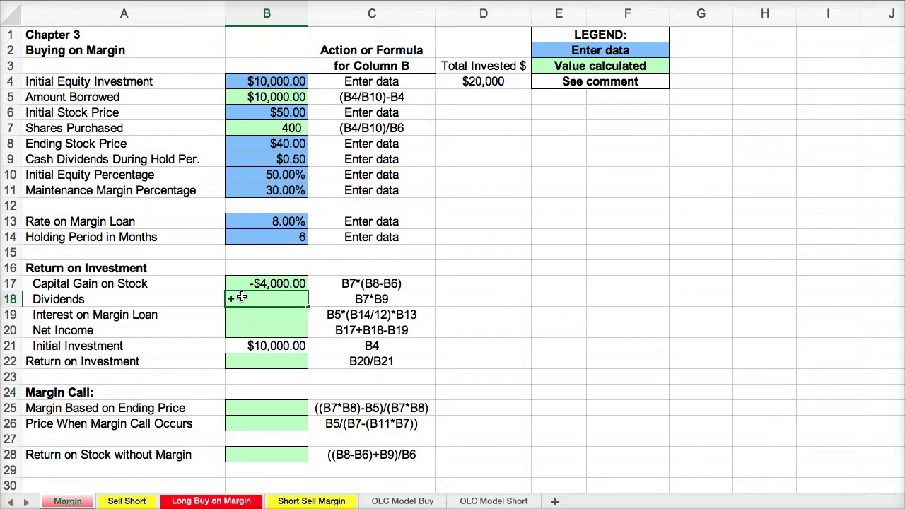
type("+")
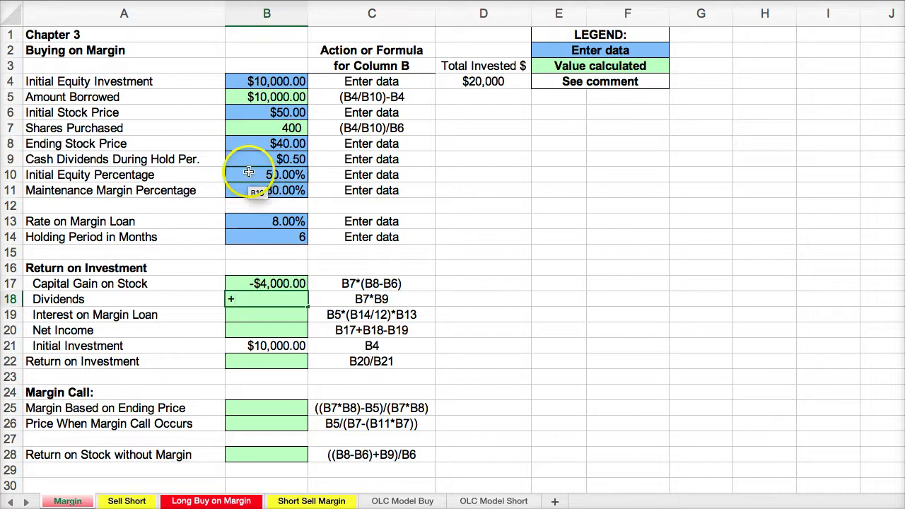
left_click(248, 131)
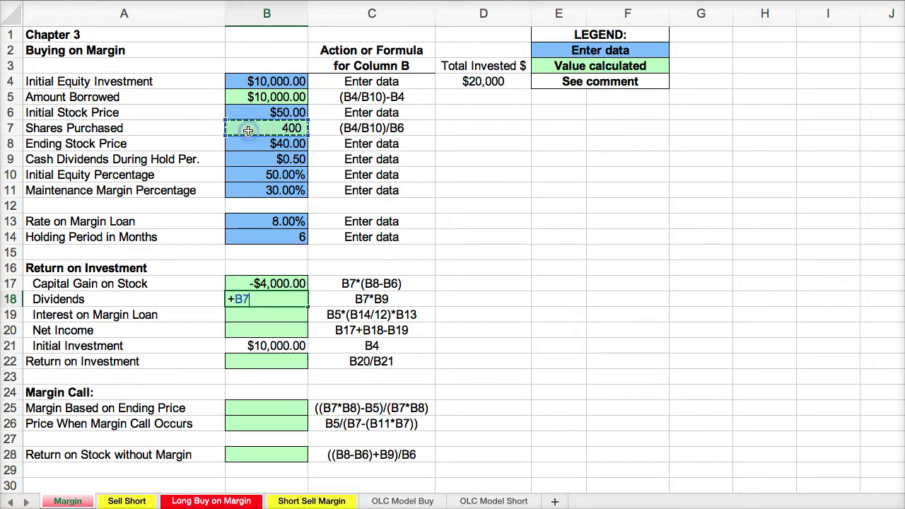
type("*")
left_click(253, 160)
key("Return")
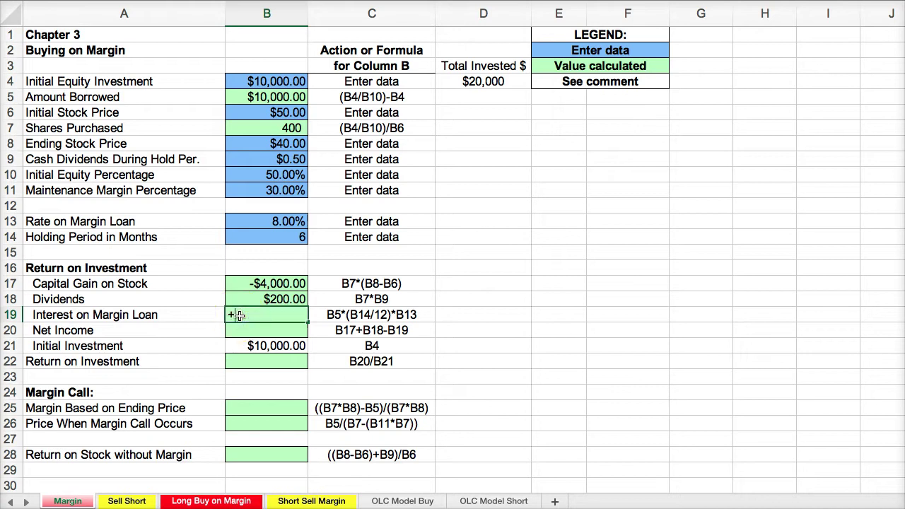
Step: Calculate Interest on Margin Loan in B19 with the formula +B5*(B14/12)*B13
left_click(248, 96)
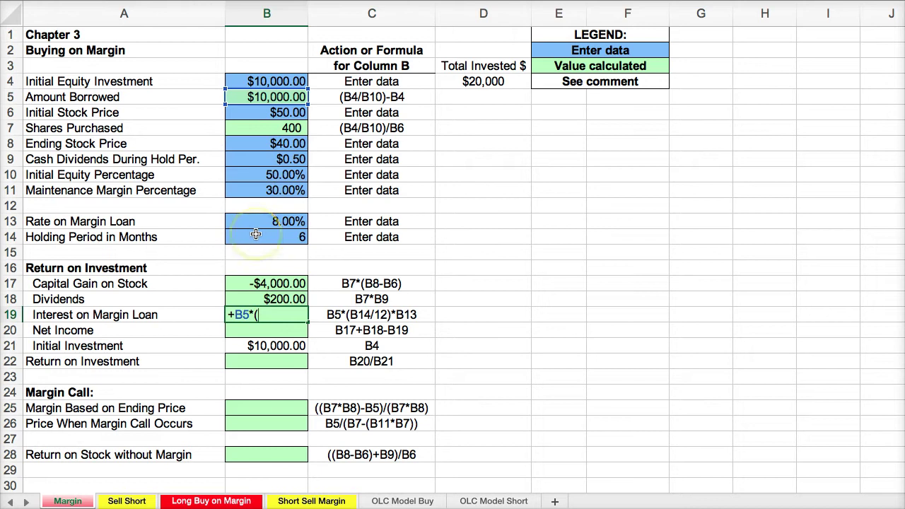
left_click(255, 236)
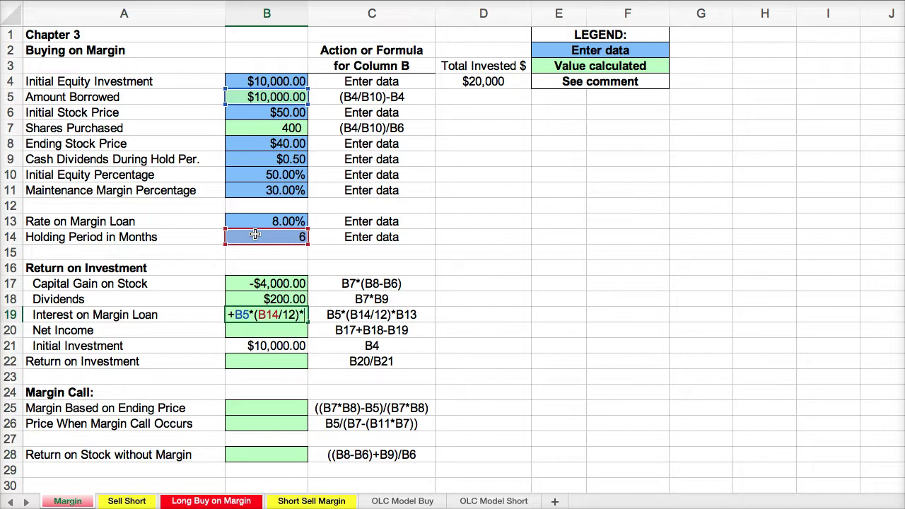
left_click(255, 220)
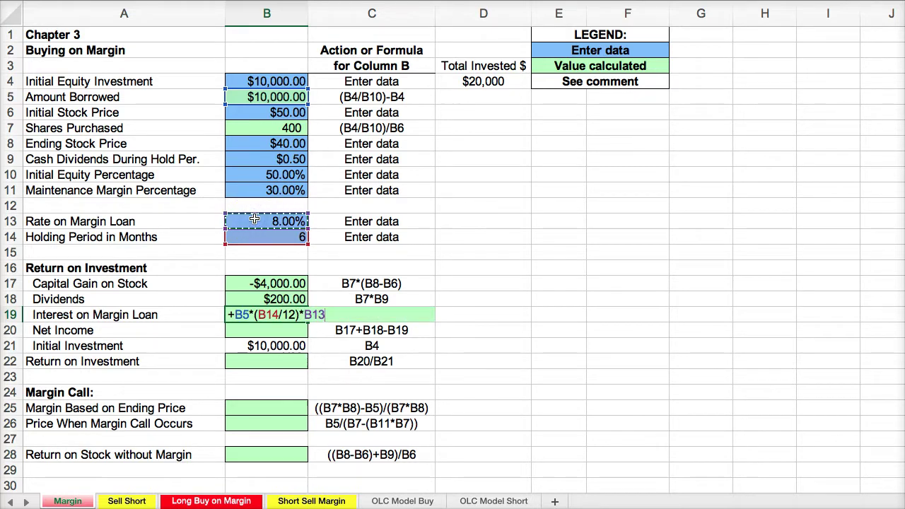
key("Return")
left_click(263, 315)
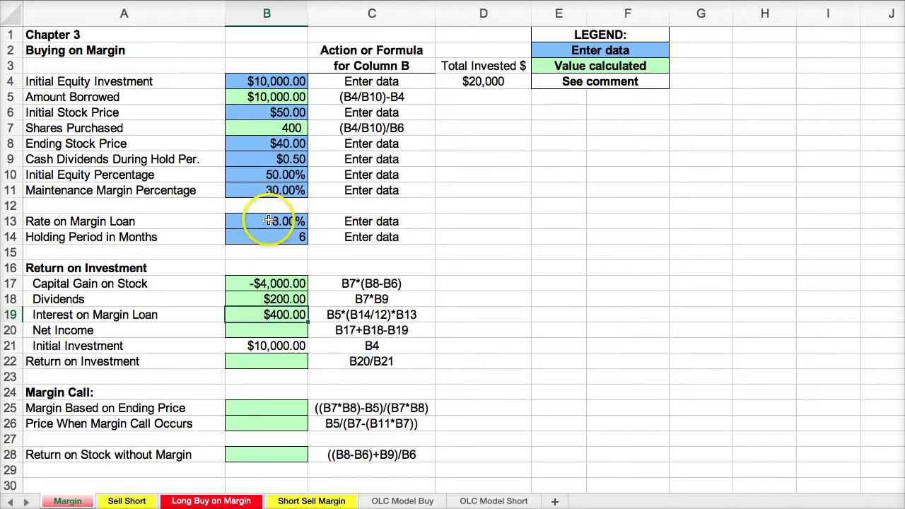
Step: Calculate Net Income in B20 from capital gain, dividends and interest with the formula +B17+B18-B19
left_click(252, 329)
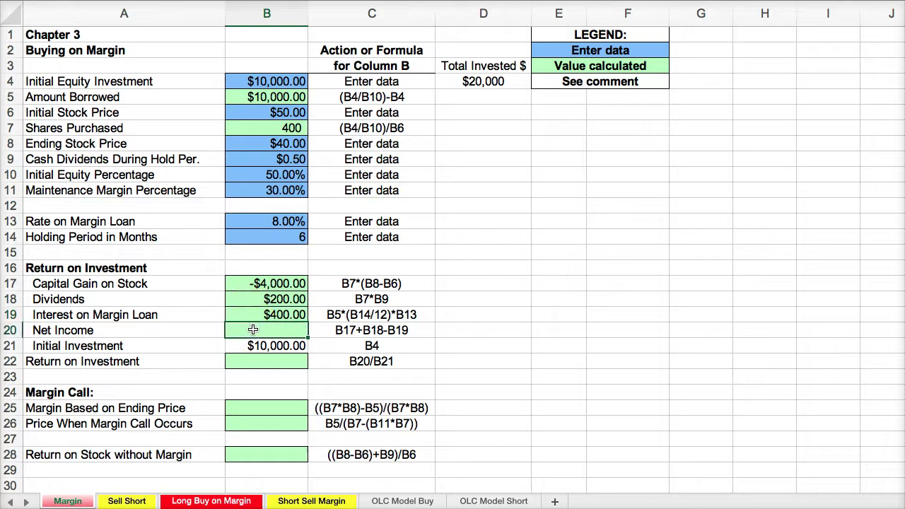
type("+")
left_click(245, 283)
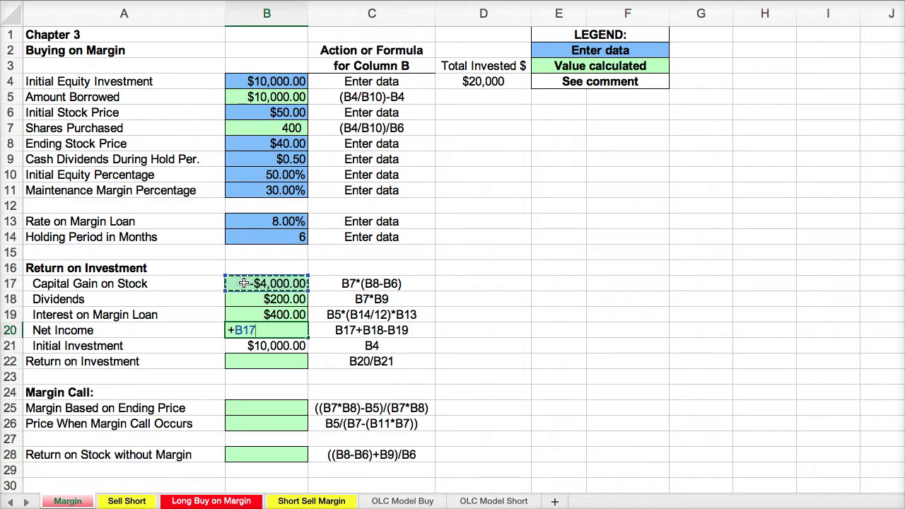
type("+")
left_click(245, 297)
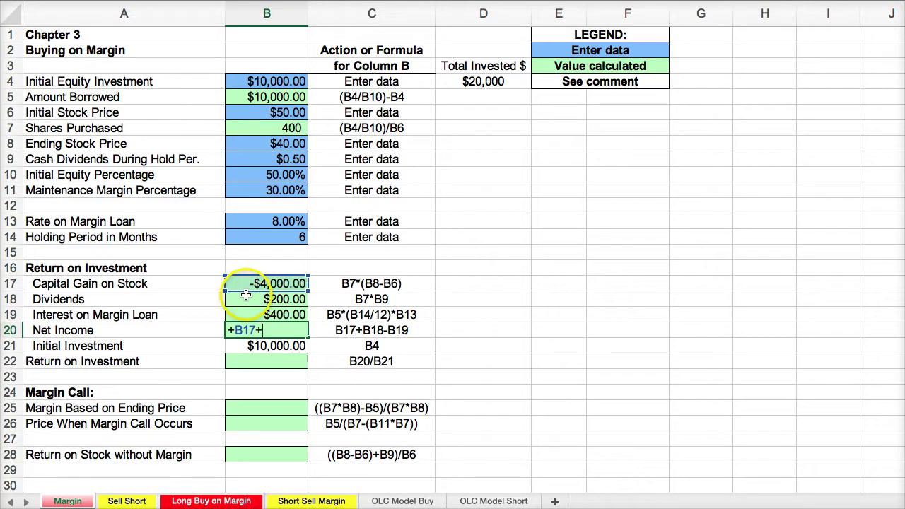
type("-")
left_click(246, 311)
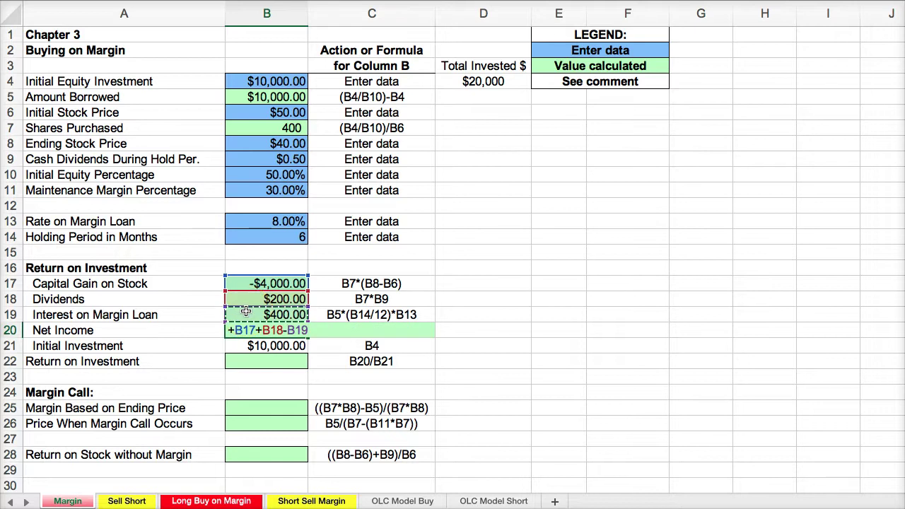
key("Return")
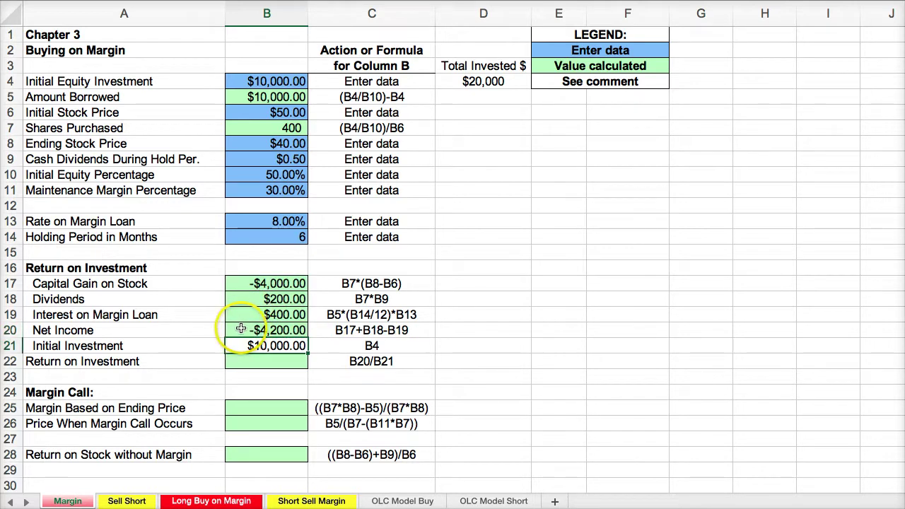
left_click(240, 328)
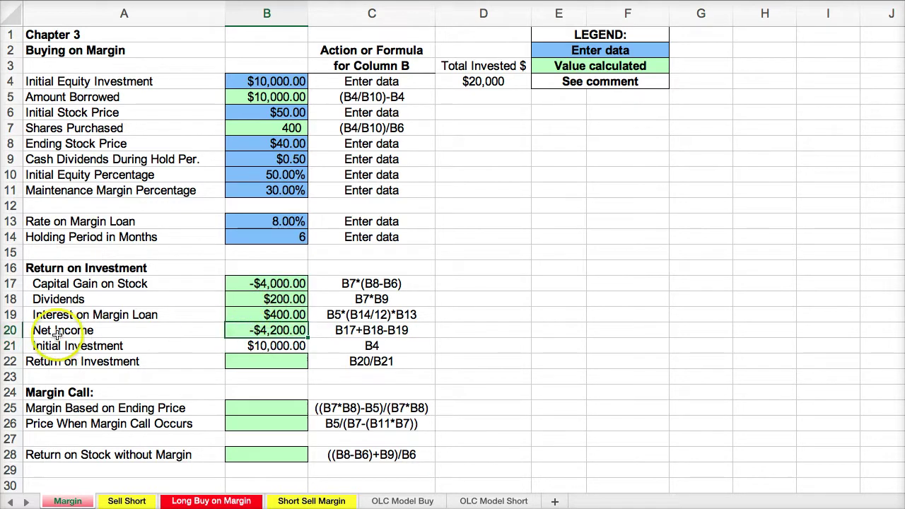
Step: Relabel A20 as "Net Income / Loss" and A17 as "Capital Gain / Loss on Stock"
left_click(57, 333)
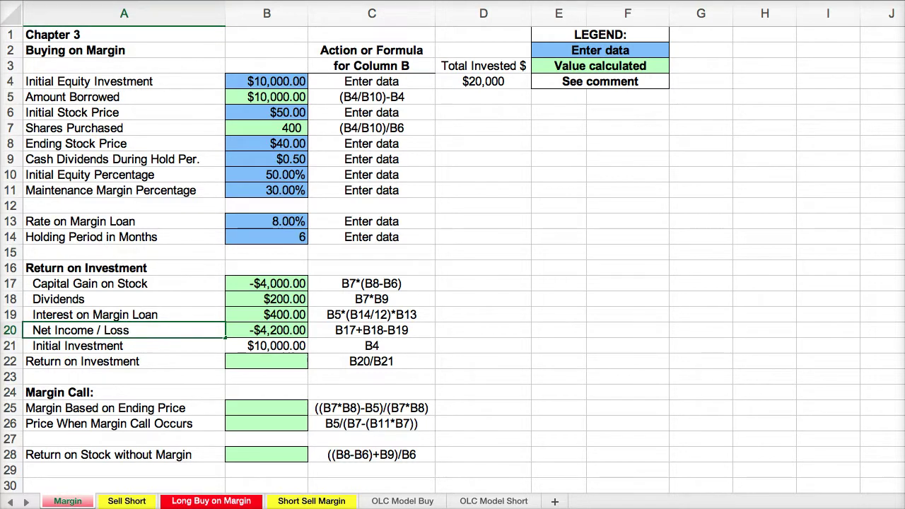
left_click(88, 315)
left_click(79, 283)
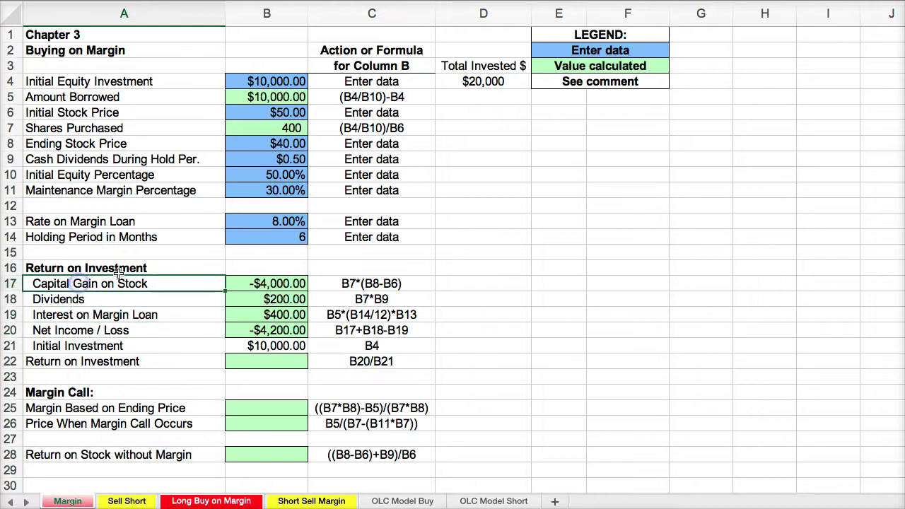
left_click(184, 3)
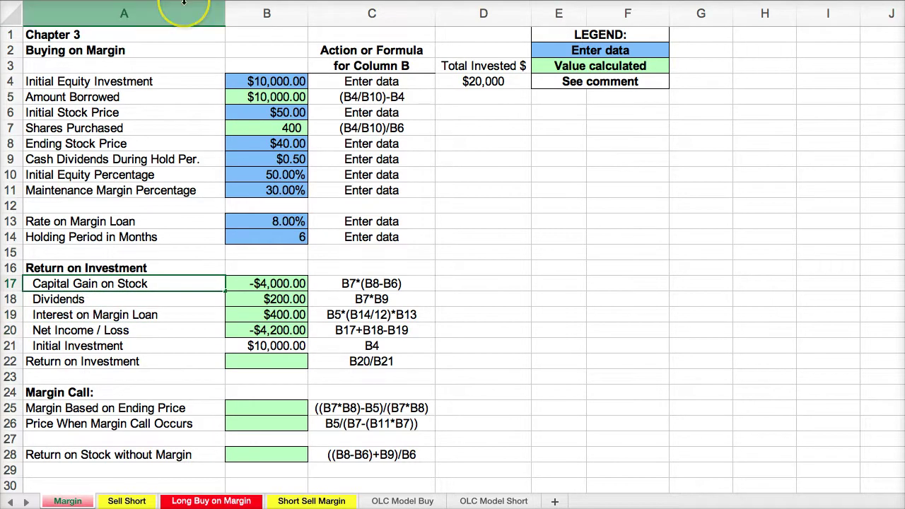
type("/ Loss")
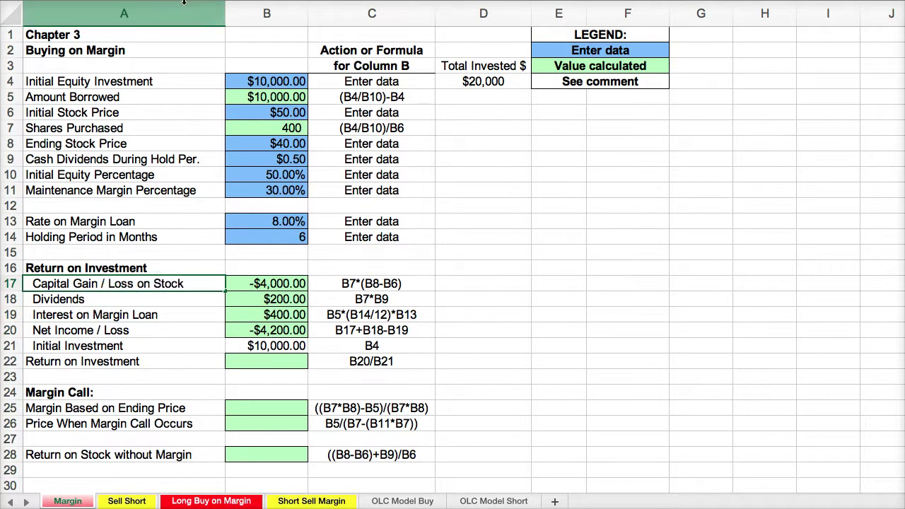
key("Return")
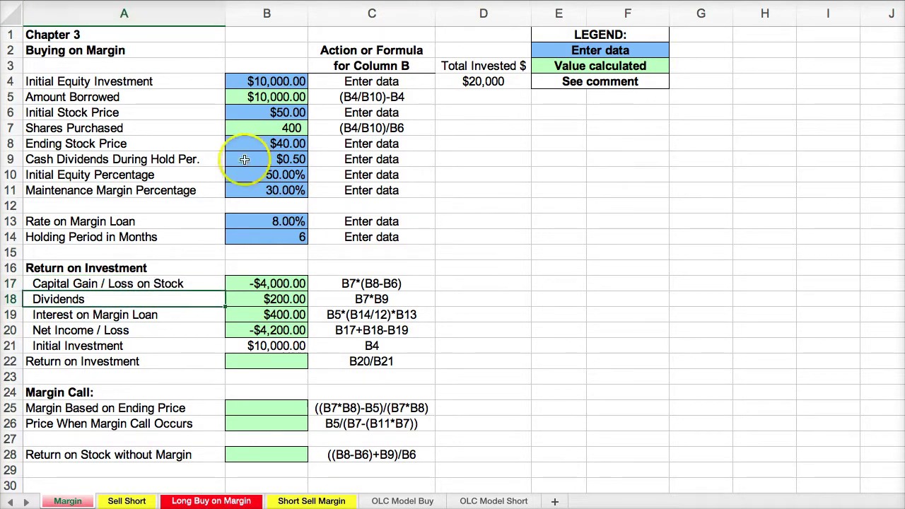
Step: Calculate Return on Investment in B22 by dividing net income by the initial investment with the formula +B20/B21
left_click(247, 349)
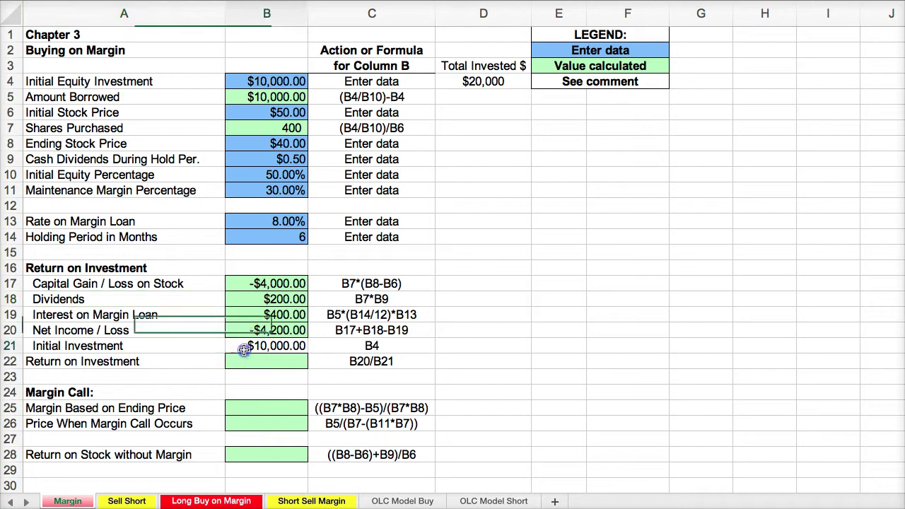
left_click(254, 83)
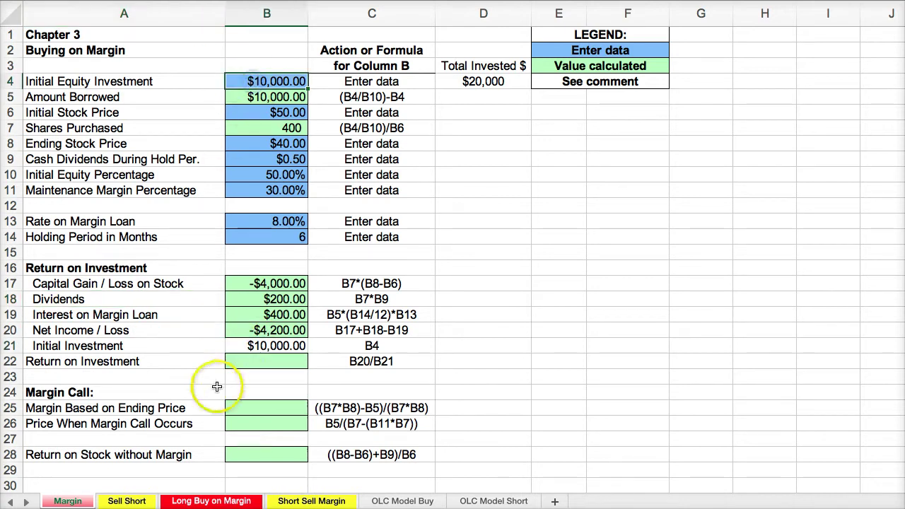
left_click(244, 363)
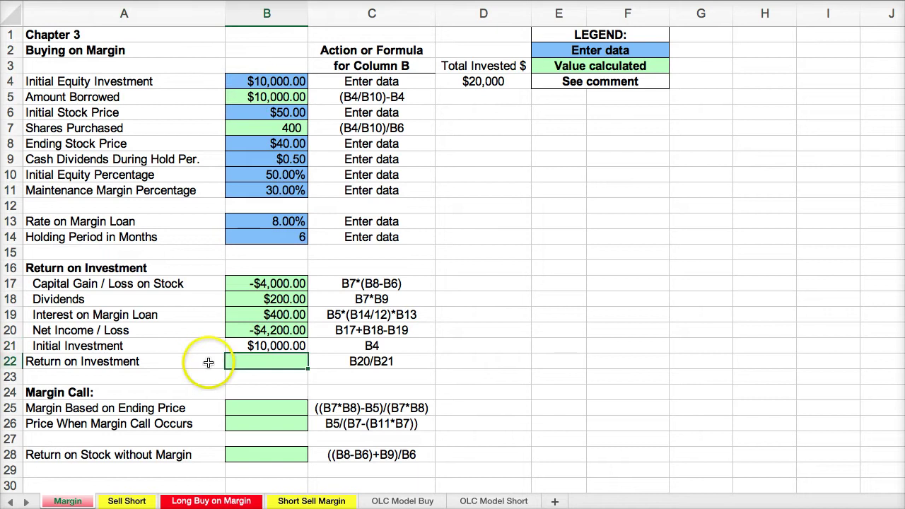
type("+")
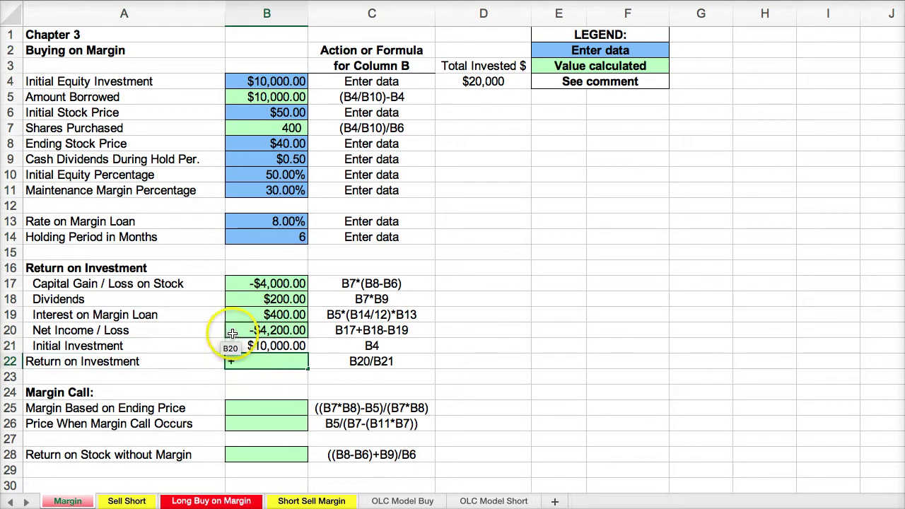
left_click(234, 330)
type("/")
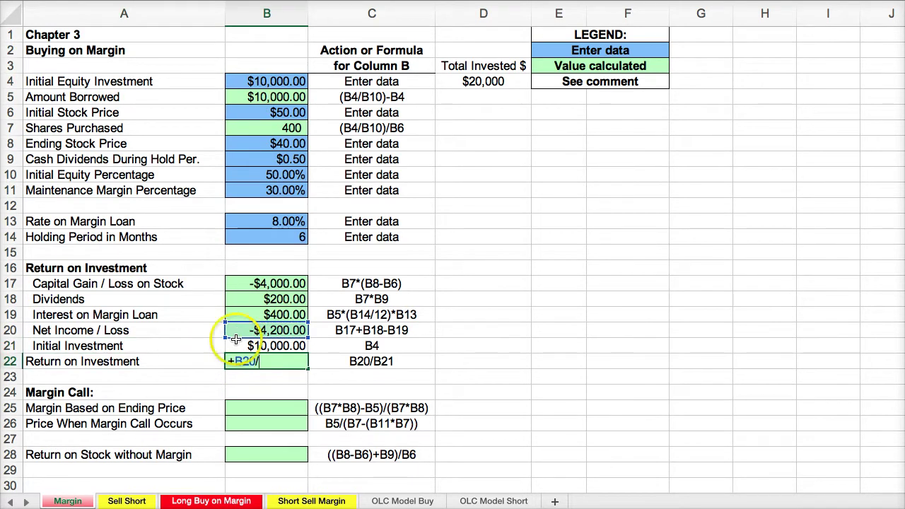
left_click(237, 346)
key("Return")
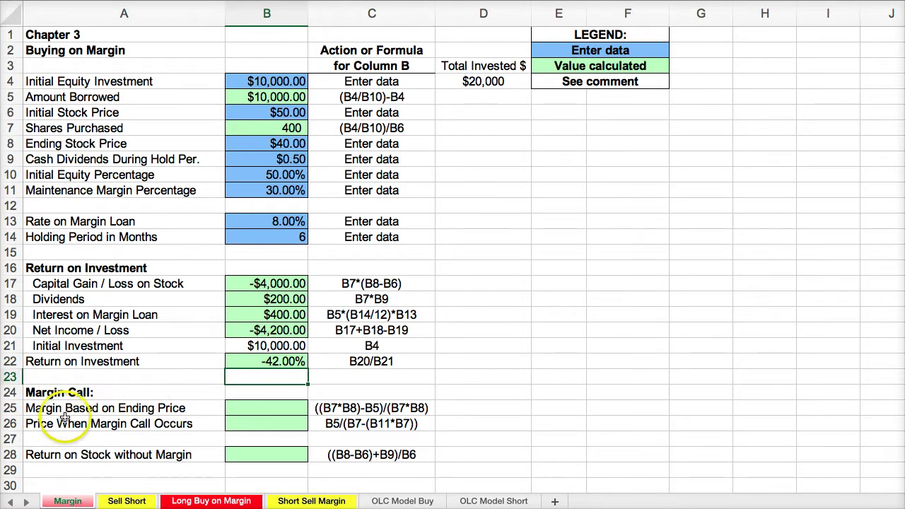
Step: Enter the Margin Based on Ending Price formula in B25 as +((B7*B8)-B5/(B7*B8)), accepting the closing parenthesis correction
left_click(256, 405)
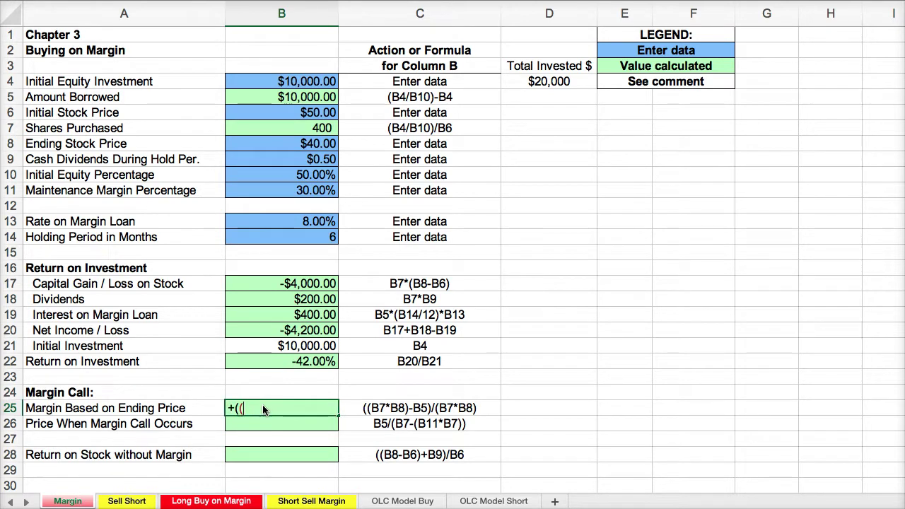
left_click(264, 125)
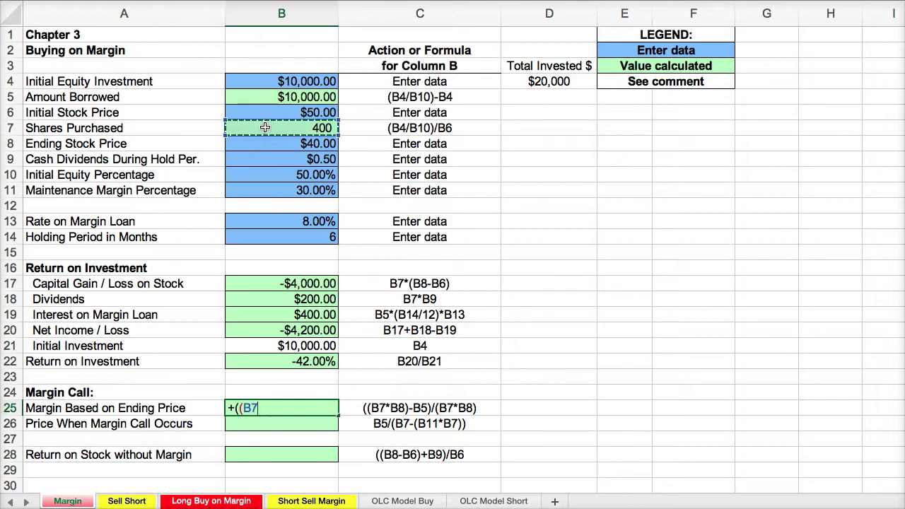
type("*")
left_click(267, 143)
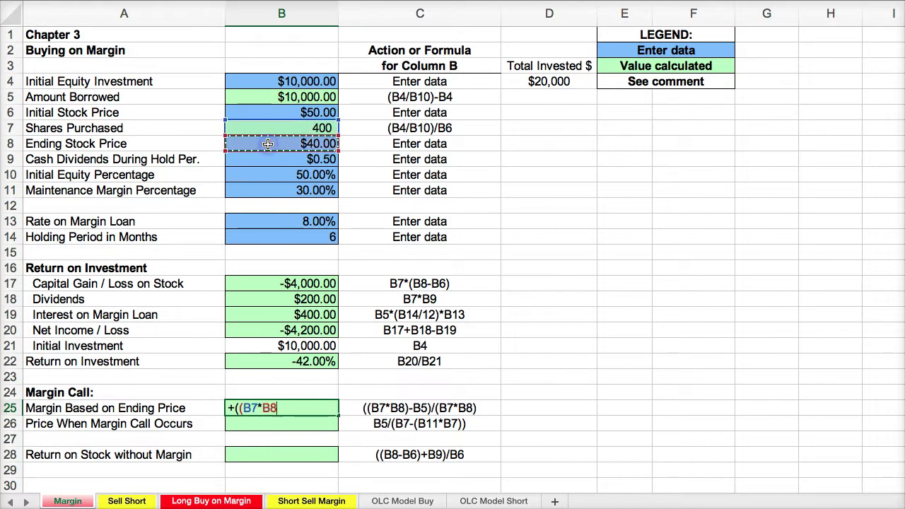
type(")-")
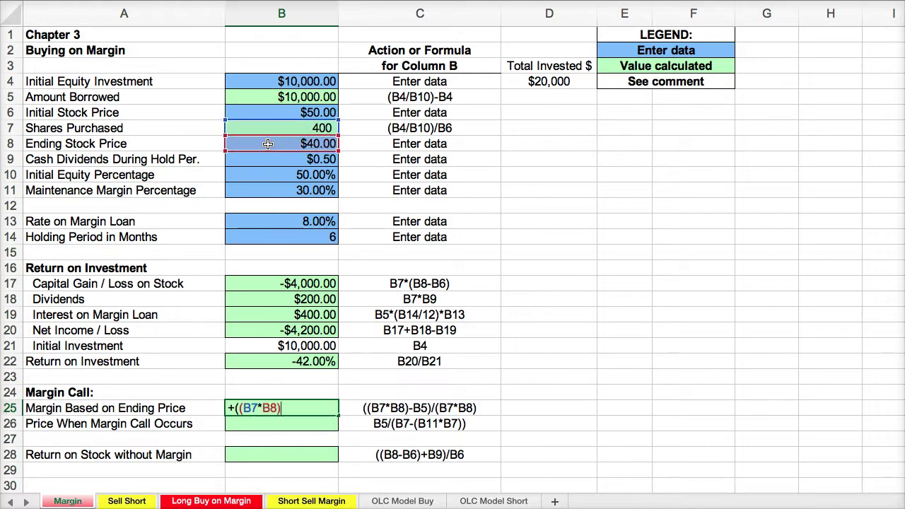
left_click(266, 96)
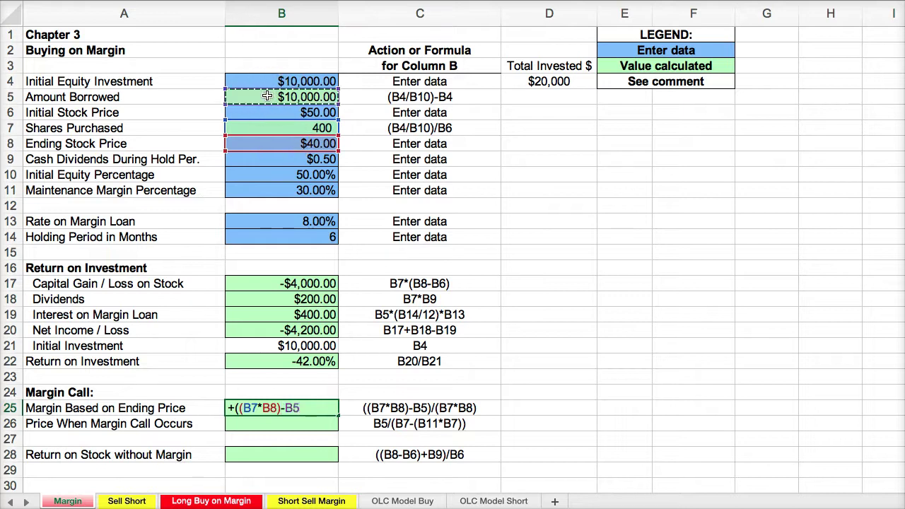
type("/(")
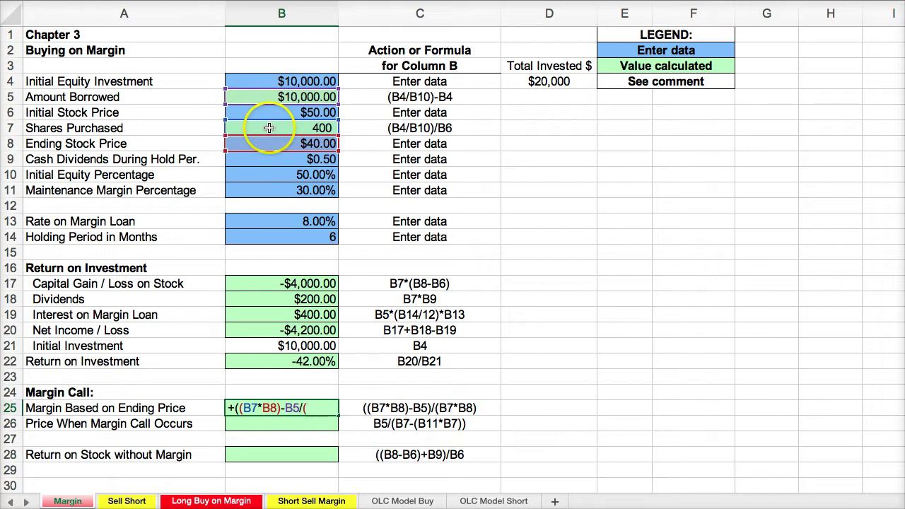
left_click(270, 128)
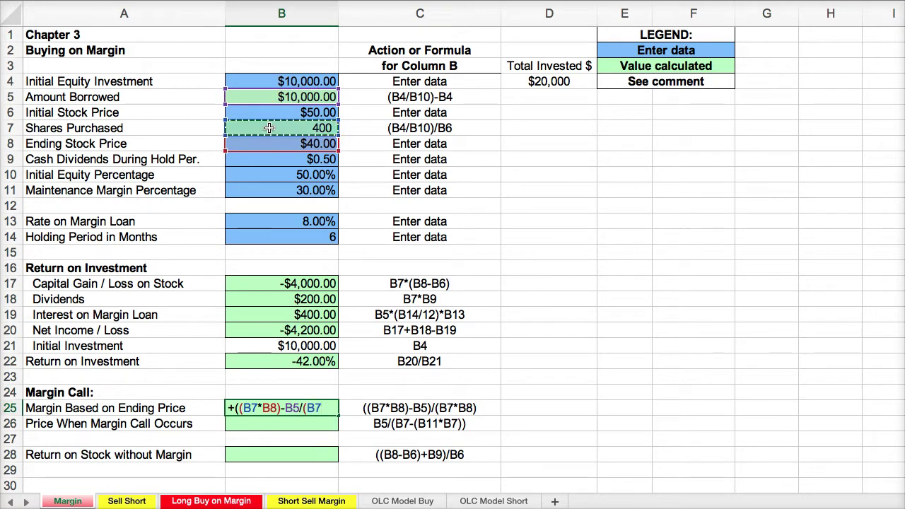
type("*")
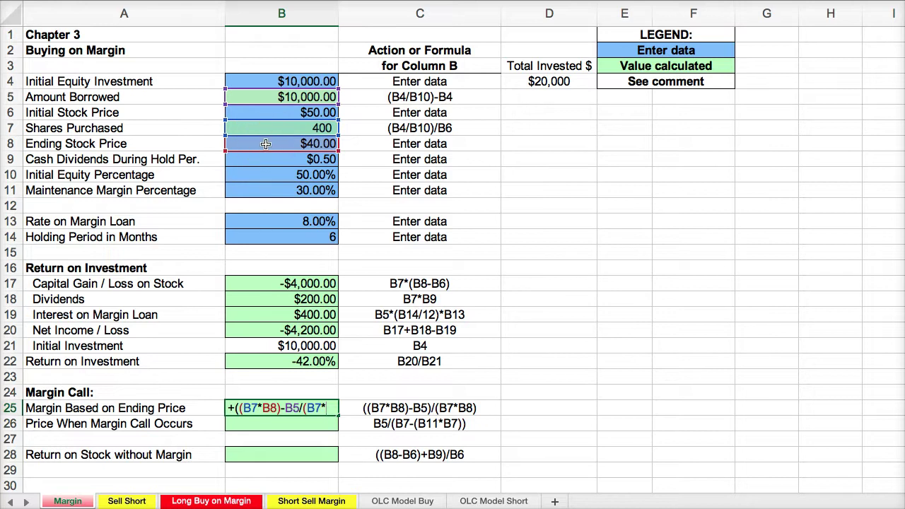
left_click(265, 143)
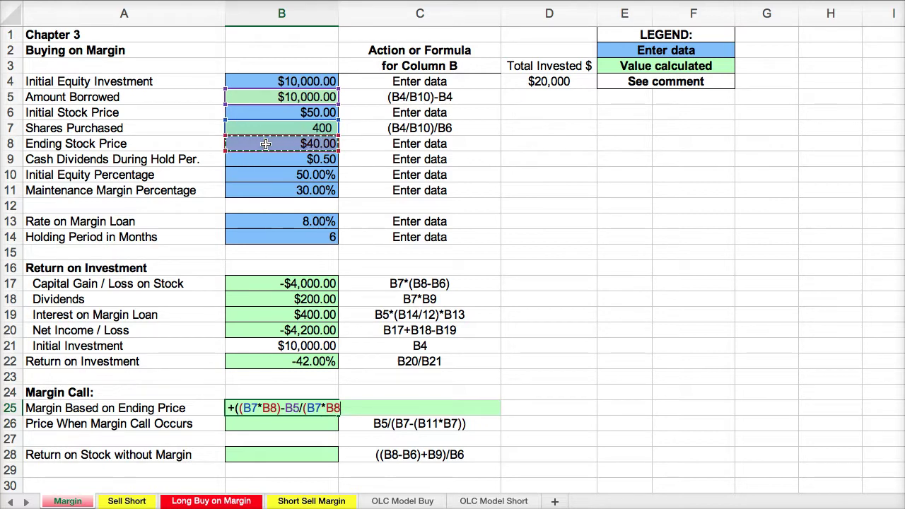
type(")")
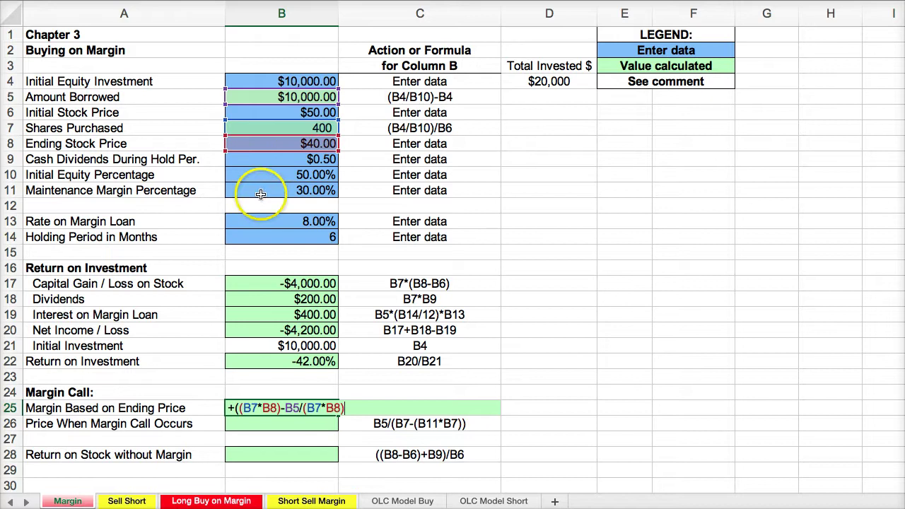
key("Return")
left_click(553, 128)
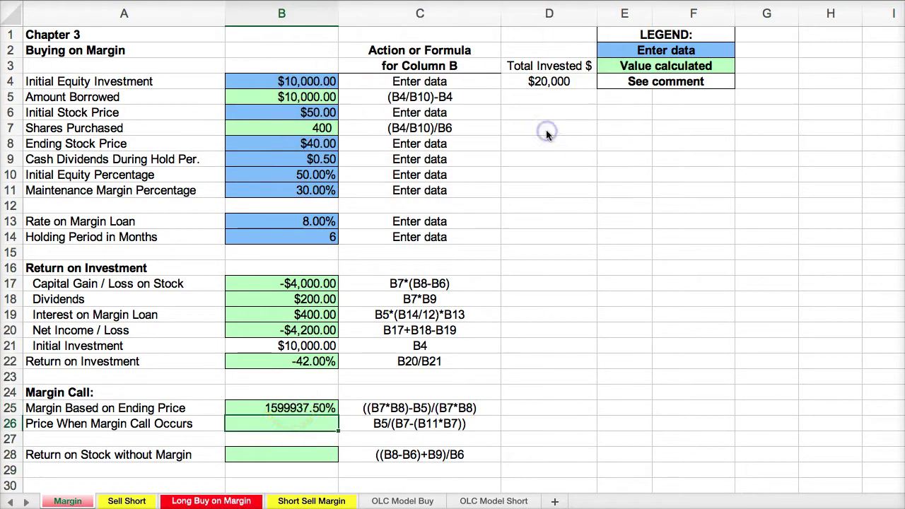
Step: Correct the parentheses in the B25 formula so it reads =+((B7*B8)-B5)/(B7*B8)
left_click(289, 407)
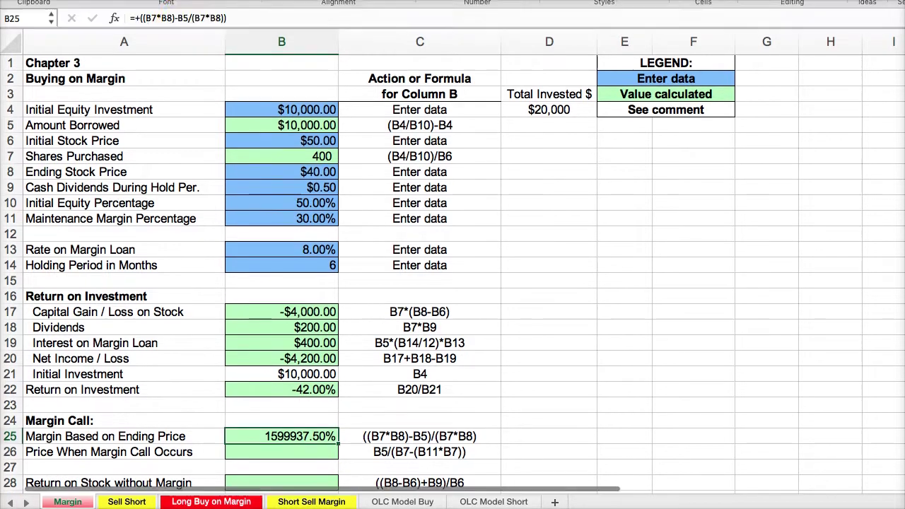
left_click(184, 36)
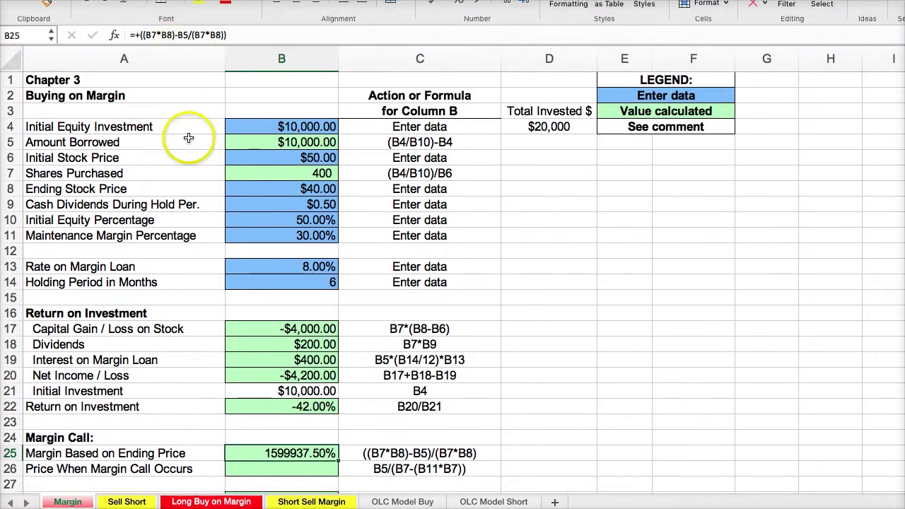
left_click(189, 32)
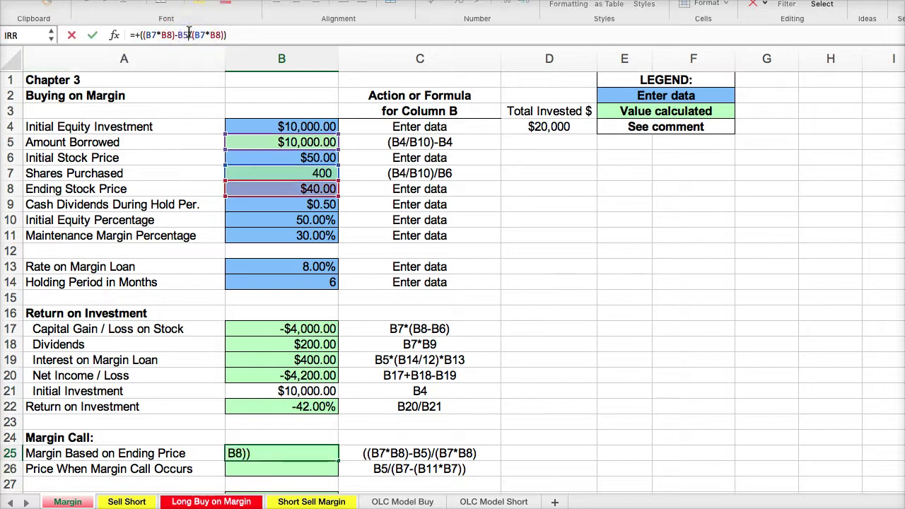
type(")/")
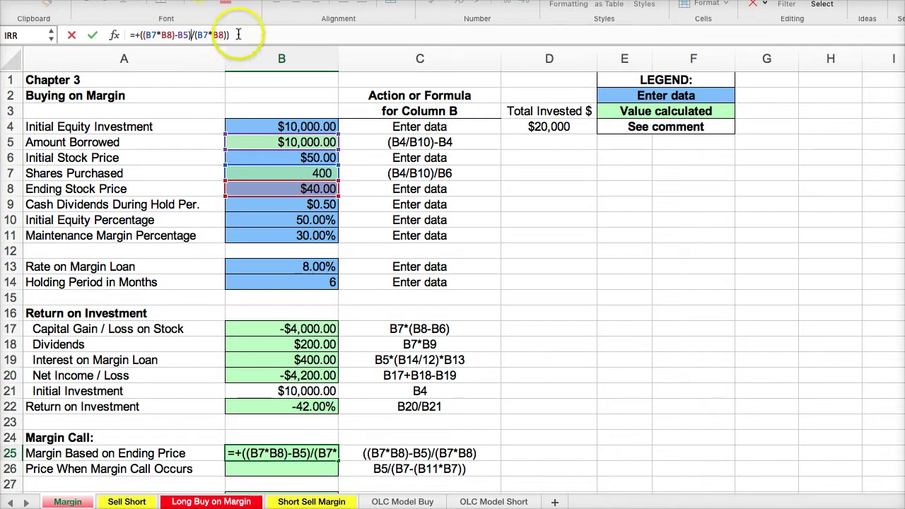
key("Return")
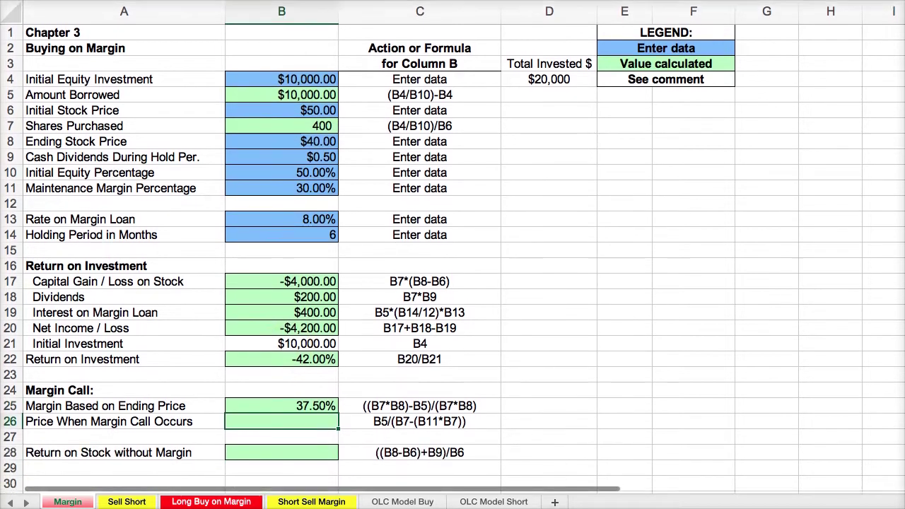
left_click(251, 404)
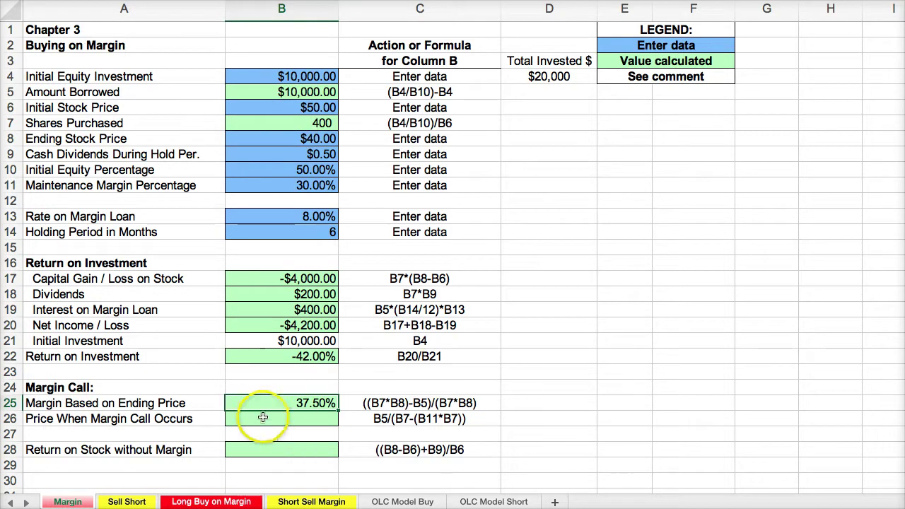
left_click(537, 369)
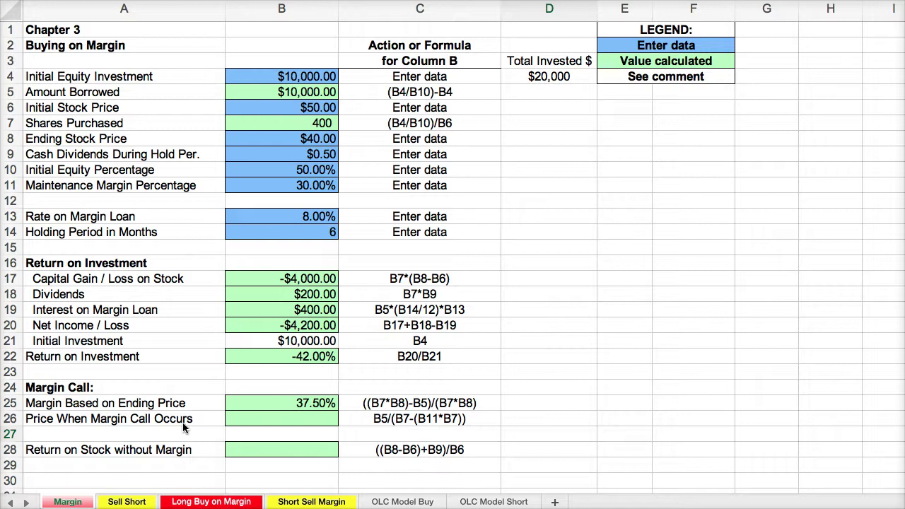
Step: Calculate Price When Margin Call Occurs in B26 with the formula +B5/(B7-(B11*B7))
left_click(277, 418)
type("+")
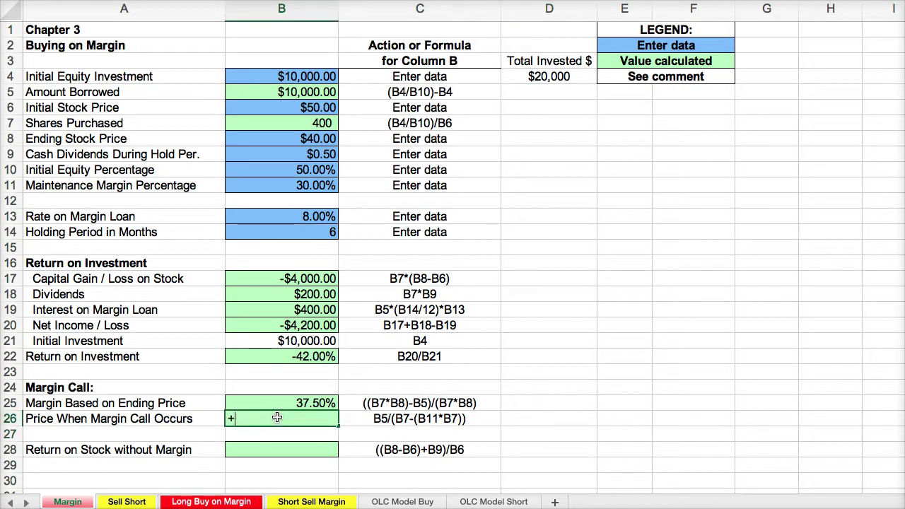
left_click(271, 91)
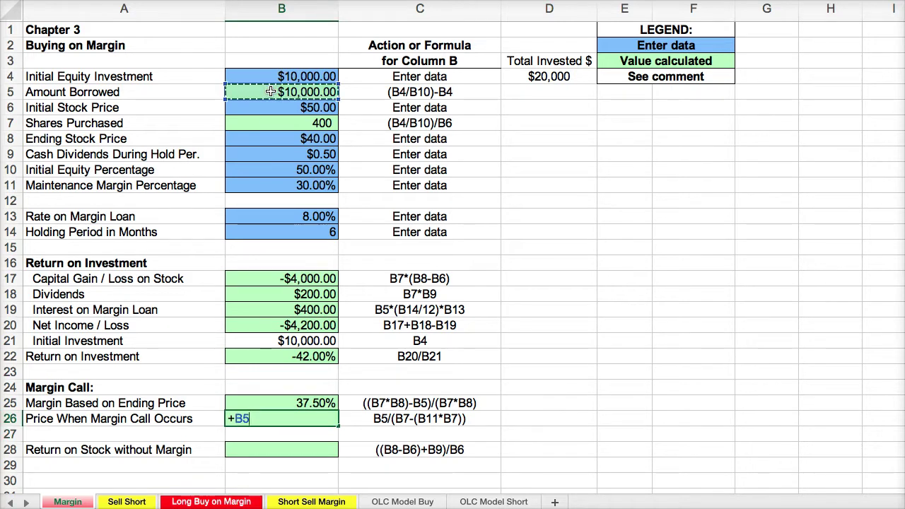
type("/")
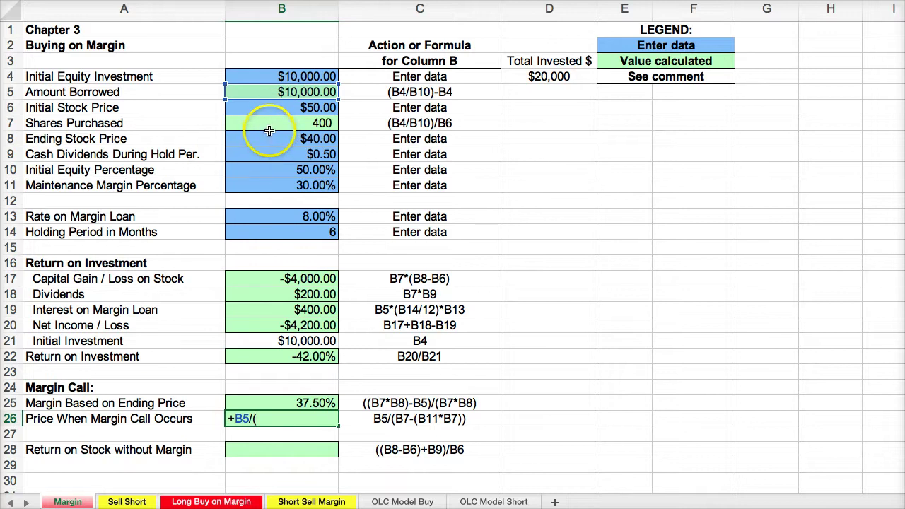
type("(")
left_click(267, 124)
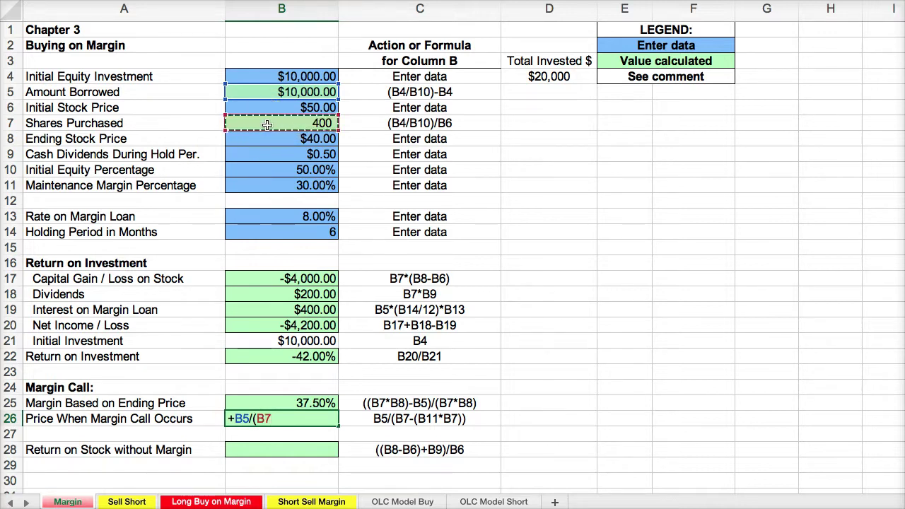
type("-(")
left_click(263, 185)
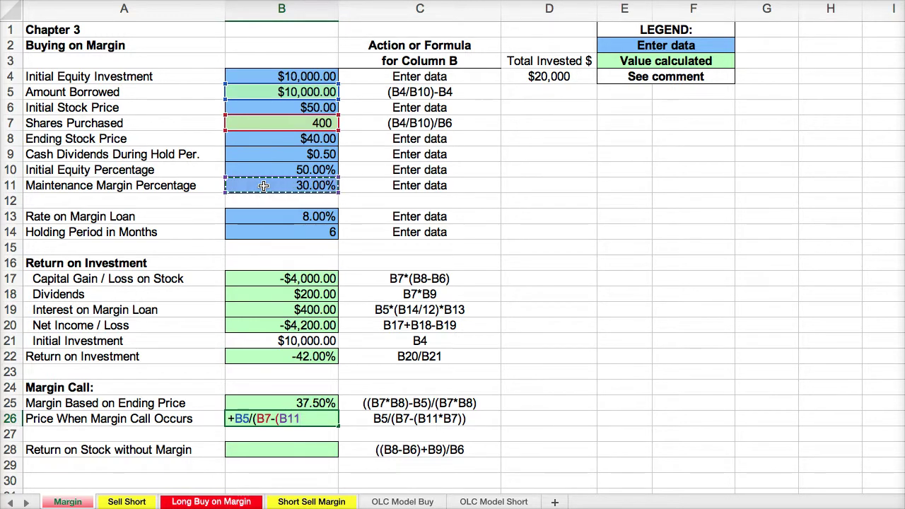
type("*")
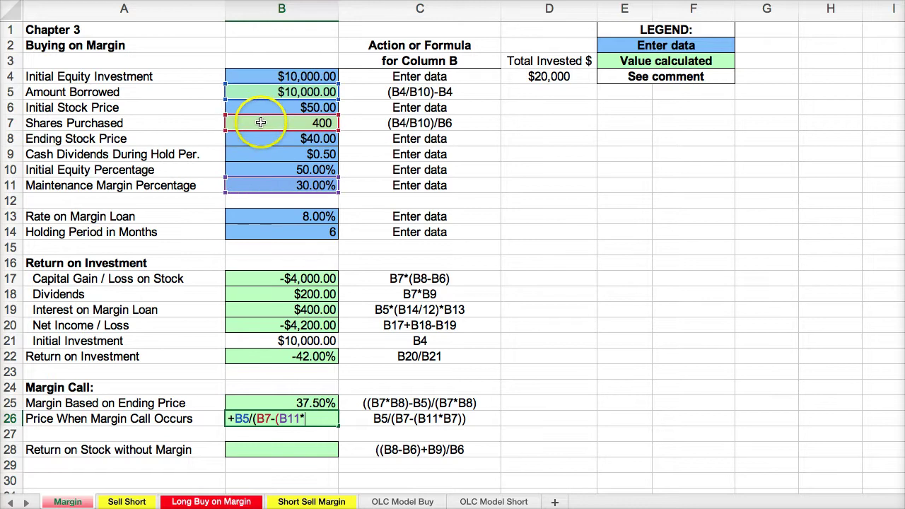
left_click(261, 123)
type(")")
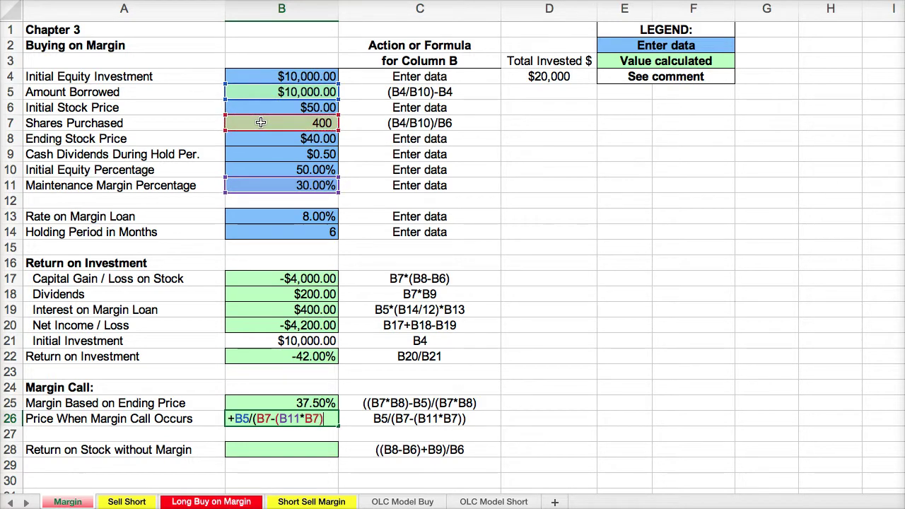
type(")")
key("Return")
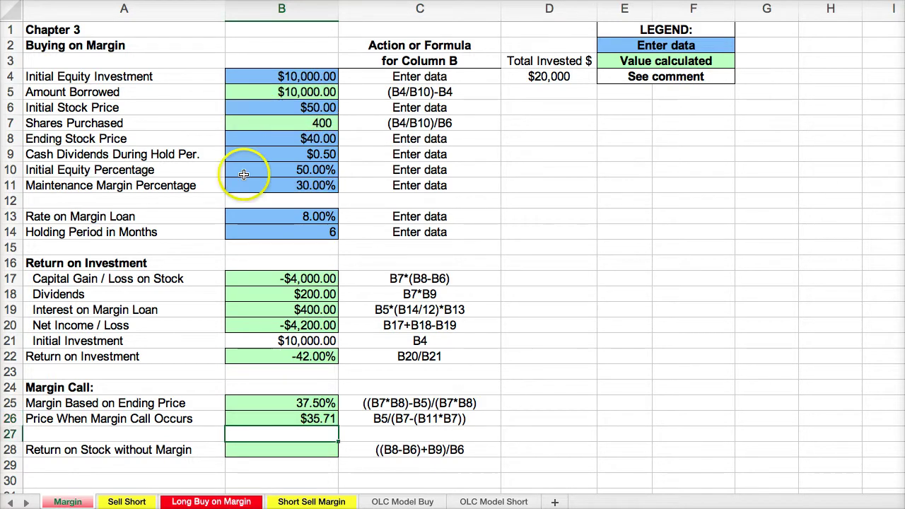
left_click(270, 417)
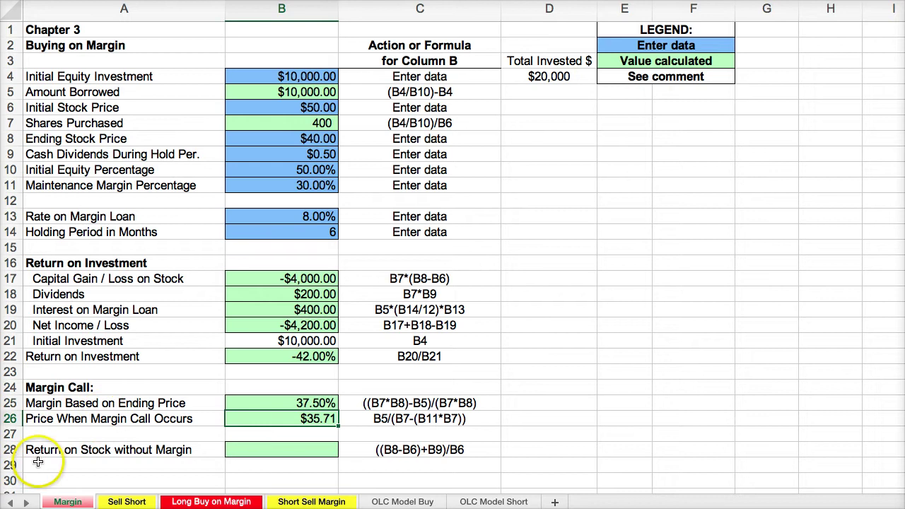
Step: Calculate Return on Stock without Margin in B28 with the formula +((B8-B6)+B9)/B6
left_click(261, 447)
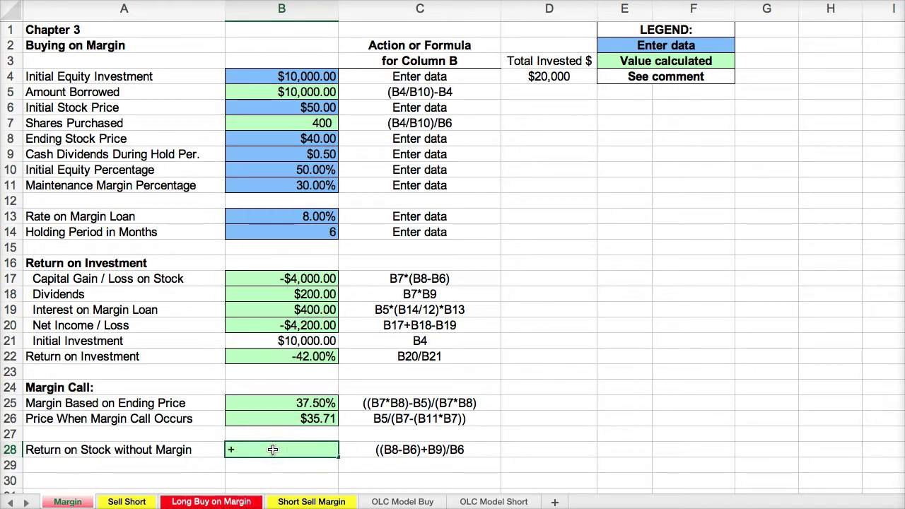
type("((")
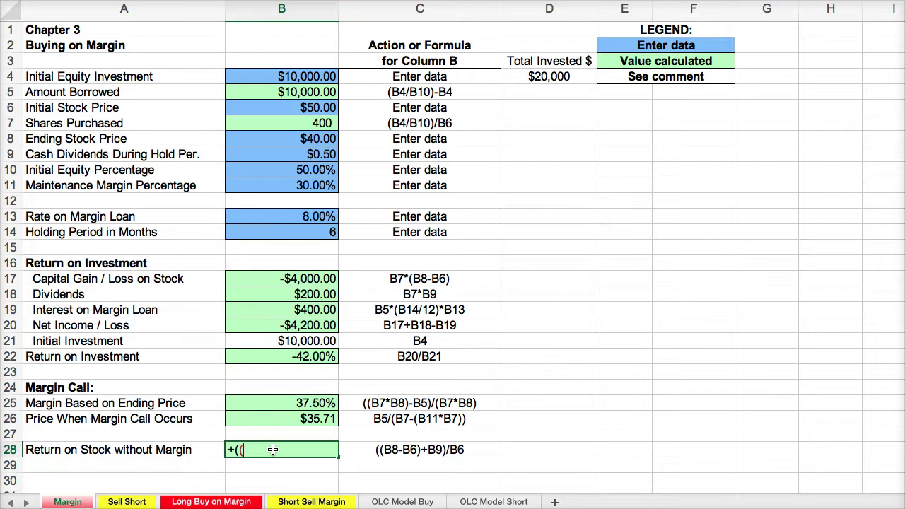
left_click(240, 140)
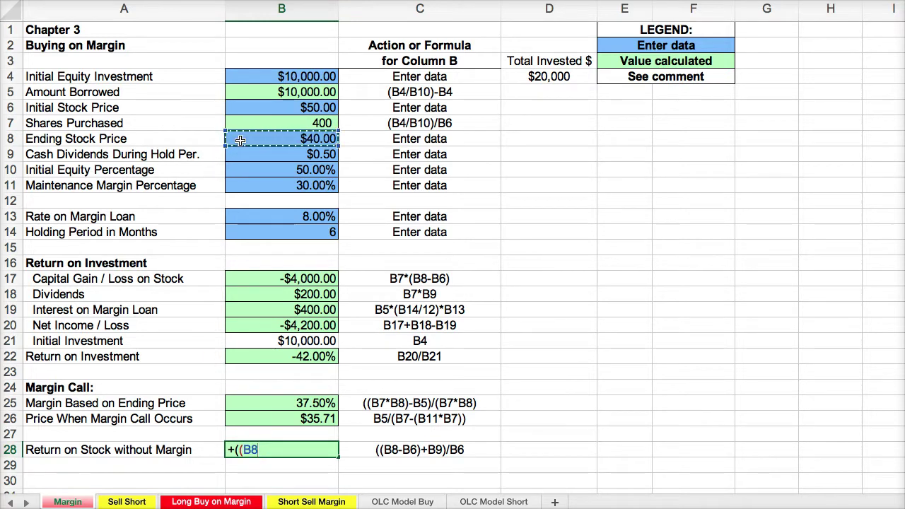
type("-")
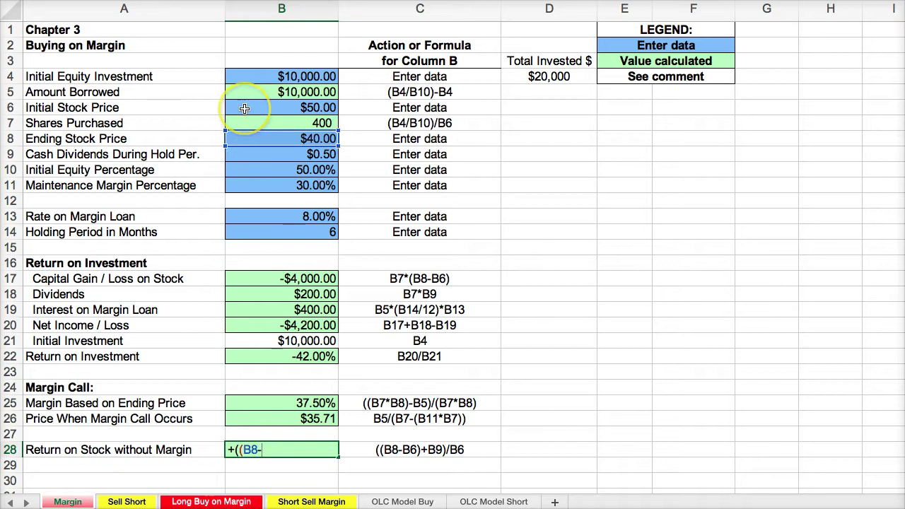
left_click(244, 108)
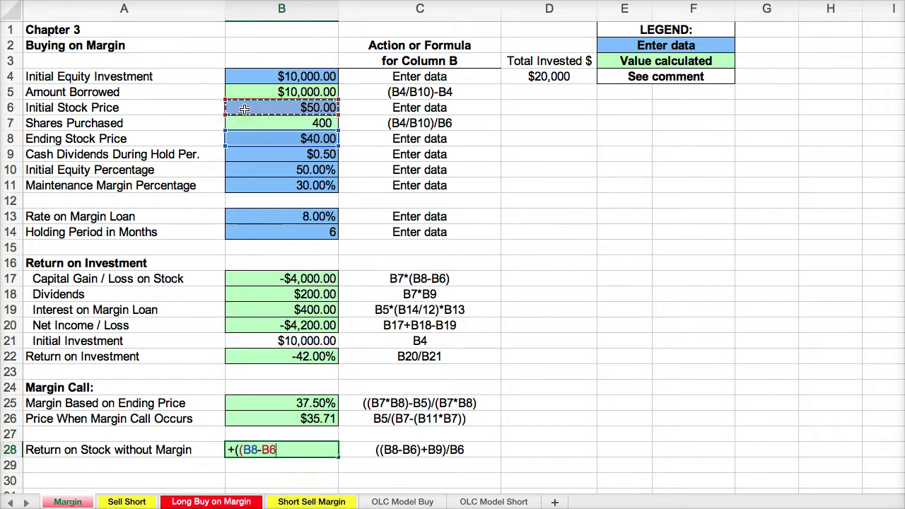
type(")+")
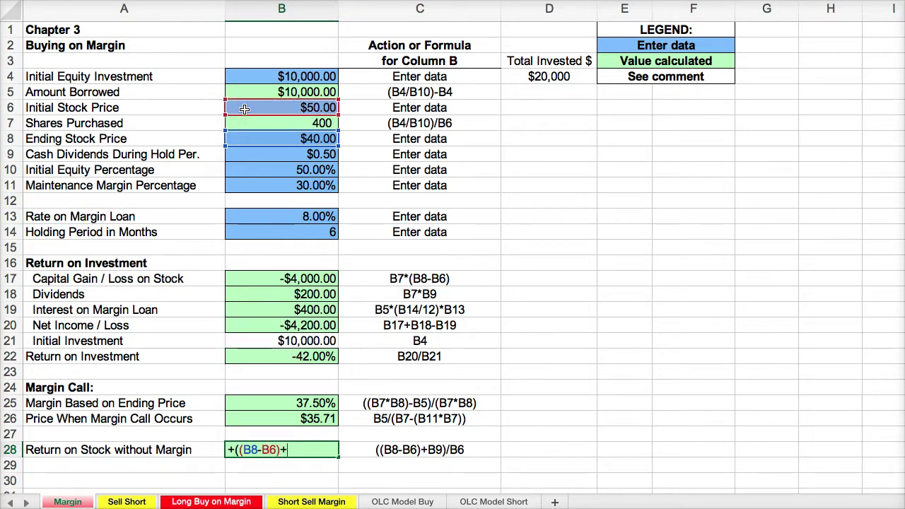
left_click(256, 155)
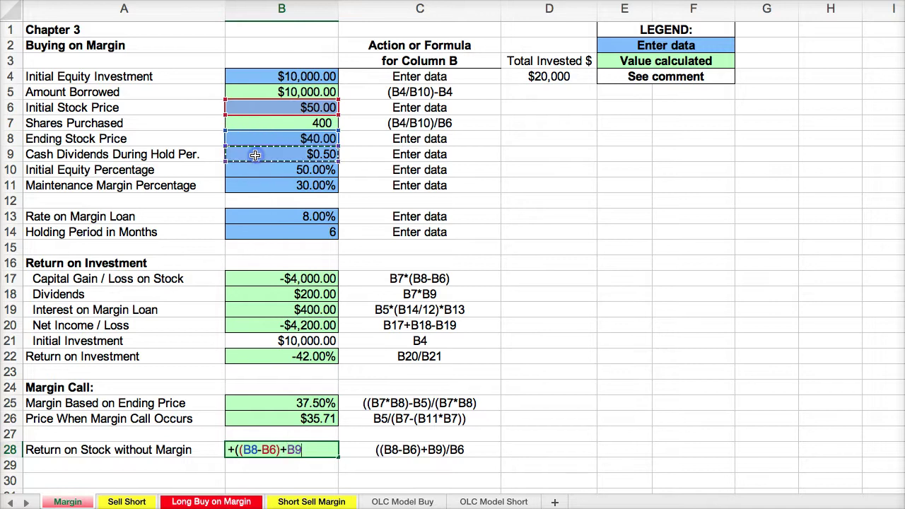
type(")")
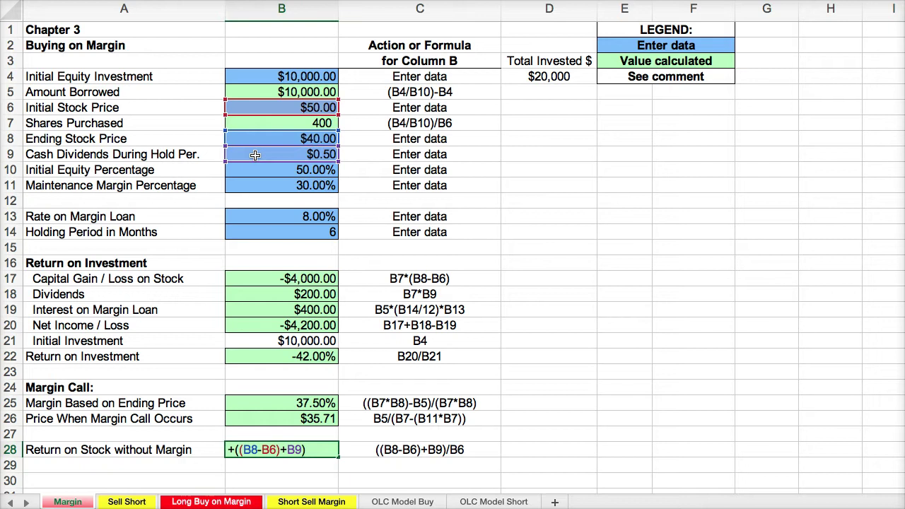
type("/")
left_click(261, 106)
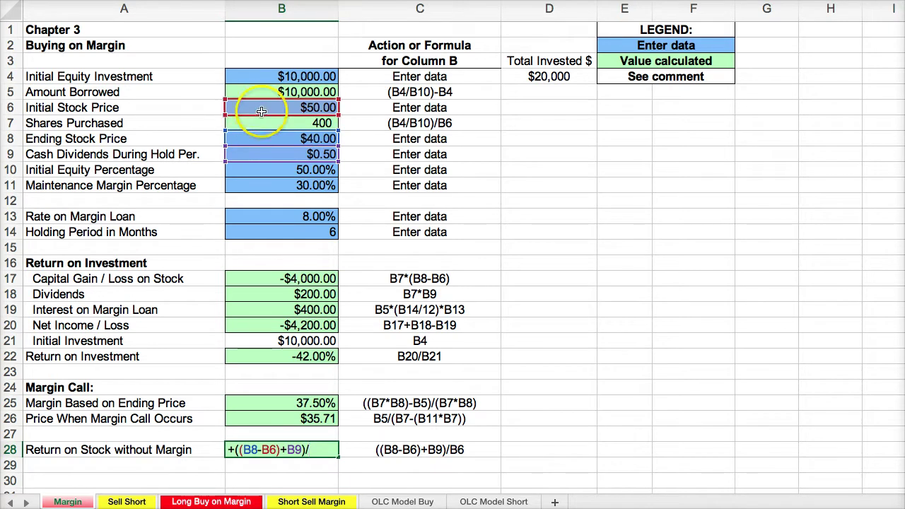
key("Return")
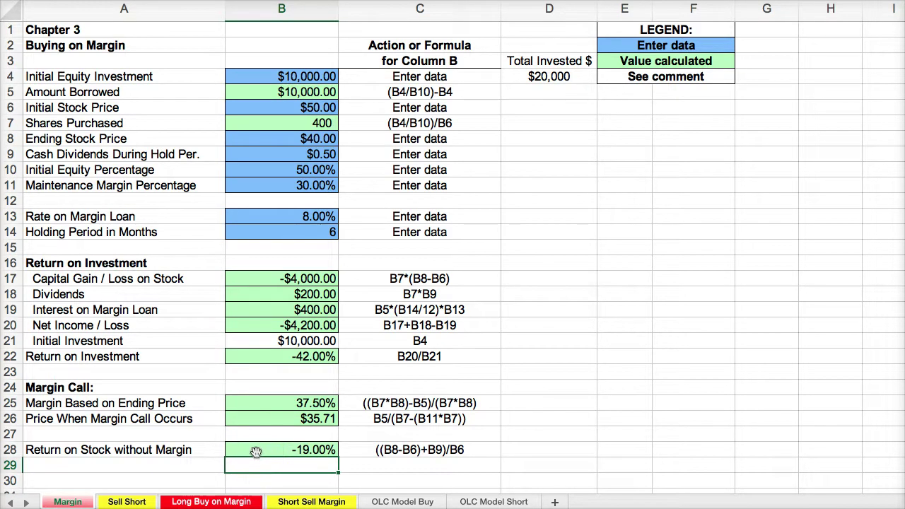
Step: Compare the margin and no-margin return tables by ending stock price on the Long Buy on Margin sheet
left_click(262, 359)
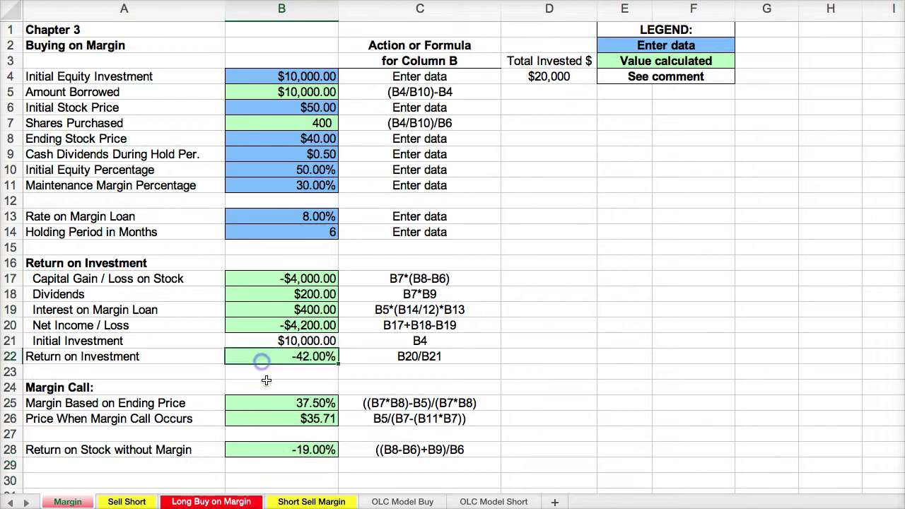
left_click(220, 502)
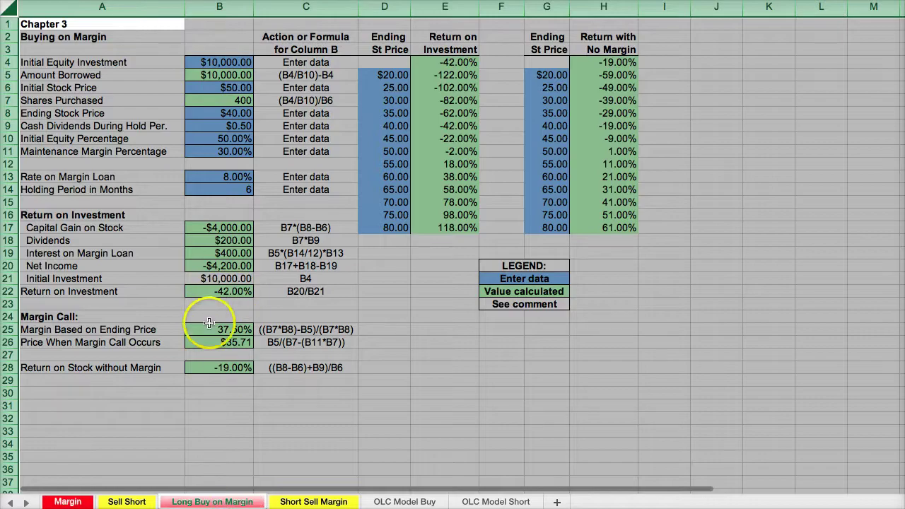
left_click(203, 371)
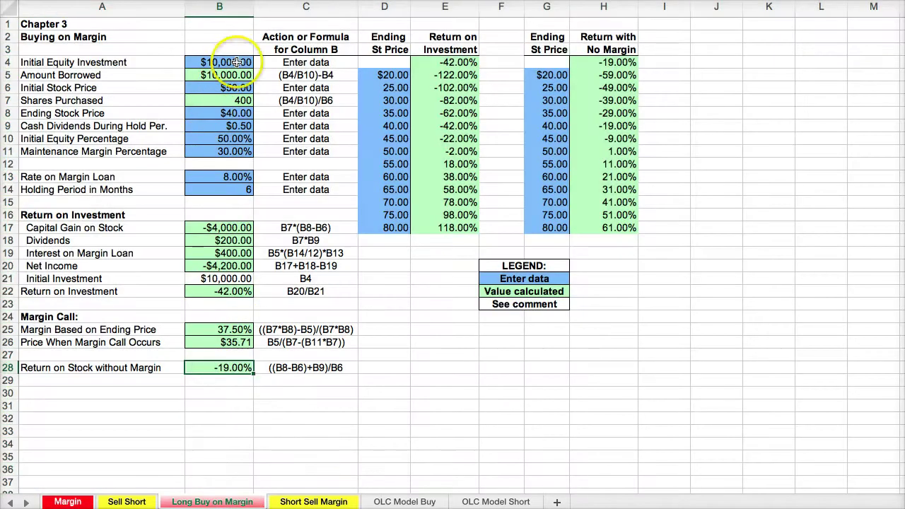
mouse_move(386, 37)
left_mouse_down()
mouse_move(594, 124)
mouse_move(624, 252)
left_mouse_up()
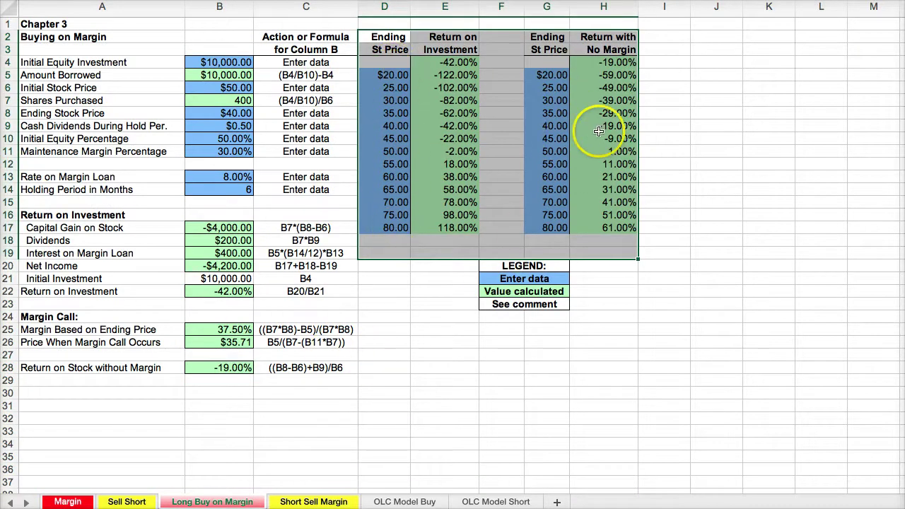
left_click(440, 136)
left_click(613, 101)
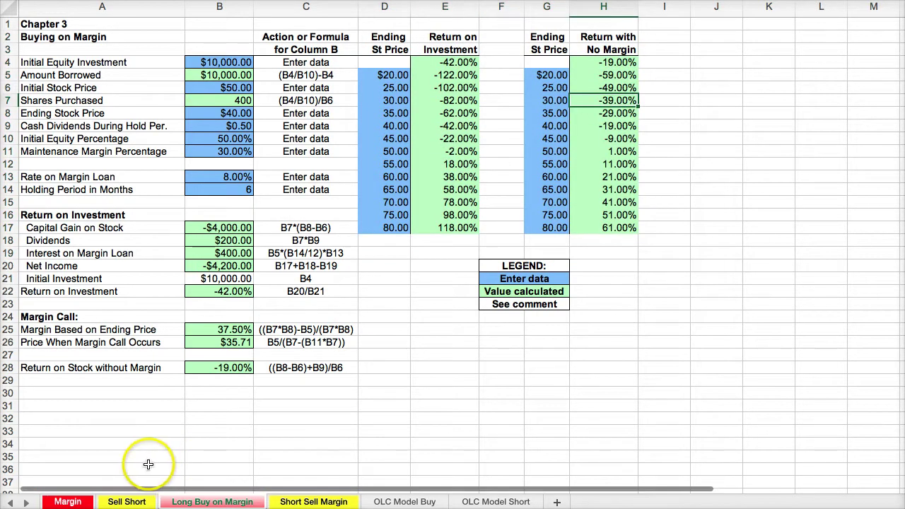
Step: Try an Ending Stock Price of 80 in B8 on the Margin sheet and check the Return on Investment
left_click(68, 502)
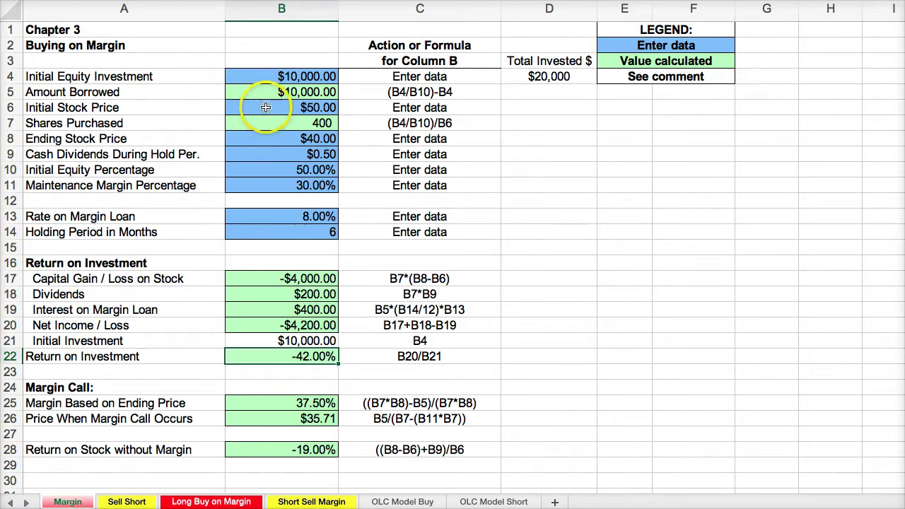
left_click(266, 138)
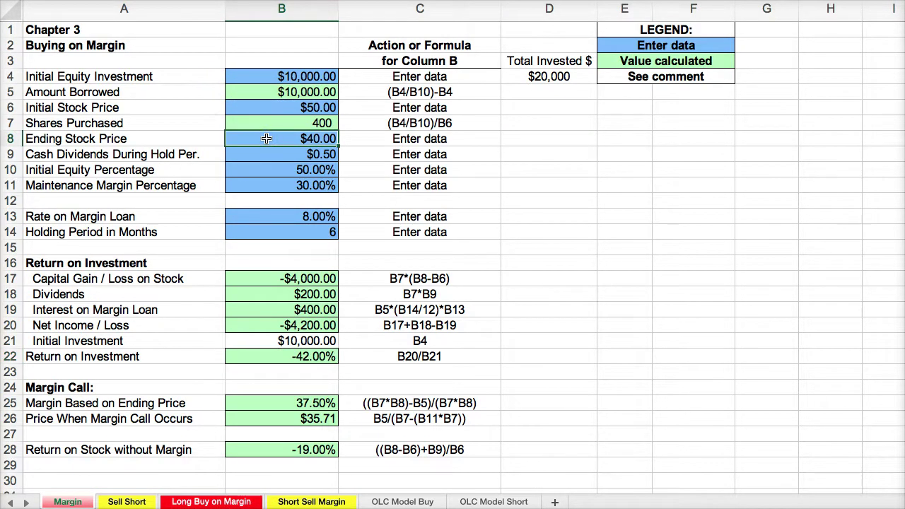
type("80")
left_click(251, 200)
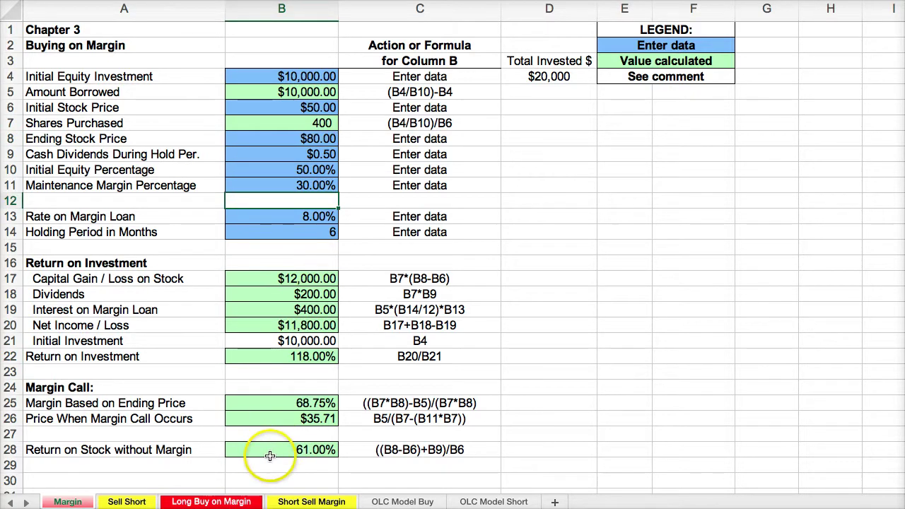
left_click(271, 357)
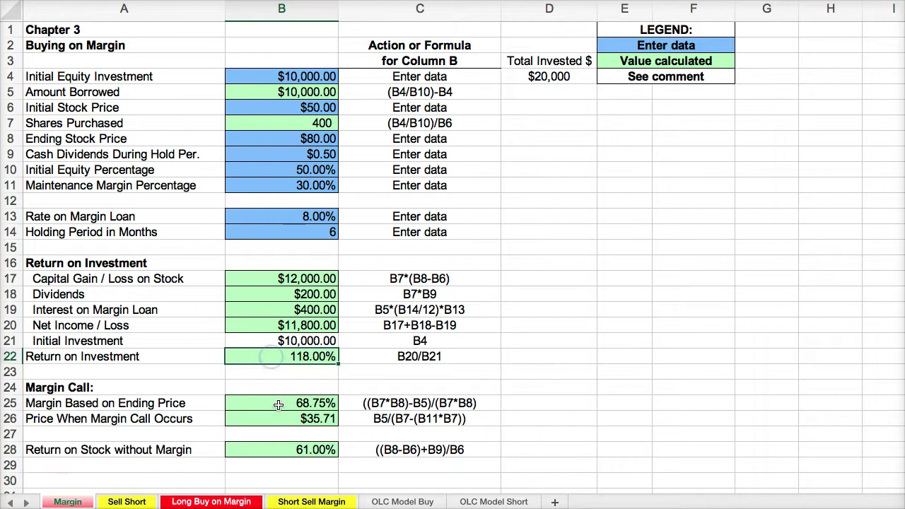
left_click(277, 451)
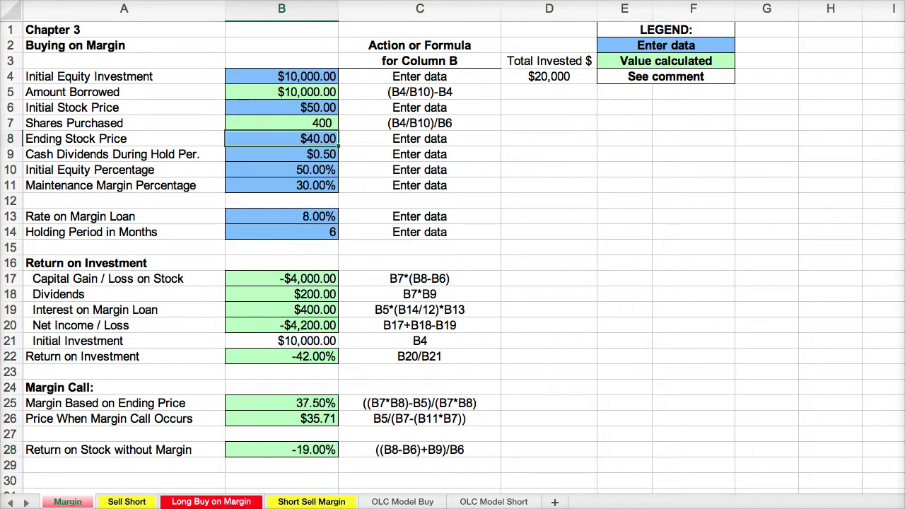
key("Delete")
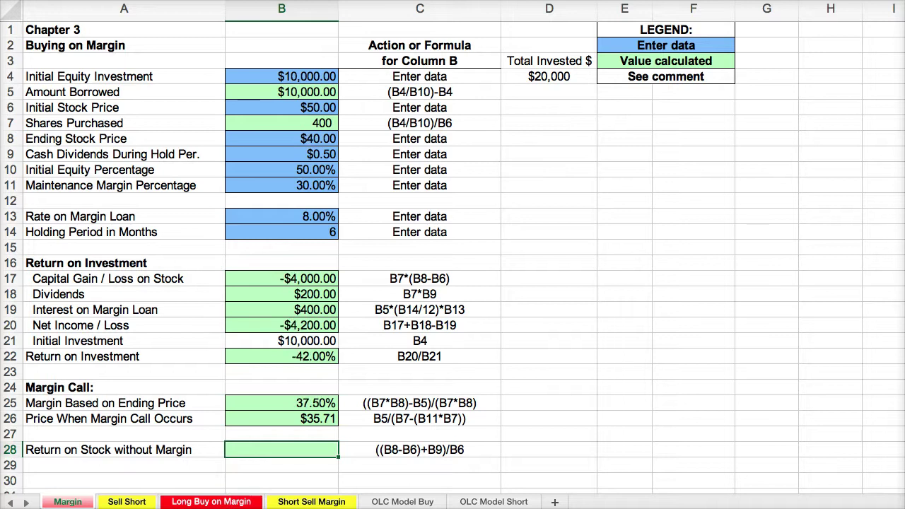
key("ctrl+z")
left_click(198, 348)
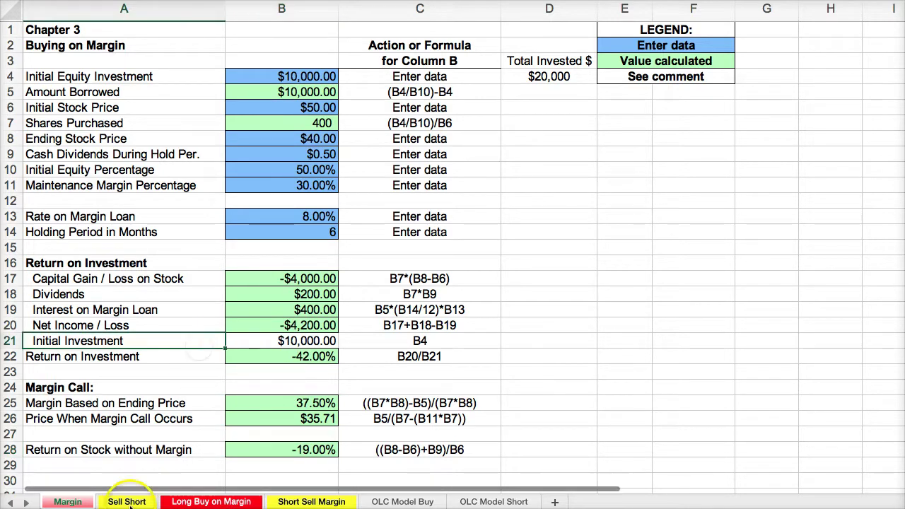
Step: Switch to the Sell Short sheet, review the initial investment and stock price, and clear Number of Shares Sold Short in B6
left_click(127, 502)
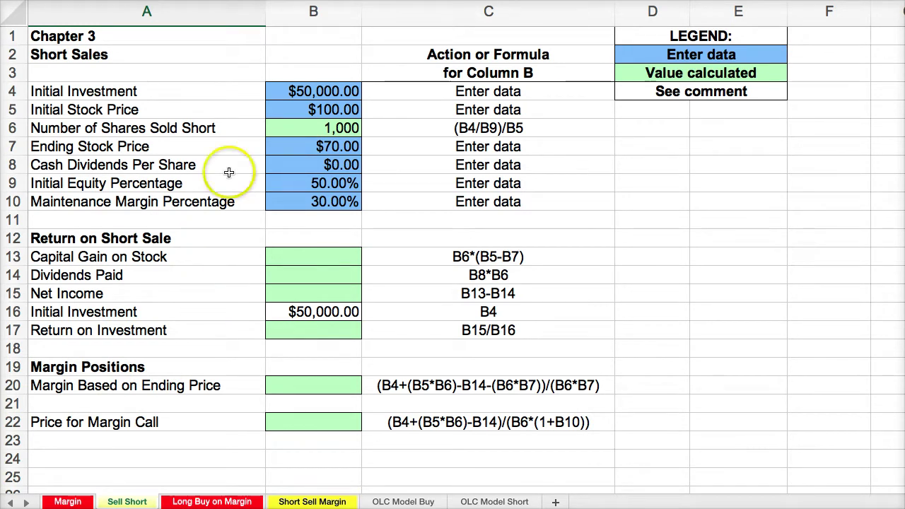
left_click(292, 91)
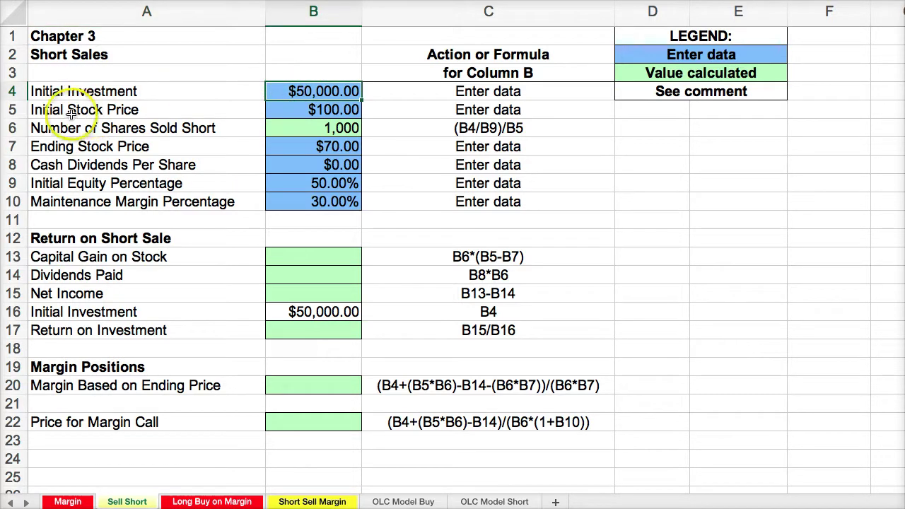
left_click(290, 110)
left_click(291, 126)
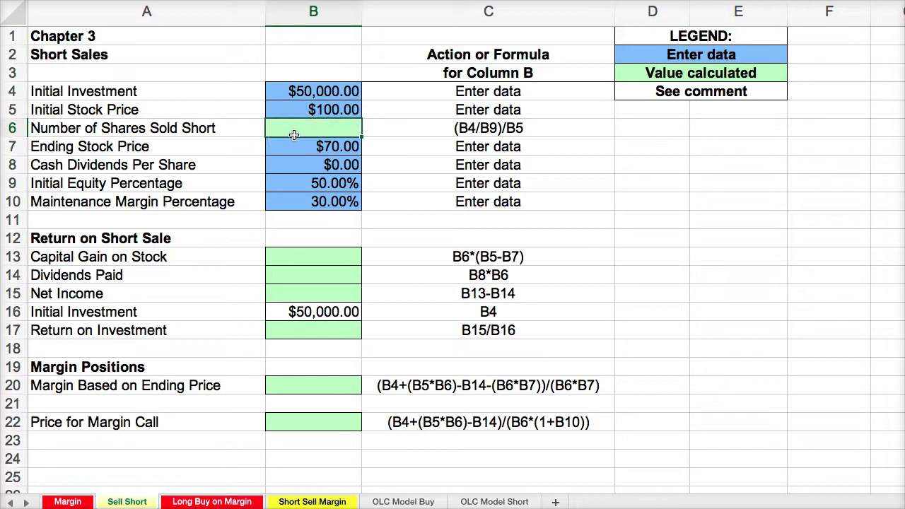
Step: Calculate Number of Shares Sold Short in B6 with the formula +(B4/B9)/B5
left_click(283, 126)
type("+(")
left_click(290, 92)
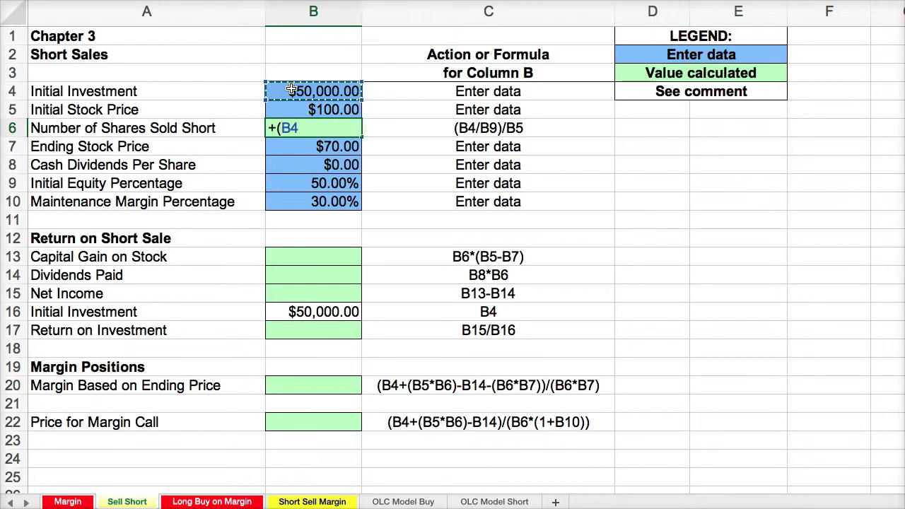
left_click(286, 182)
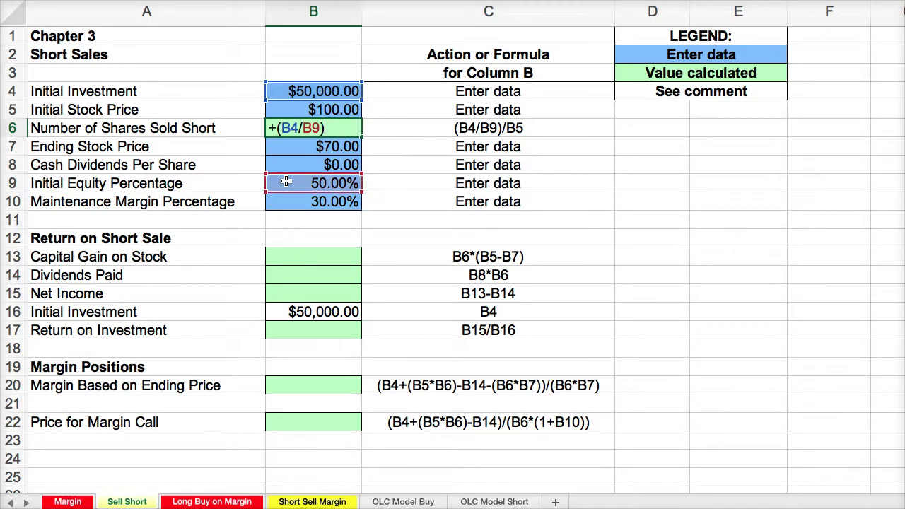
type(")/")
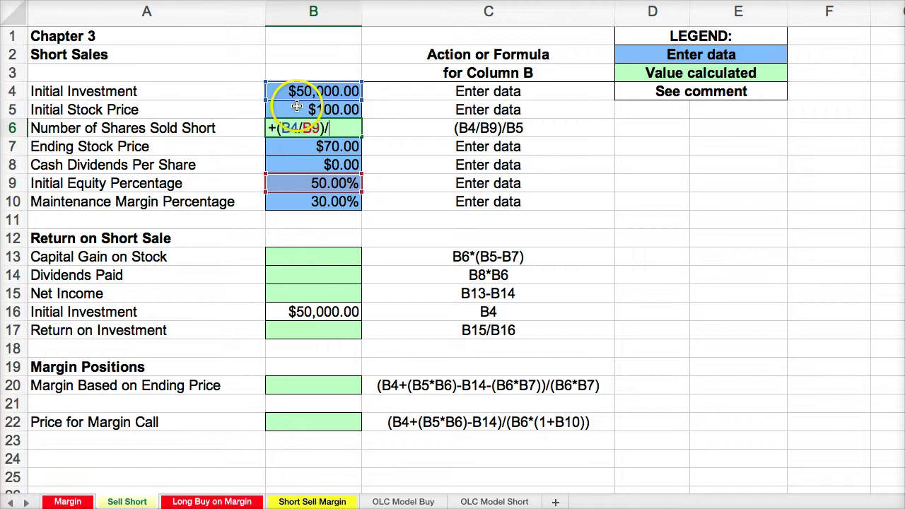
left_click(295, 110)
key("Return")
left_click(308, 129)
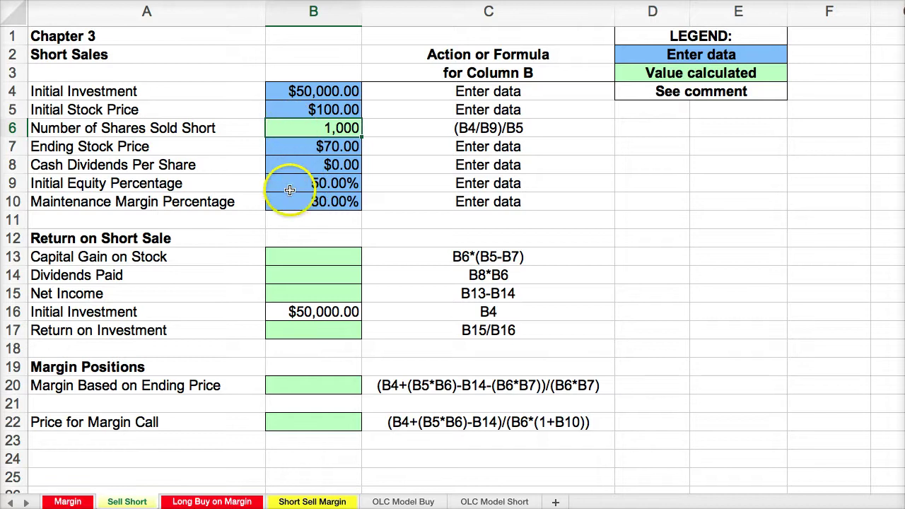
Step: Calculate the total short position in C4 by dividing the initial investment by the equity share, using +B4/.5
left_click(411, 93)
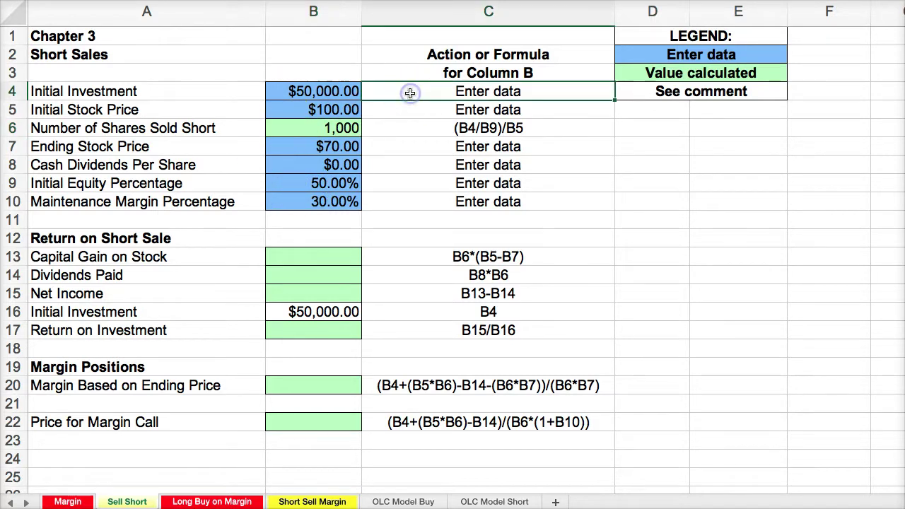
type("+")
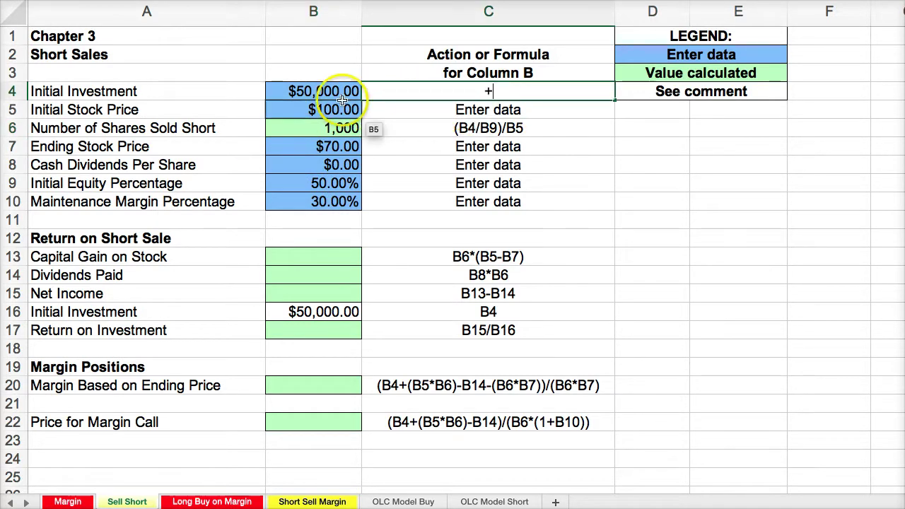
left_click(311, 93)
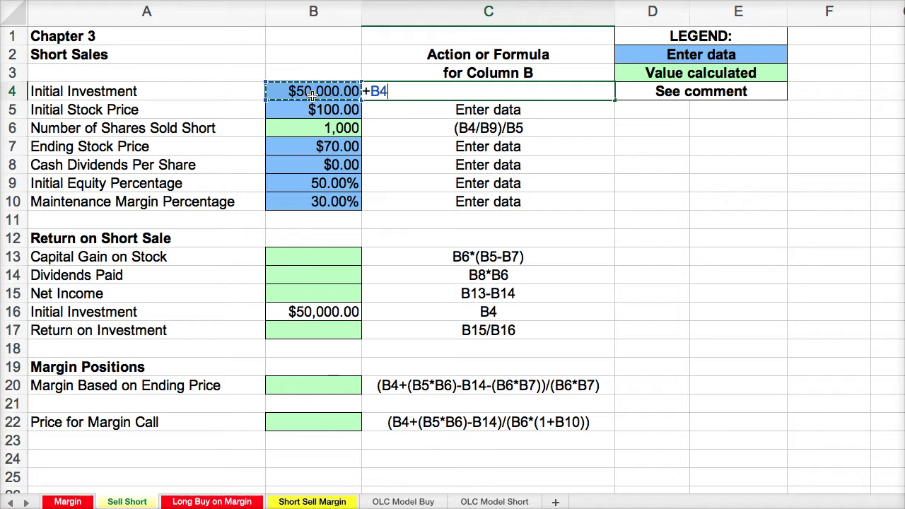
type("/.5")
key("Return")
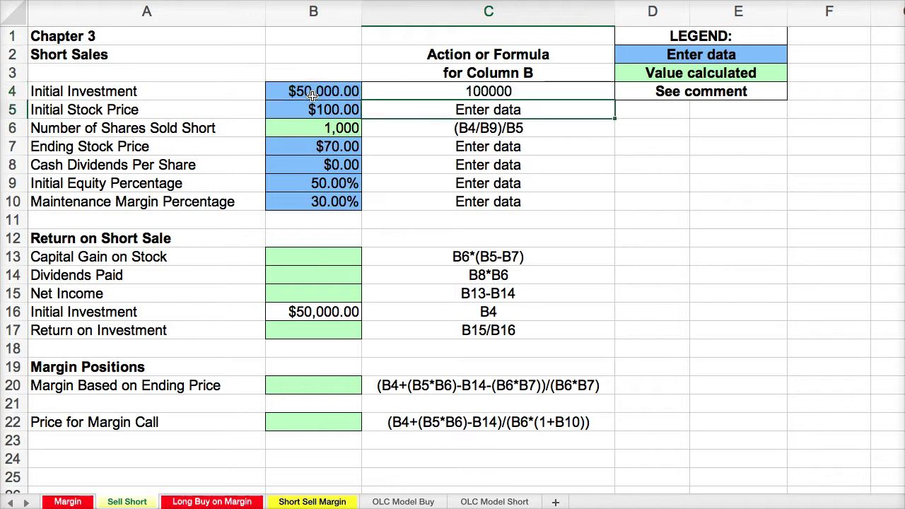
Step: Format the total short position in C4 as currency with no decimal places
left_click(419, 89)
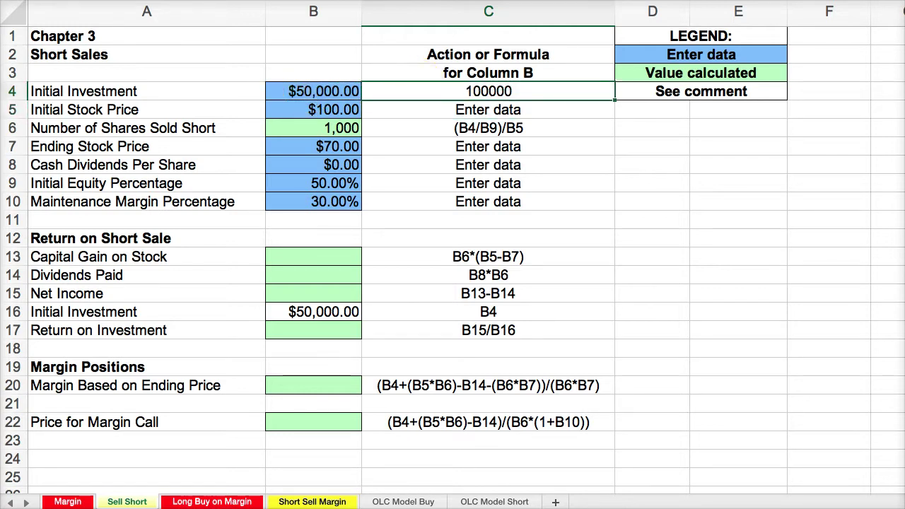
left_click(495, 0)
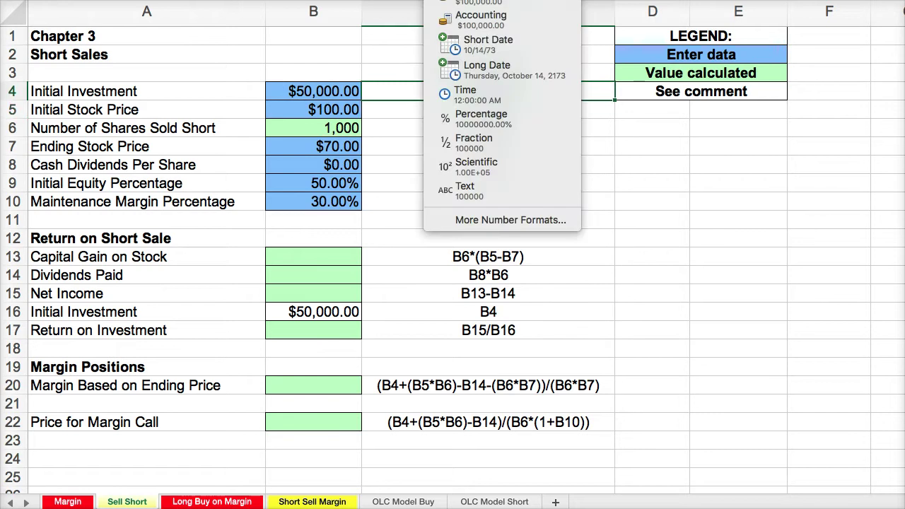
left_click(488, 0)
left_click(452, 0)
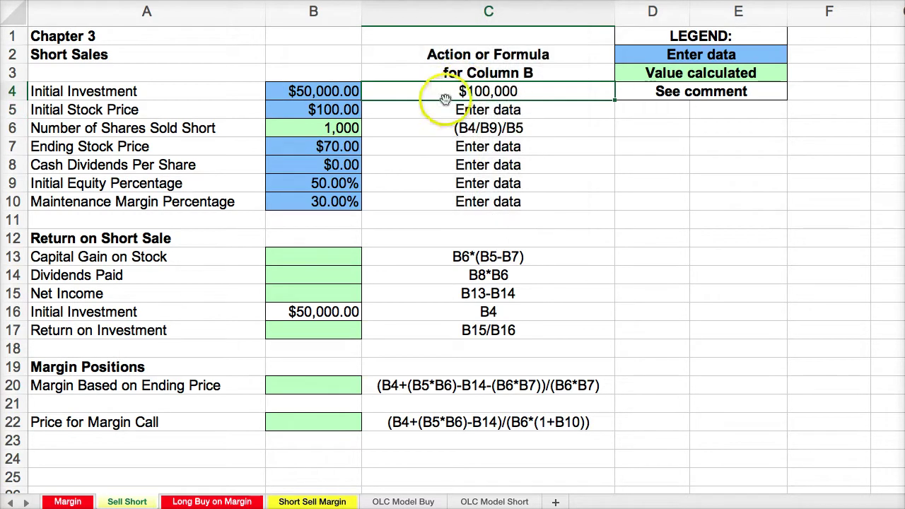
left_click(440, 90)
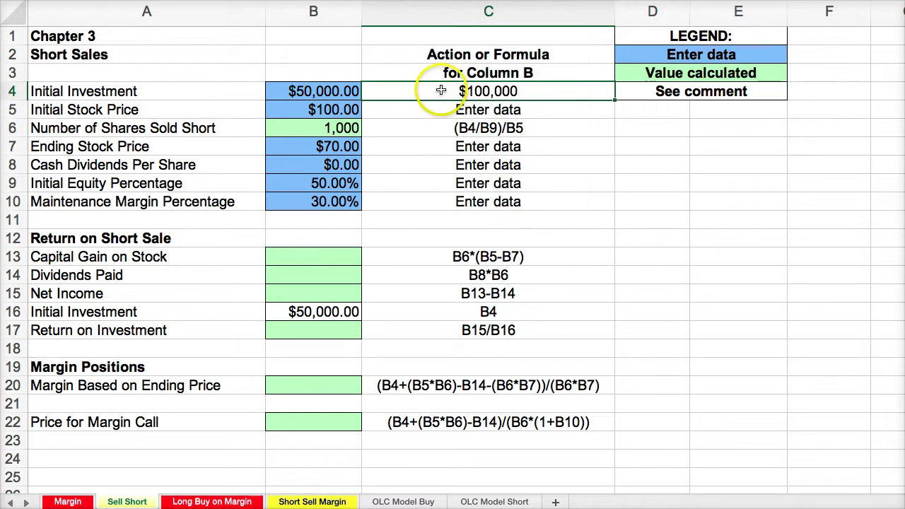
Step: Review the short sale inputs in column B and calculate Capital Gain on Stock in B13 with +B6*(B5-B7)
left_click(314, 90)
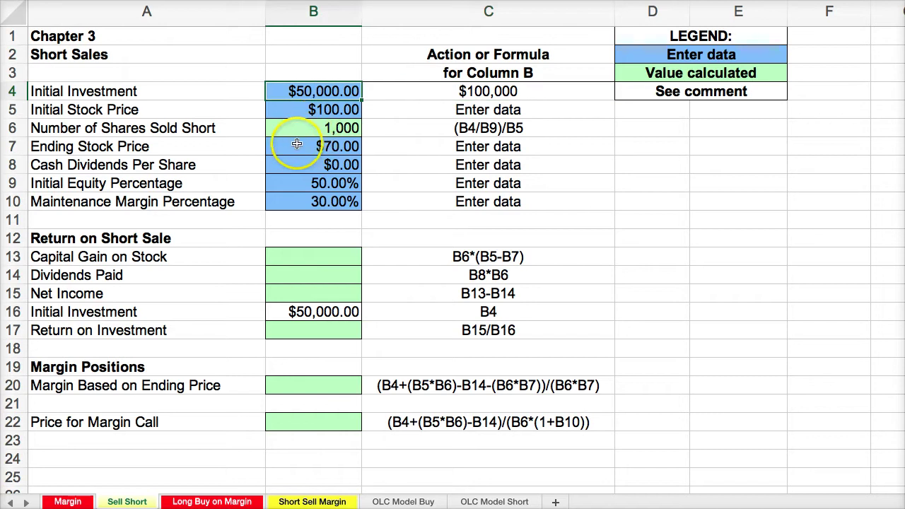
left_click(301, 144)
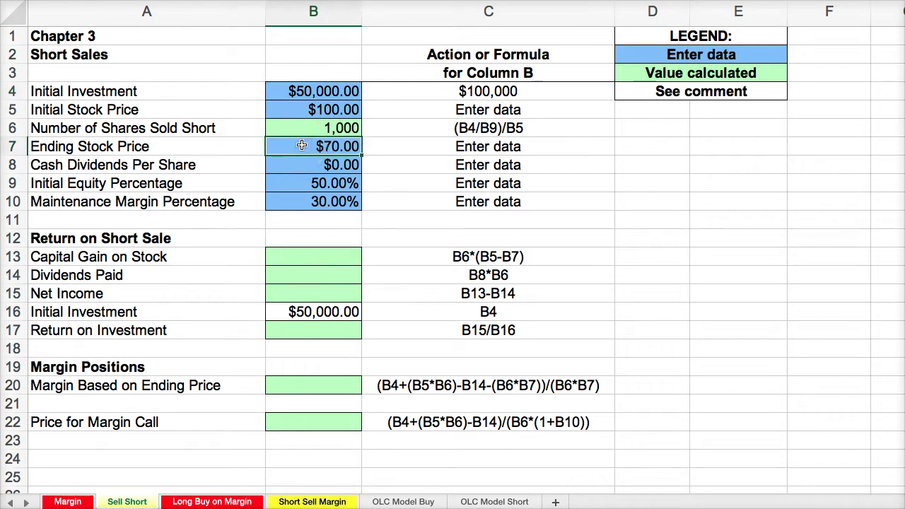
left_click(299, 162)
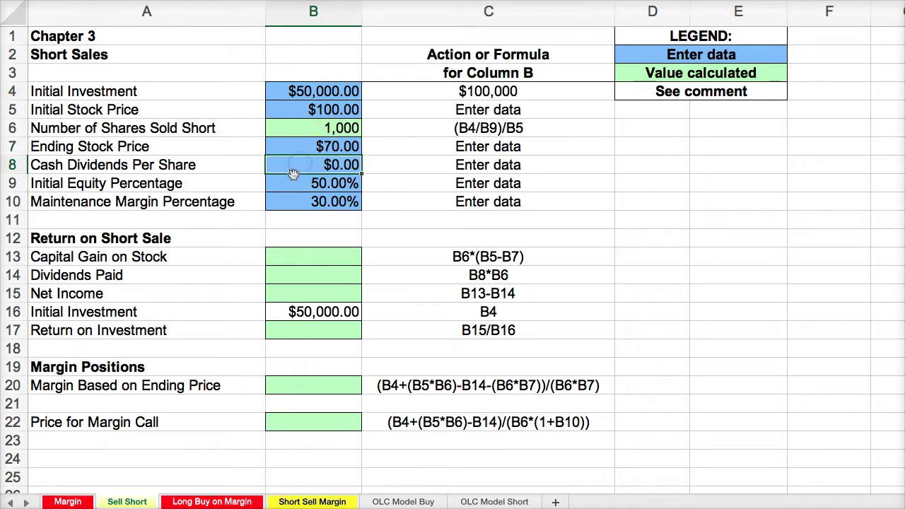
left_click(293, 204)
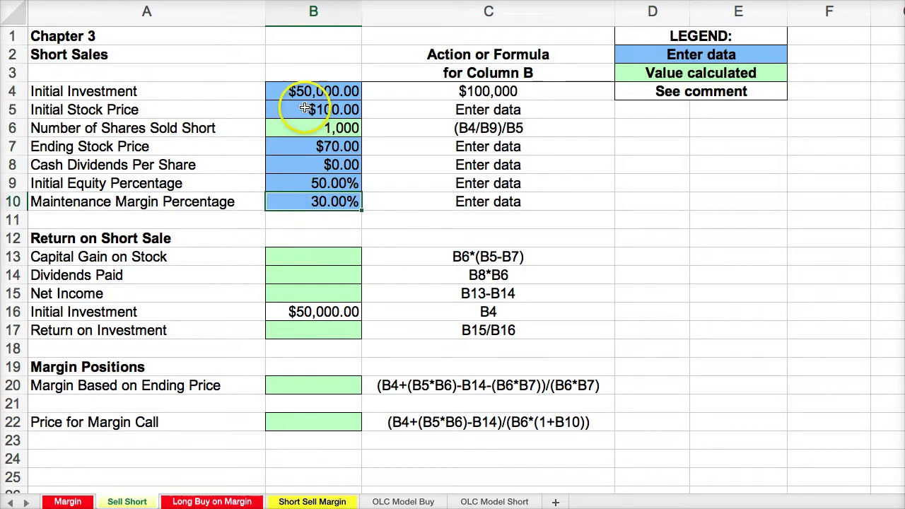
left_click(286, 255)
type("+")
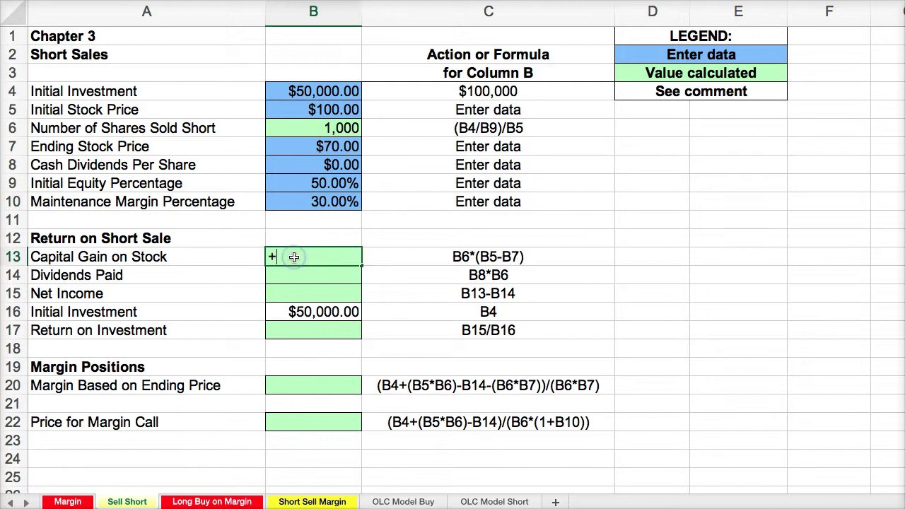
left_click(283, 129)
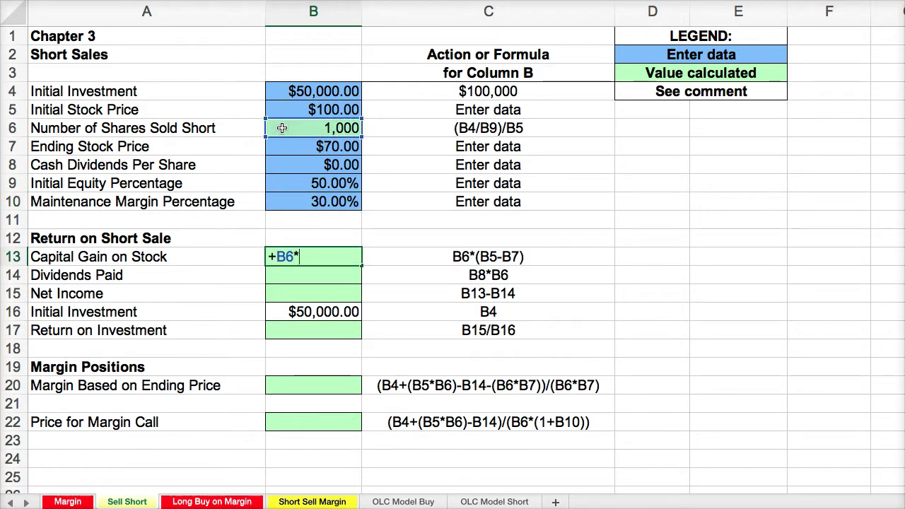
type("*(")
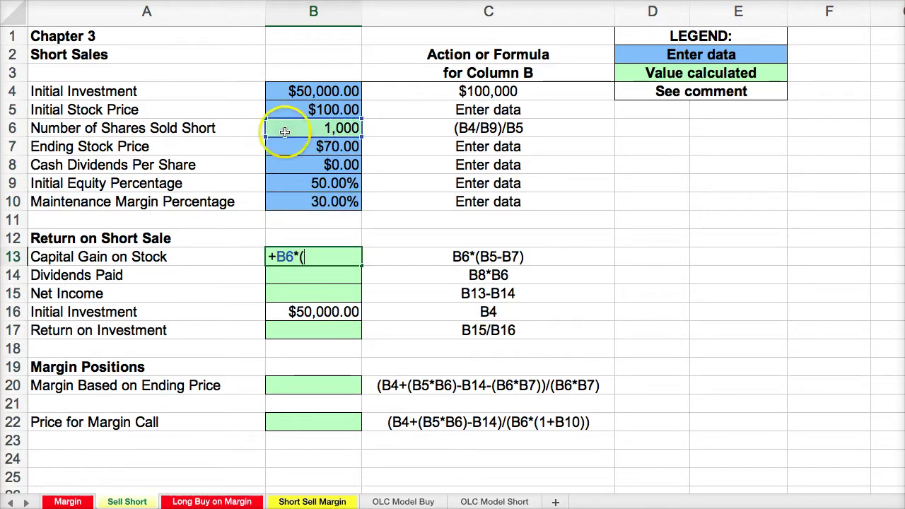
left_click(290, 107)
type("-")
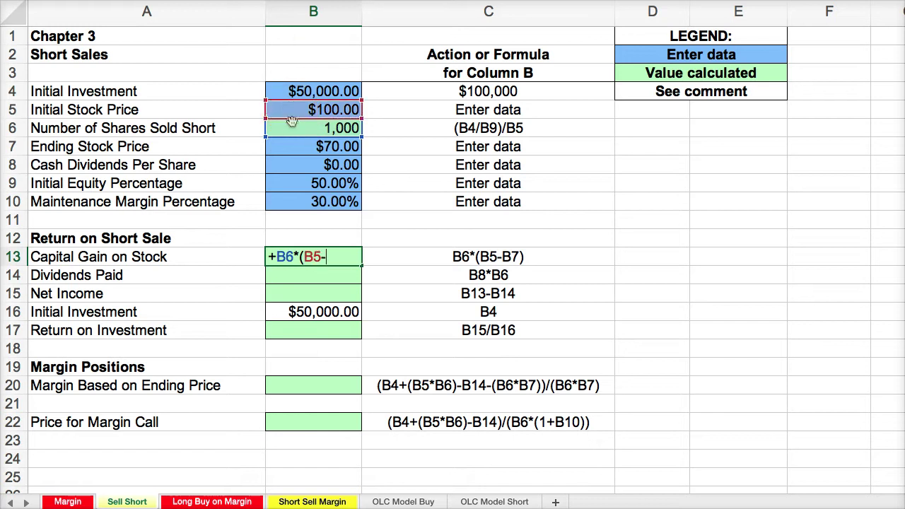
left_click(291, 148)
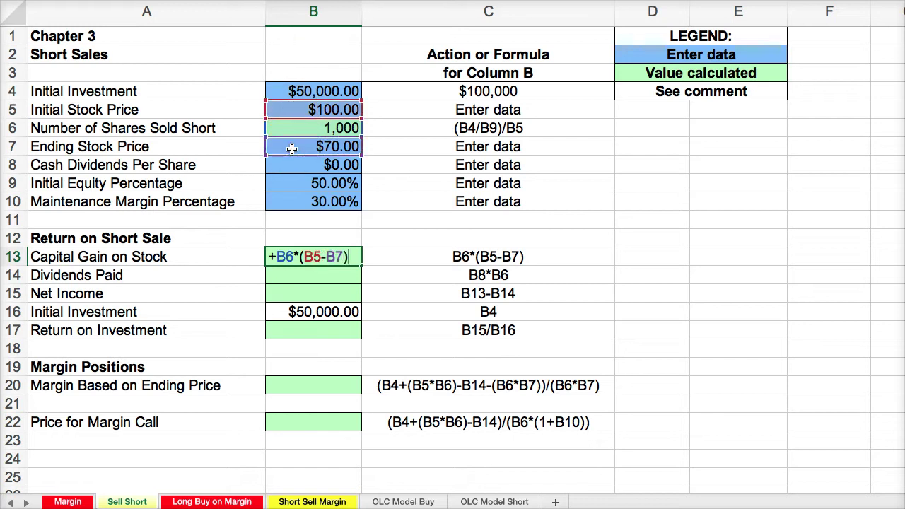
key("Return")
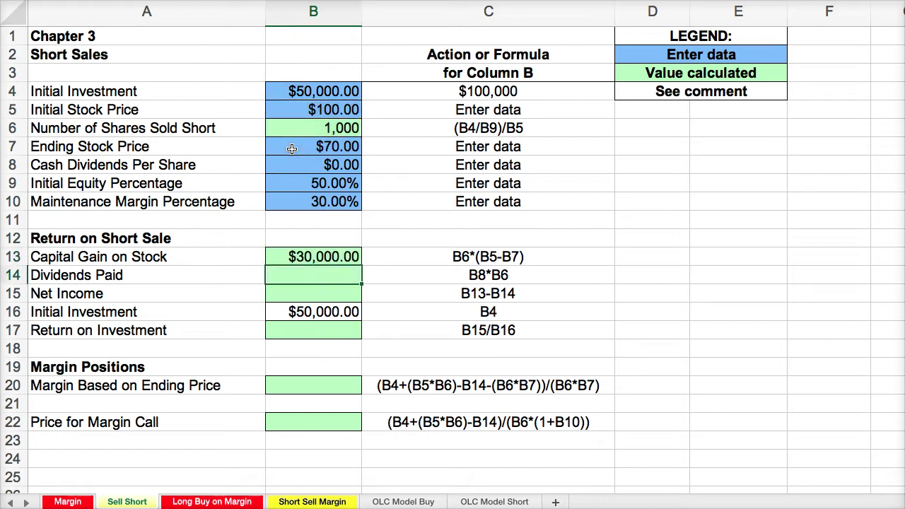
Step: Remove the decimals from Capital Gain on Stock in B13 and enter 0 for Dividends Paid in B14
left_click(283, 257)
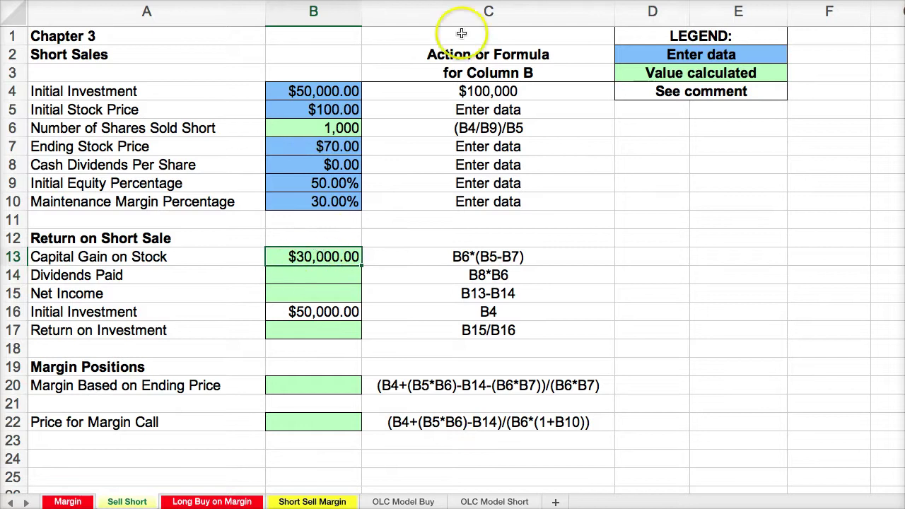
left_click(461, 1)
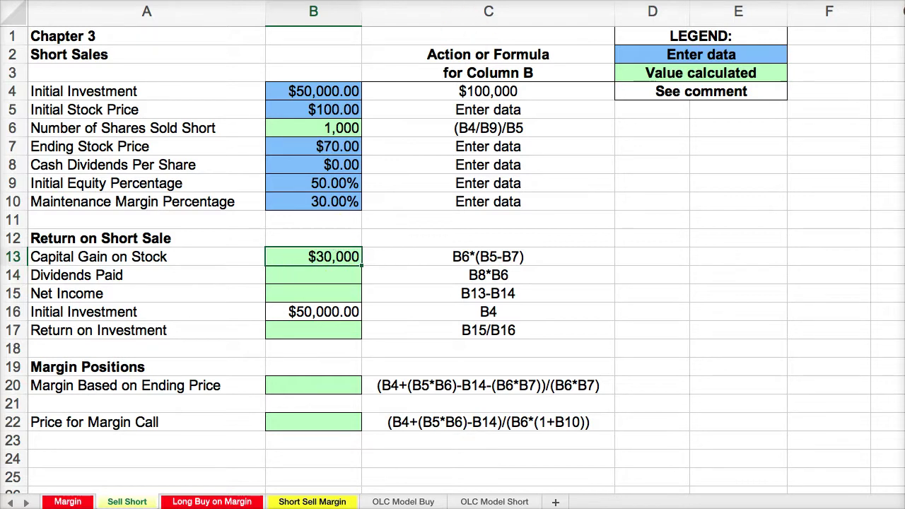
left_click(290, 274)
type("0")
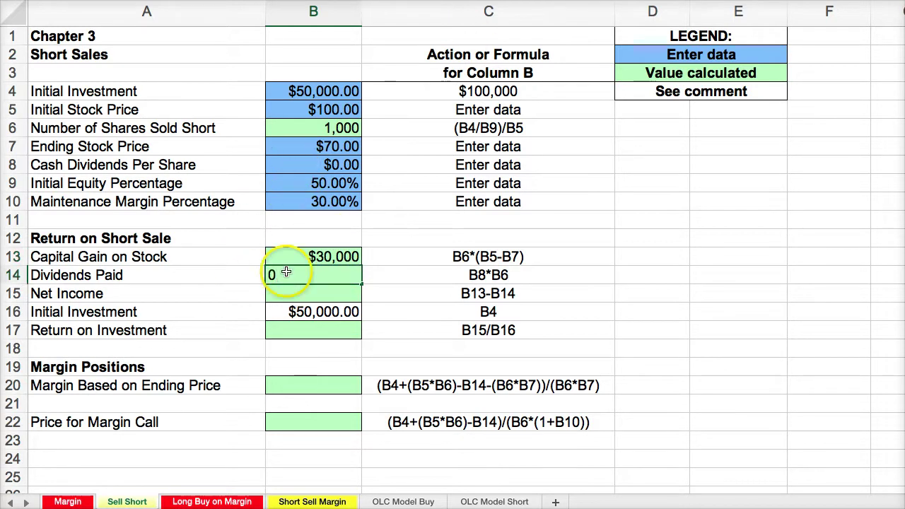
Step: Calculate Net Income in B15 with +B13-B14 and remove the decimals from B15:B17
left_click(280, 295)
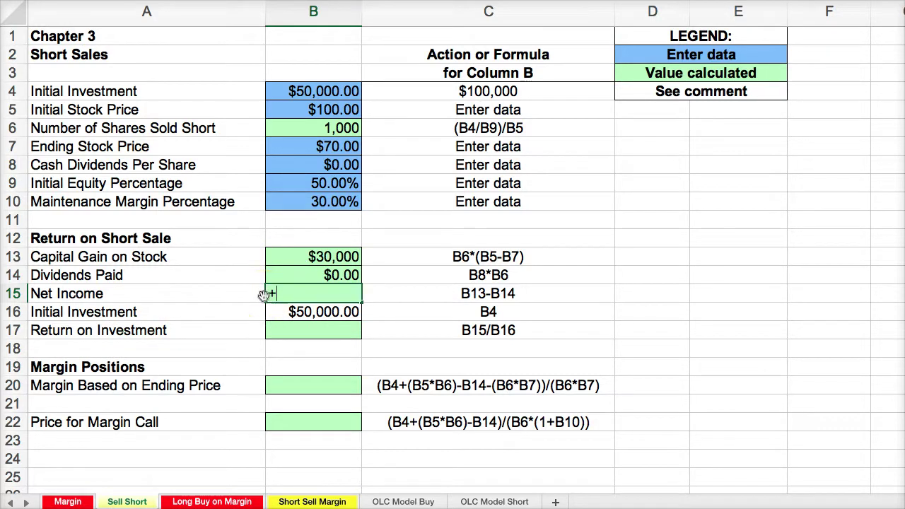
left_click(283, 257)
type("-")
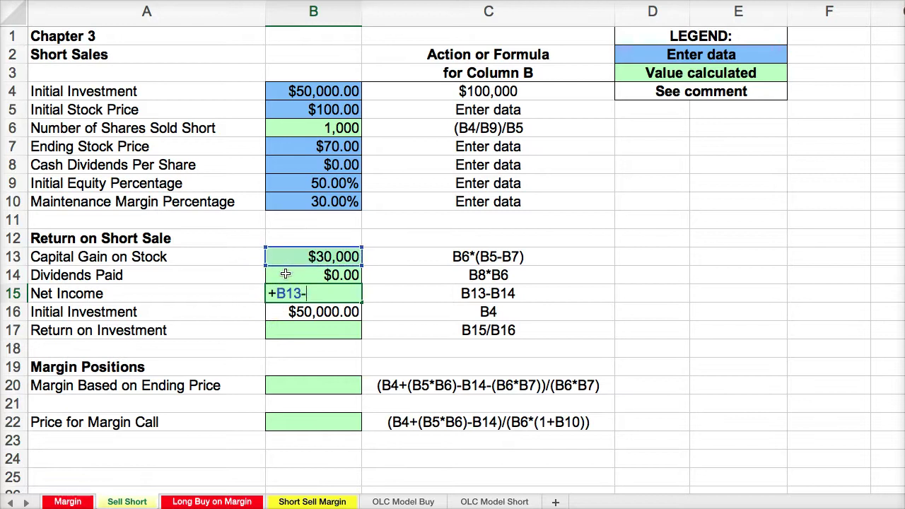
left_click(285, 274)
key("Return")
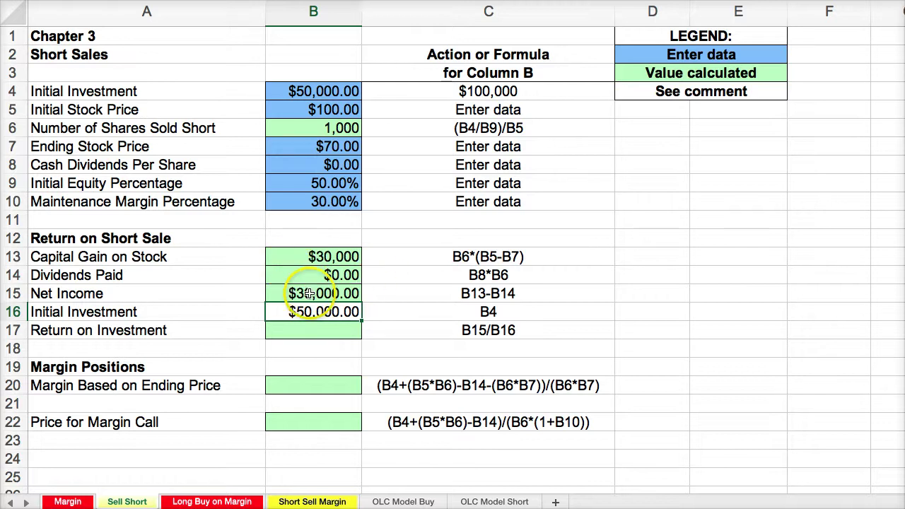
left_click_drag(310, 294, 299, 330)
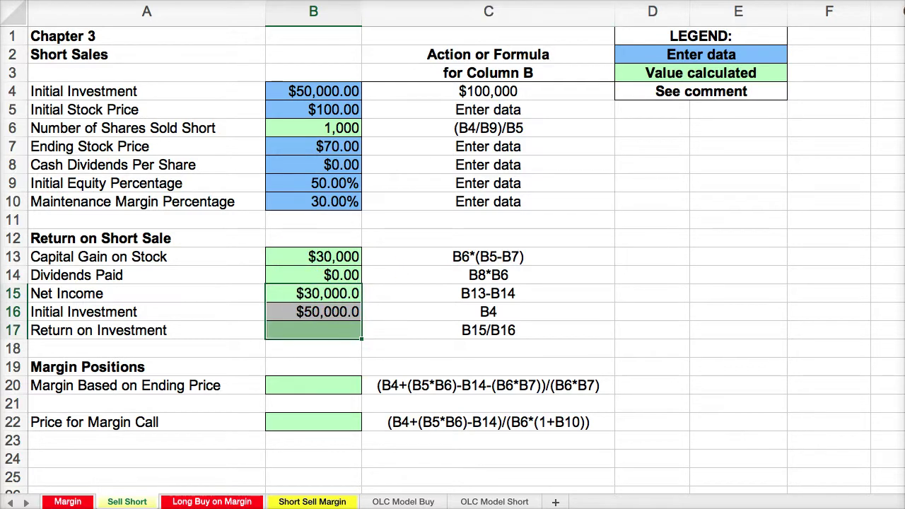
left_click(284, 312)
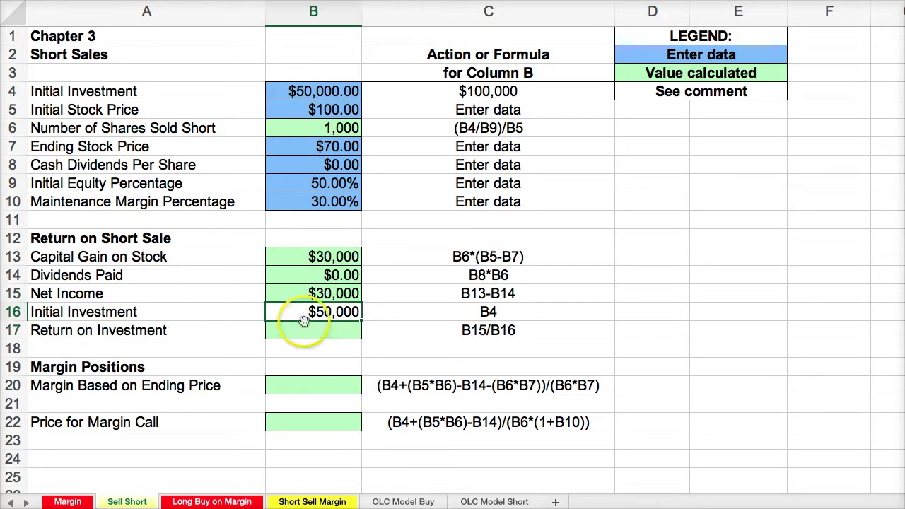
Step: Calculate Return on Investment in B17 with +B15/B16 and review it against the short position, initial investment and net income
left_click(310, 330)
type("+")
left_click(300, 296)
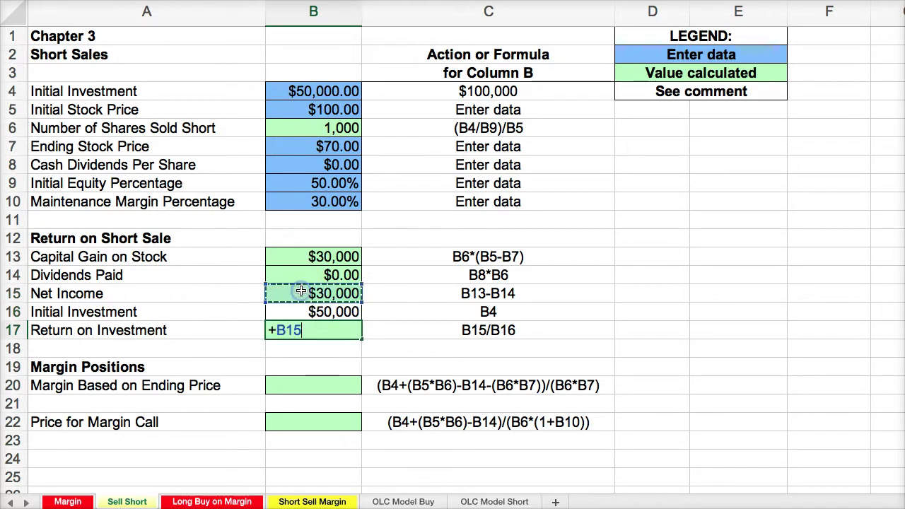
type("/")
left_click(300, 312)
key("Return")
left_click(317, 332)
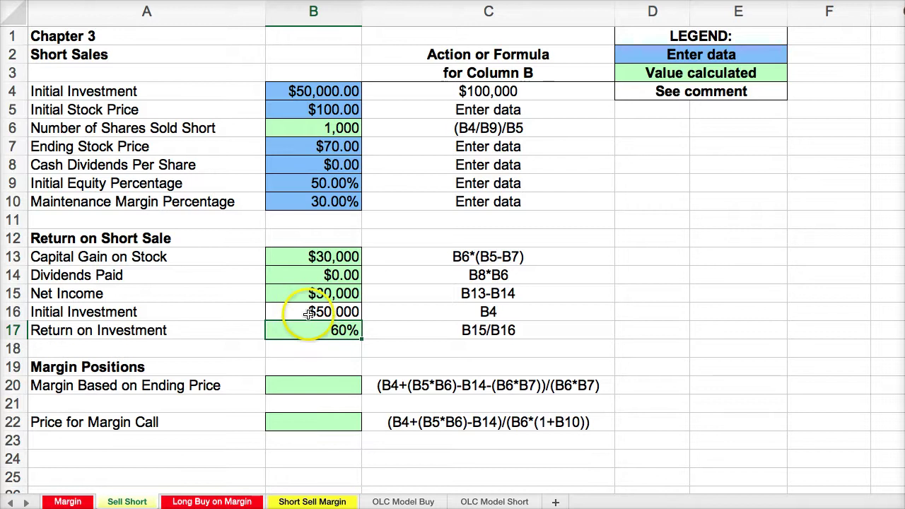
left_click(451, 93)
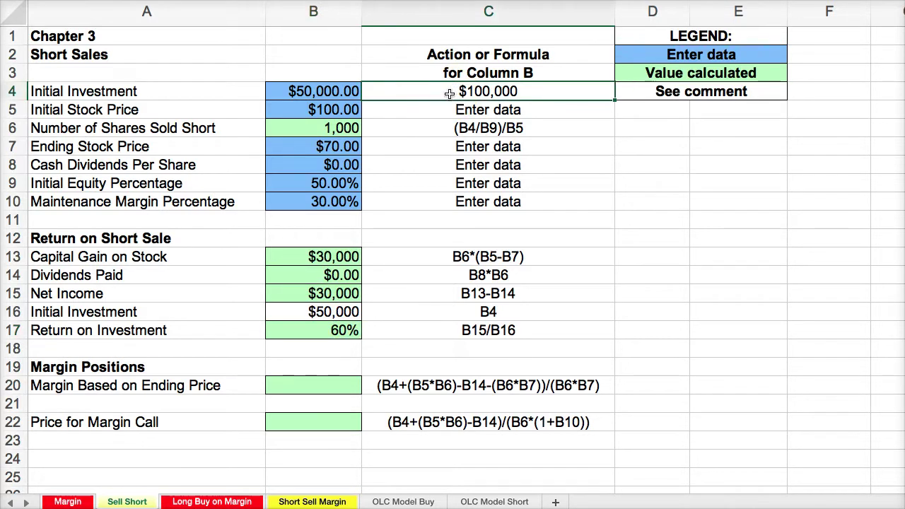
left_click(300, 314)
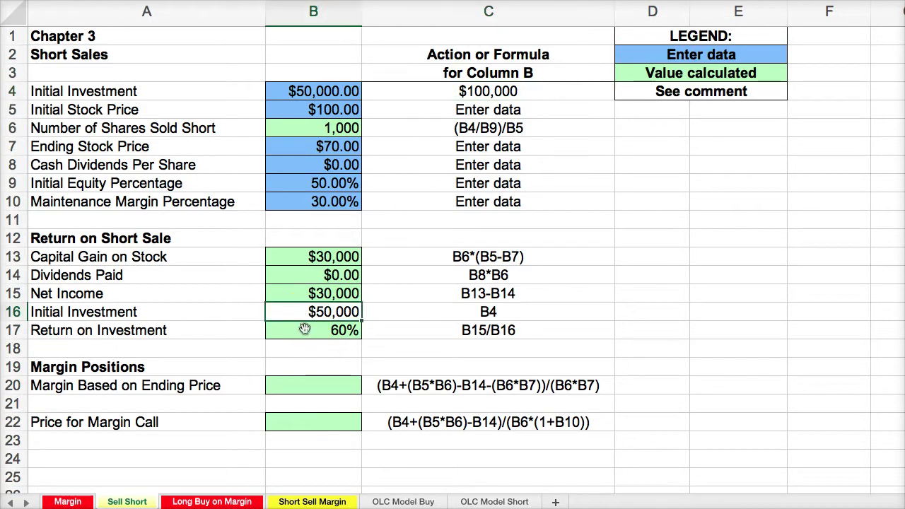
left_click(304, 329)
left_click(302, 295)
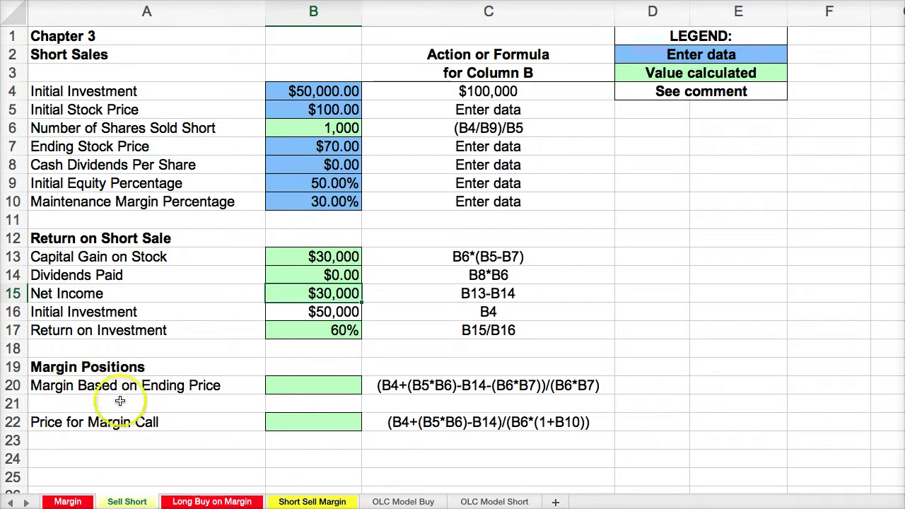
Step: Widen column B to about twice its width to make room for the long margin formula
left_click(310, 385)
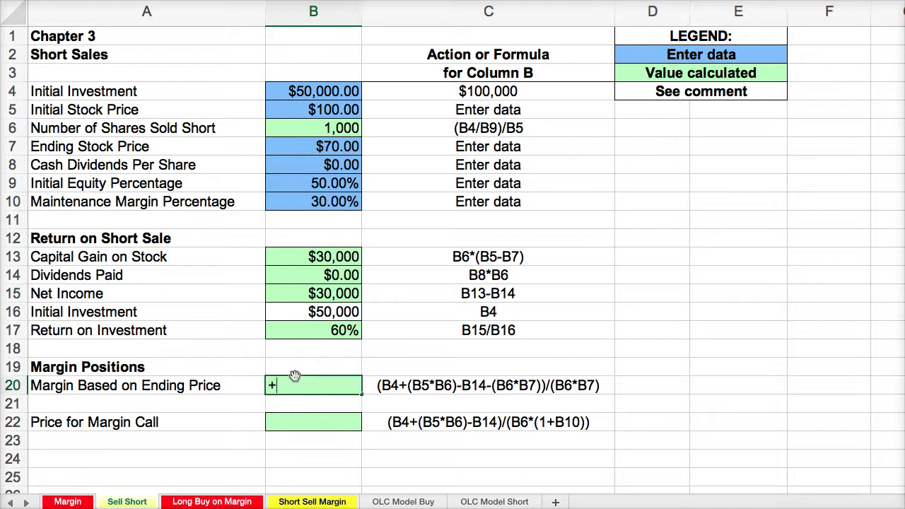
key("Escape")
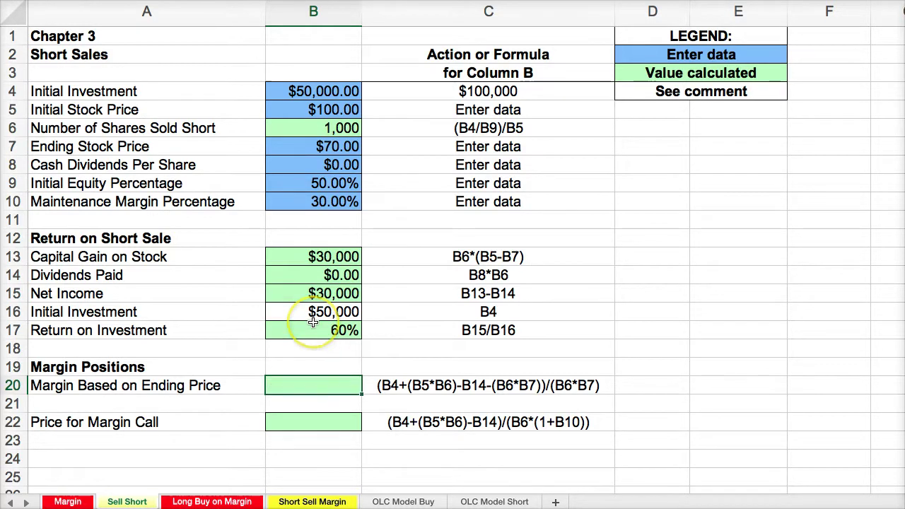
left_click_drag(361, 16, 467, 19)
Step: Begin the Margin Based on Ending Price formula in B20 with +B4+(B5*B6)-B14
left_click(297, 384)
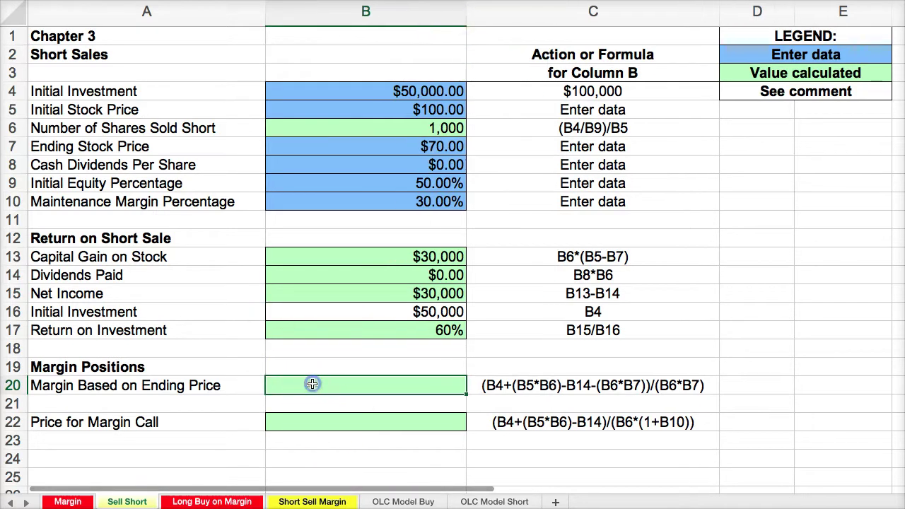
type("+")
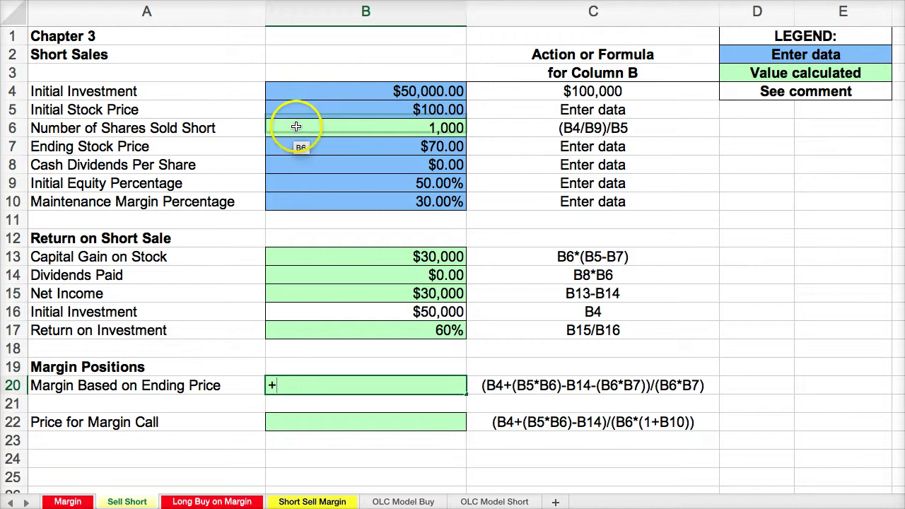
left_click(300, 91)
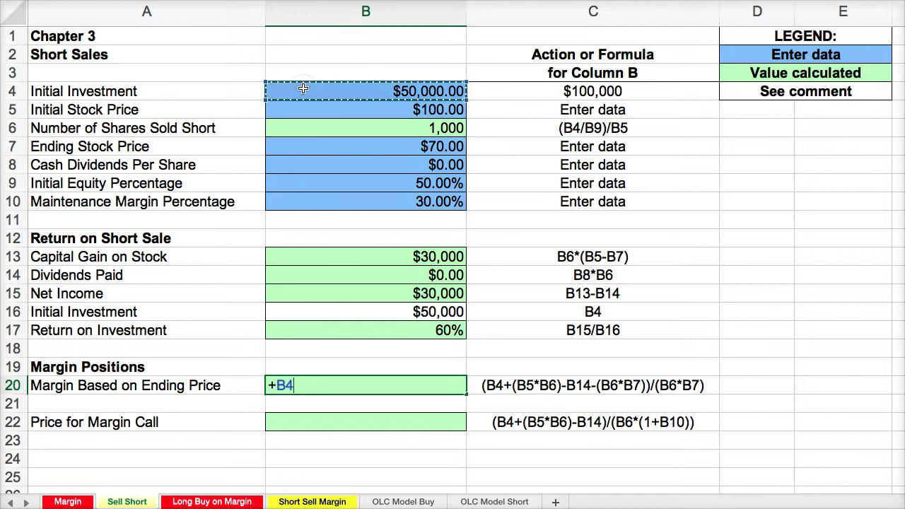
type("+(")
left_click(304, 140)
type("(")
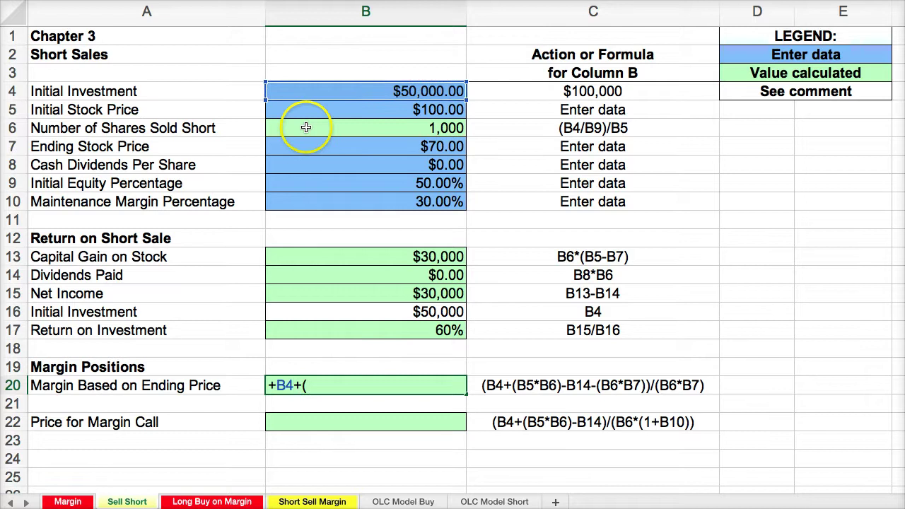
left_click(315, 109)
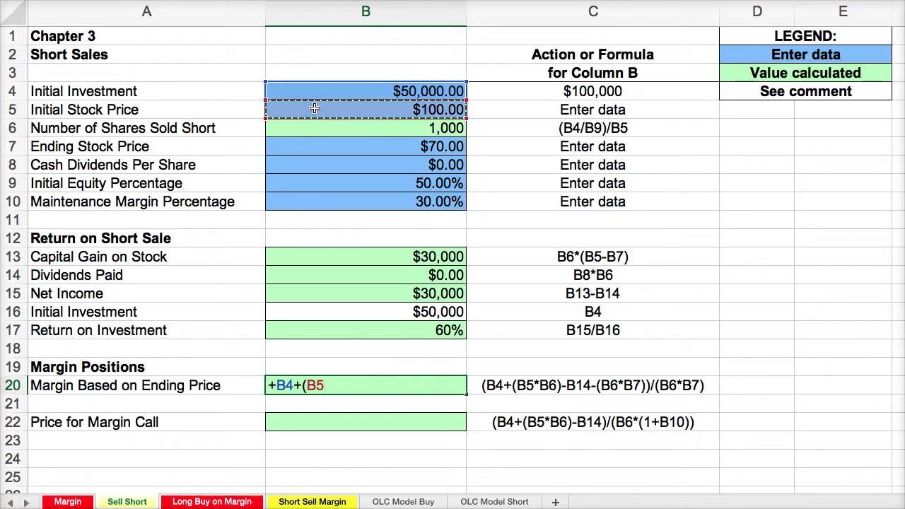
type("*")
left_click(313, 128)
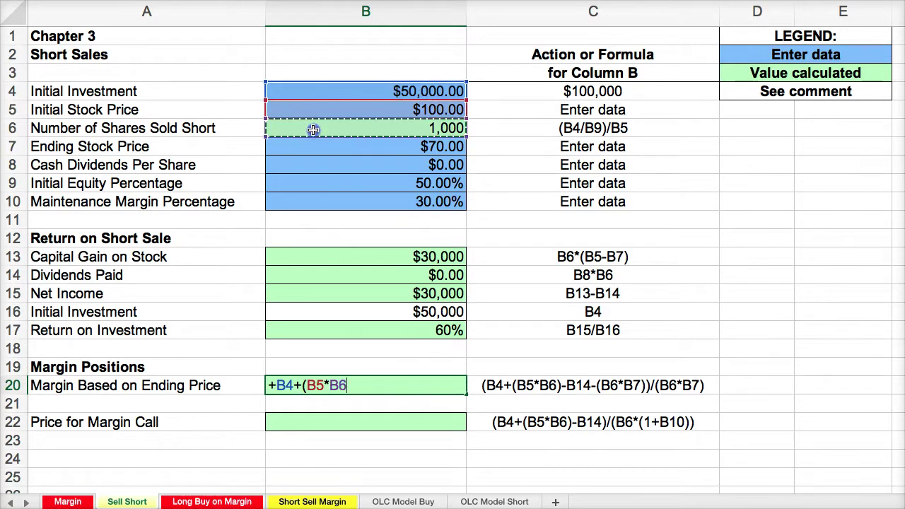
type(")-")
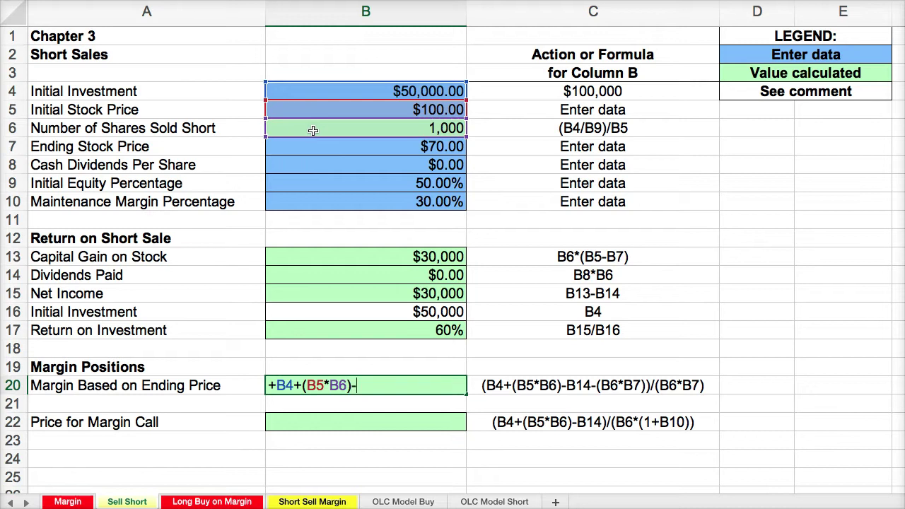
left_click(330, 275)
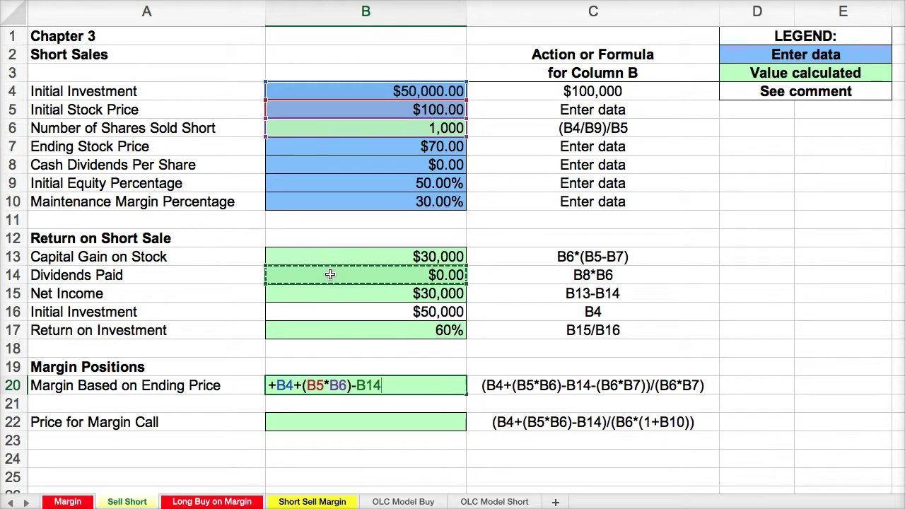
Step: Extend the B20 formula by subtracting (B6*B7) and dividing by the ending value with -(B6*B7))/(B6*B7)
type("-(")
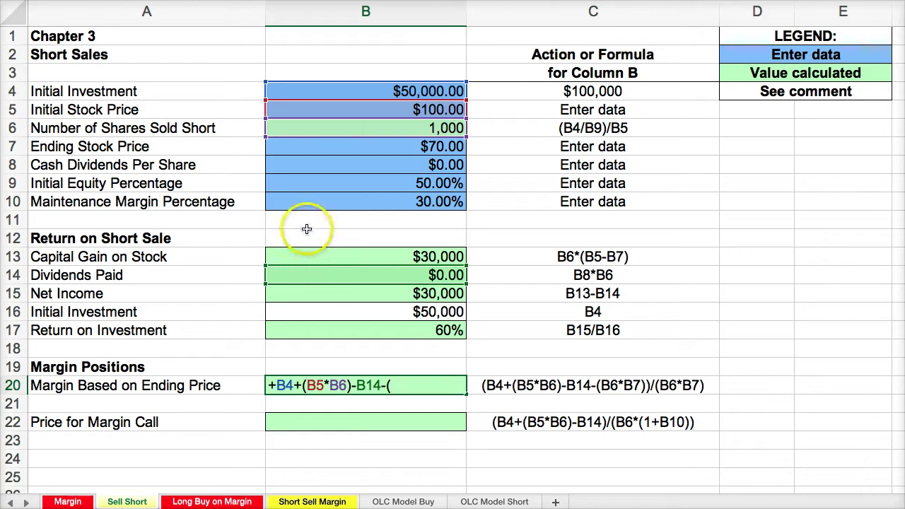
left_click(335, 129)
type("*")
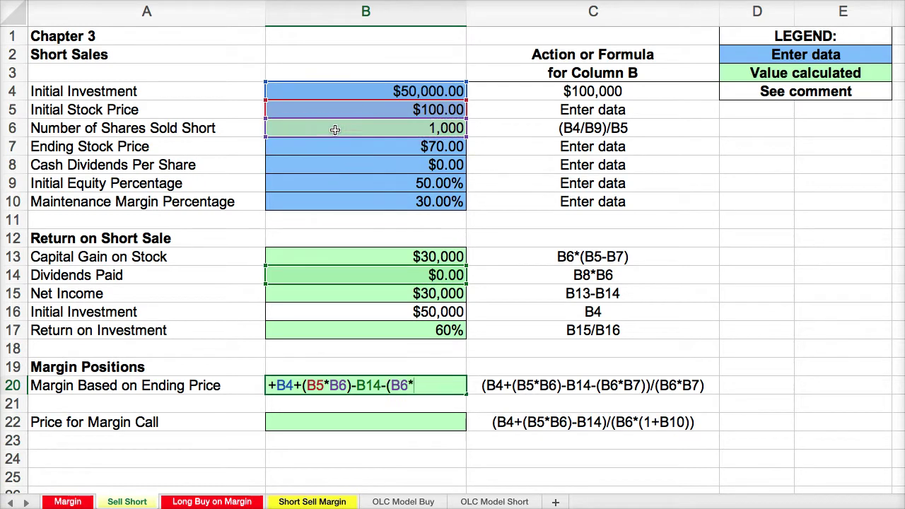
left_click(336, 149)
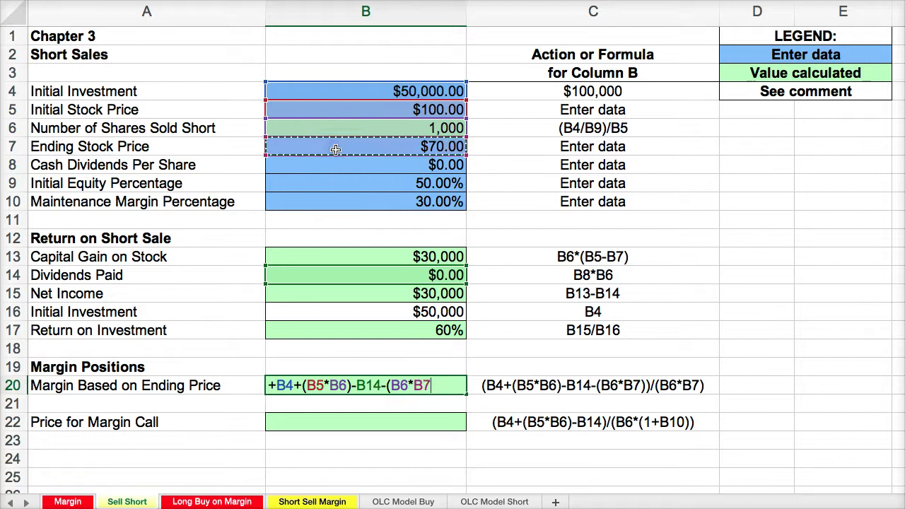
type("))/(")
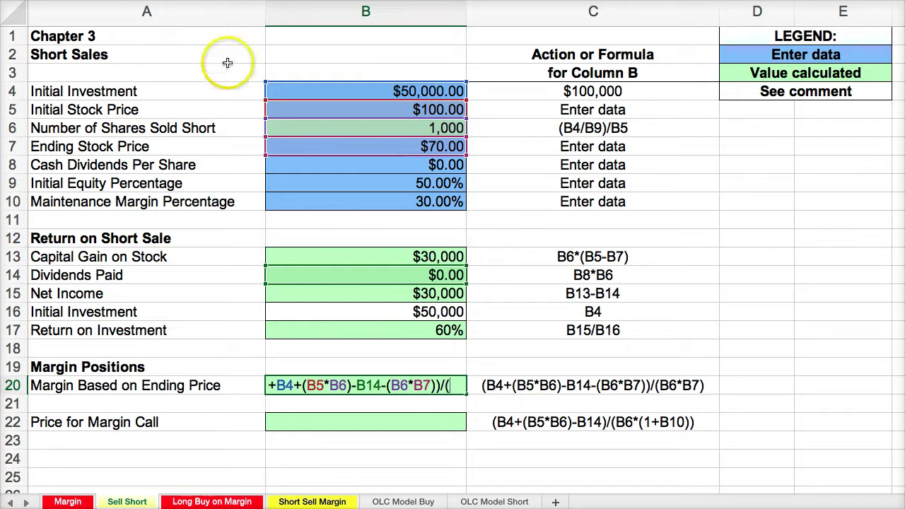
left_click(320, 132)
type("*")
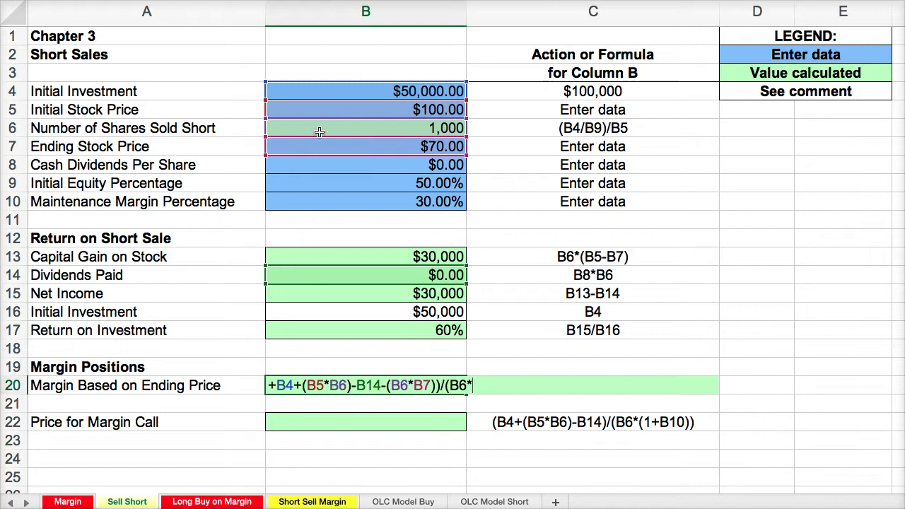
left_click(322, 146)
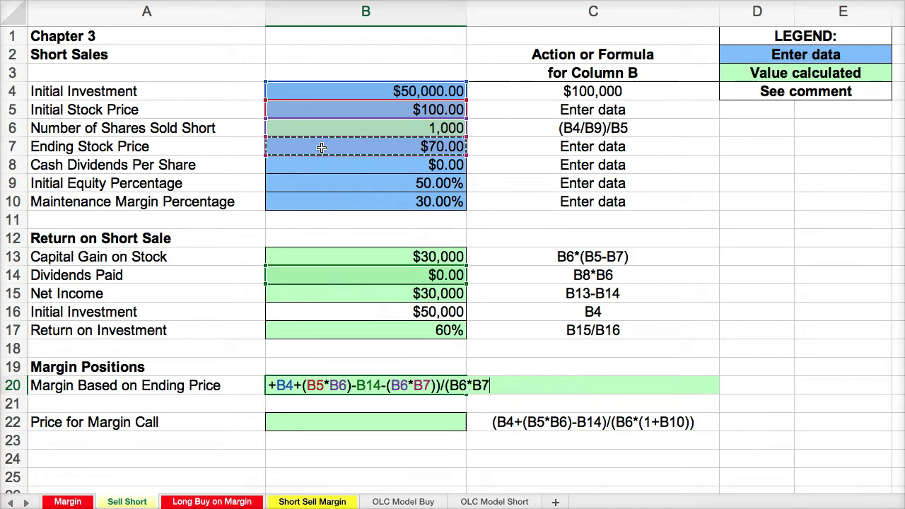
type(")")
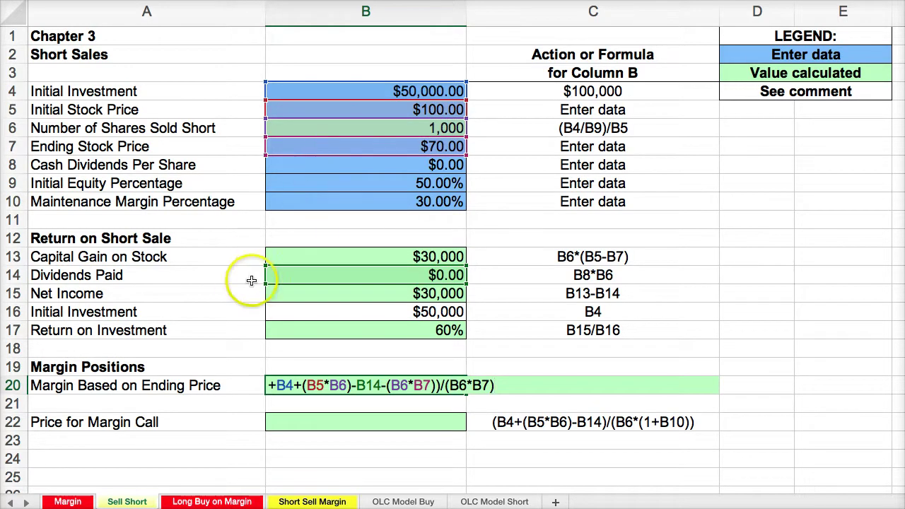
Step: Try to enter the B20 formula, adding extra closing parentheses at its end
left_click(293, 388)
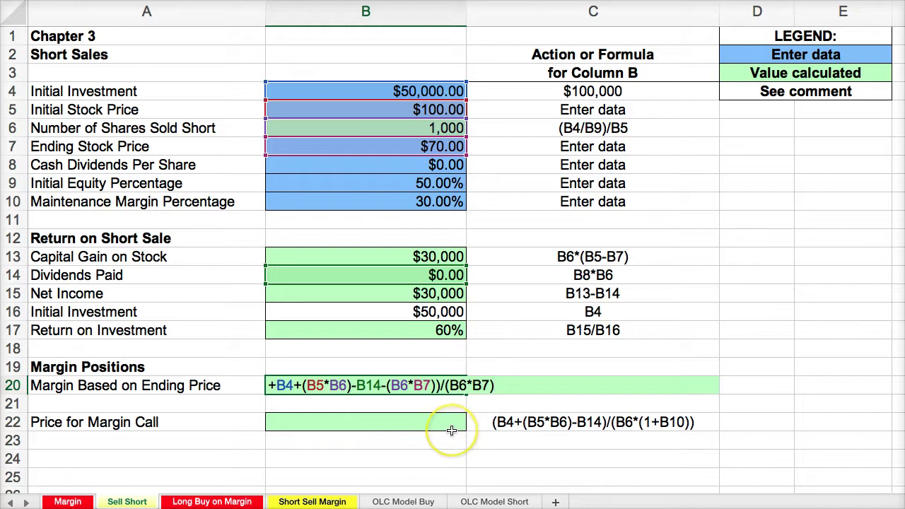
key("Return")
key("Return")
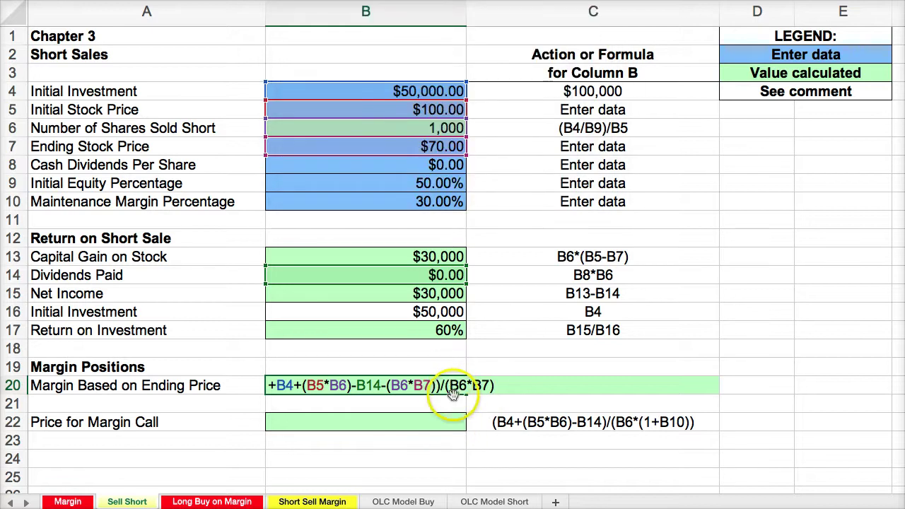
key("Return")
key("Return")
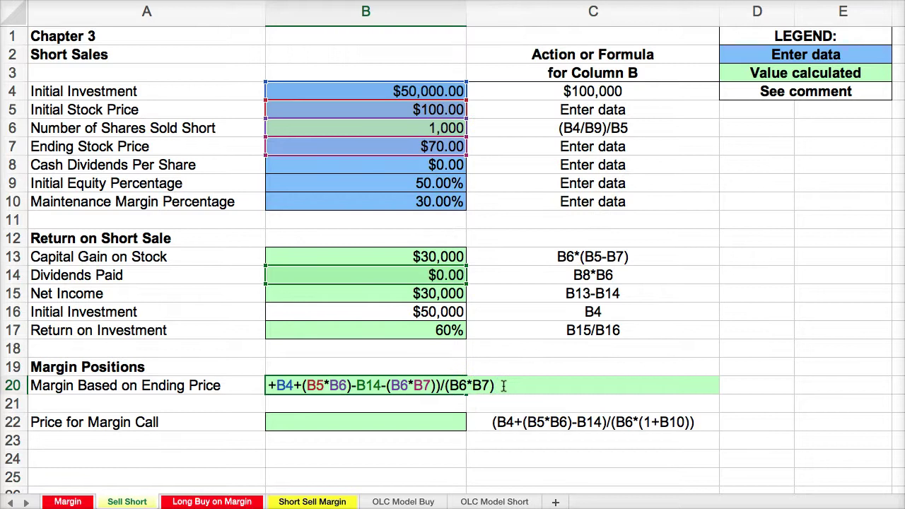
key("Return")
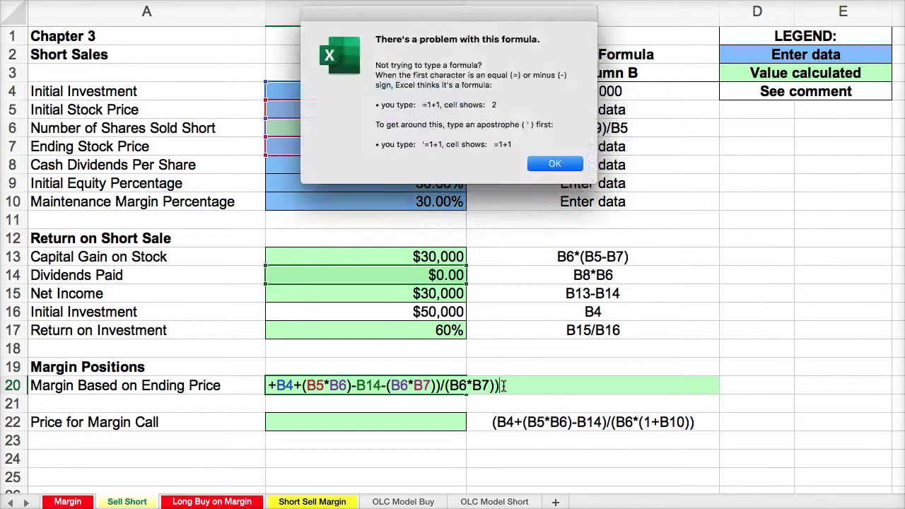
key("Return")
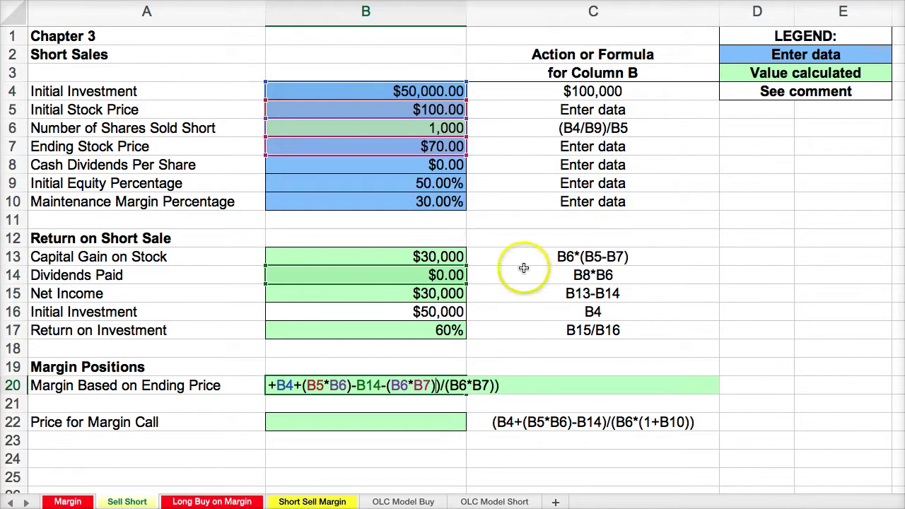
left_click(522, 386)
type(")")
key("Return")
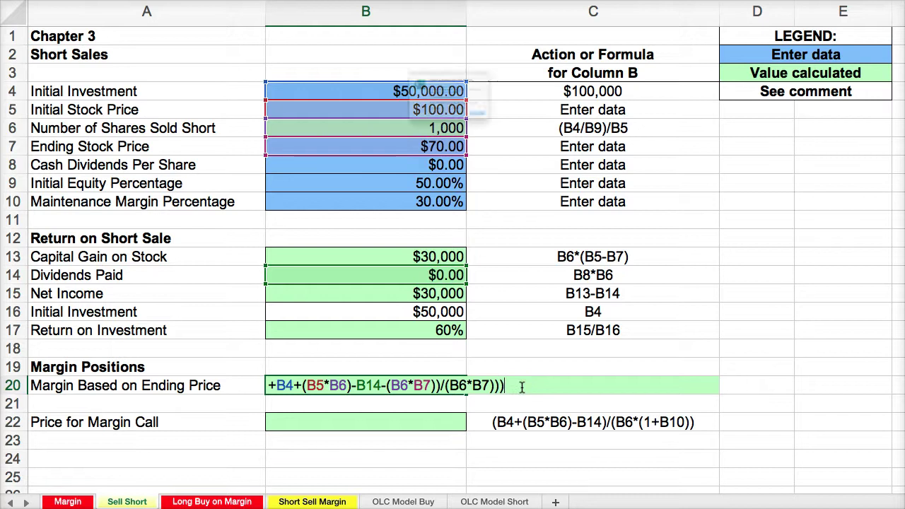
key("Return")
Step: Correct the parentheses in B20 so the formula is +(B4+(B5*B6)-B14-(B6*B7))/(B6*B7), and enter it
left_click(447, 385)
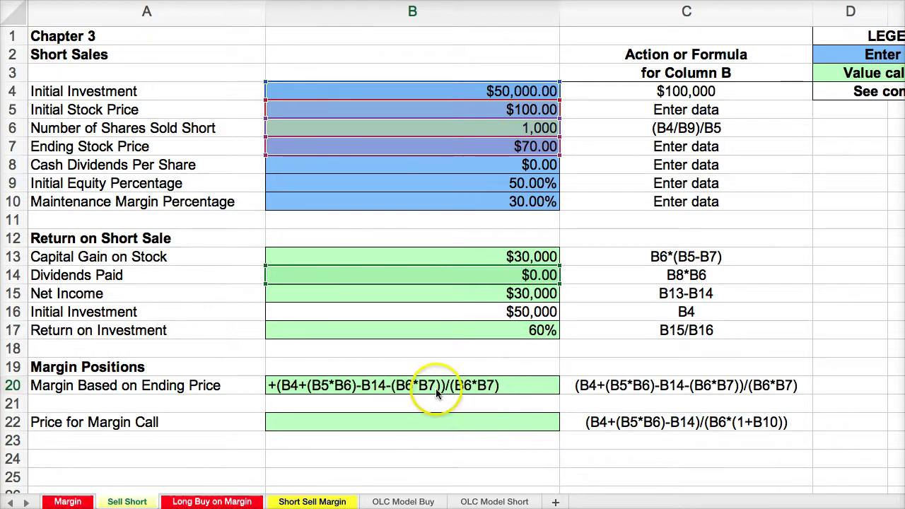
double_click(508, 385)
key("Return")
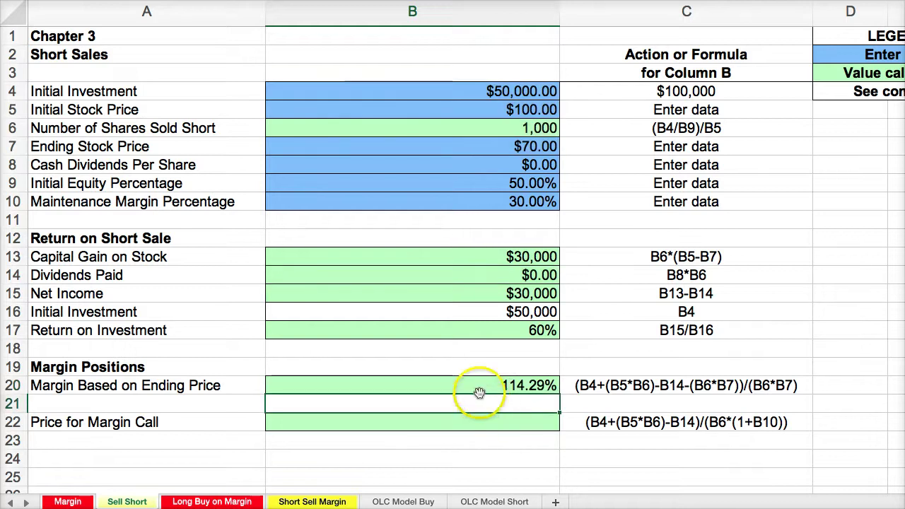
Step: Check the B20 margin against the Short Sell Margin sheet and return to the Sell Short sheet
left_click(473, 384)
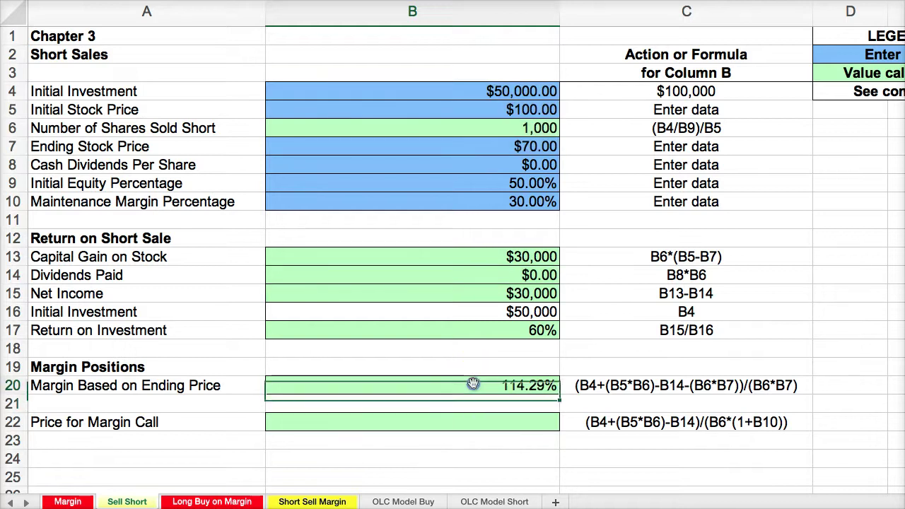
left_click(290, 500)
left_click(115, 505)
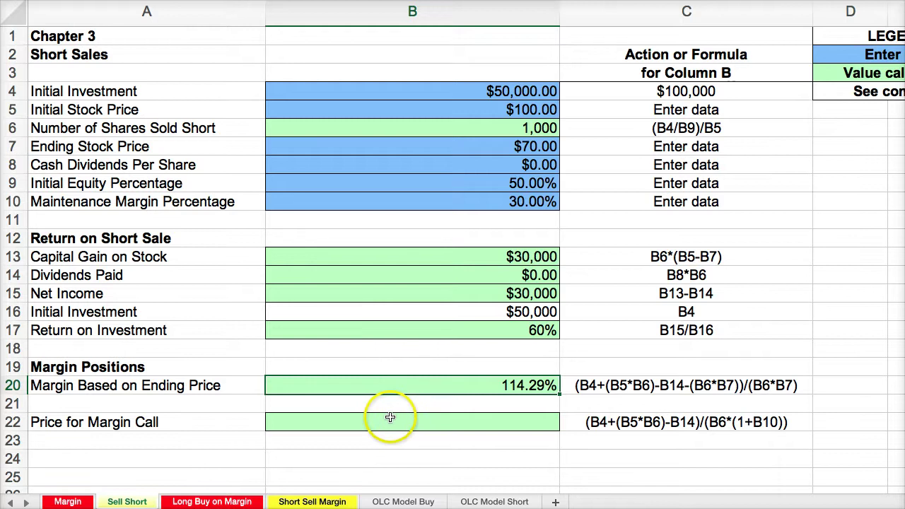
Step: Begin the Price for Margin Call formula in B22 with the numerator +(B4+(B5*B6)-B14)
left_click(415, 420)
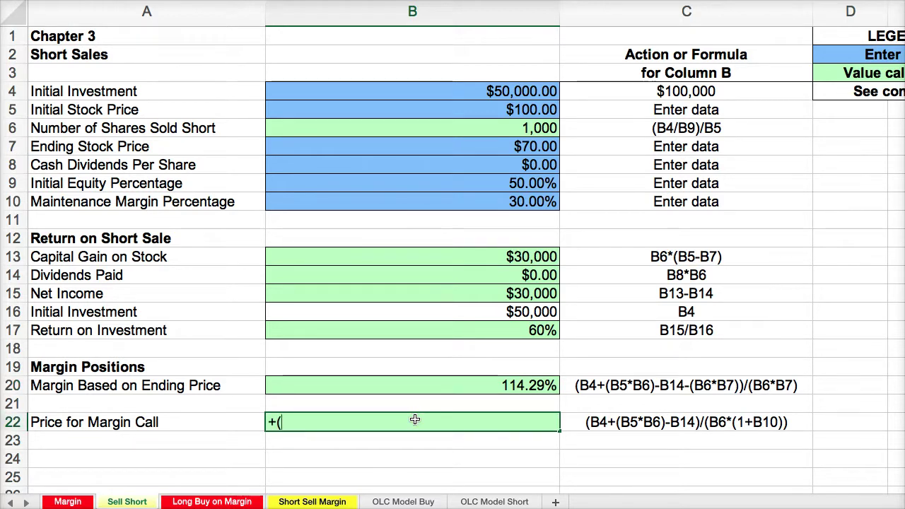
left_click_drag(416, 420, 362, 91)
type("+(")
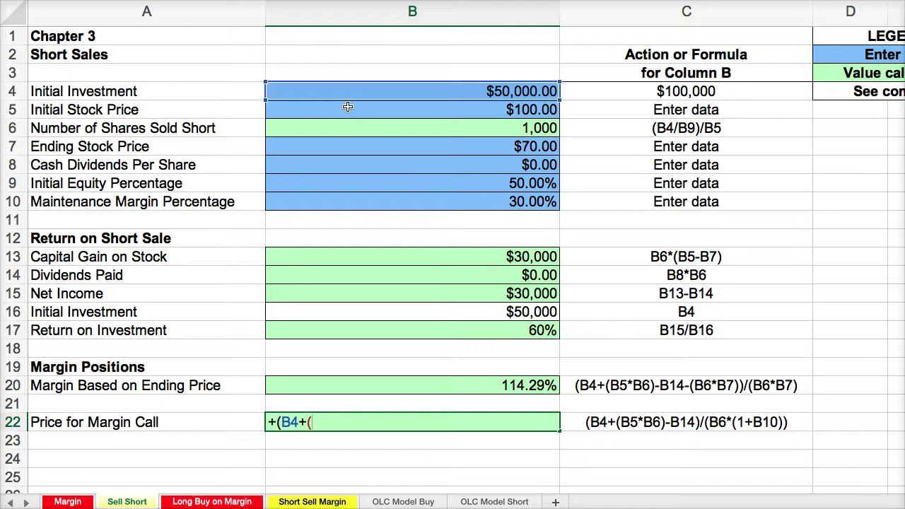
left_click(348, 106)
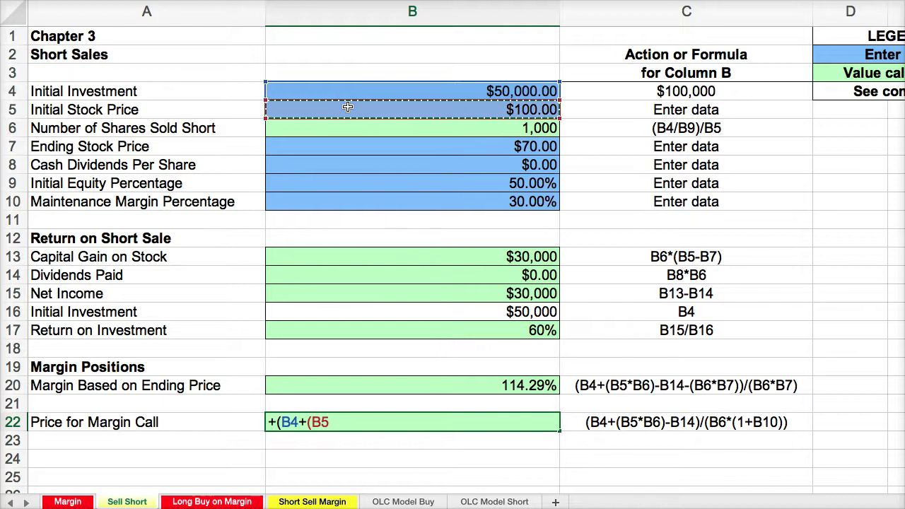
type("*")
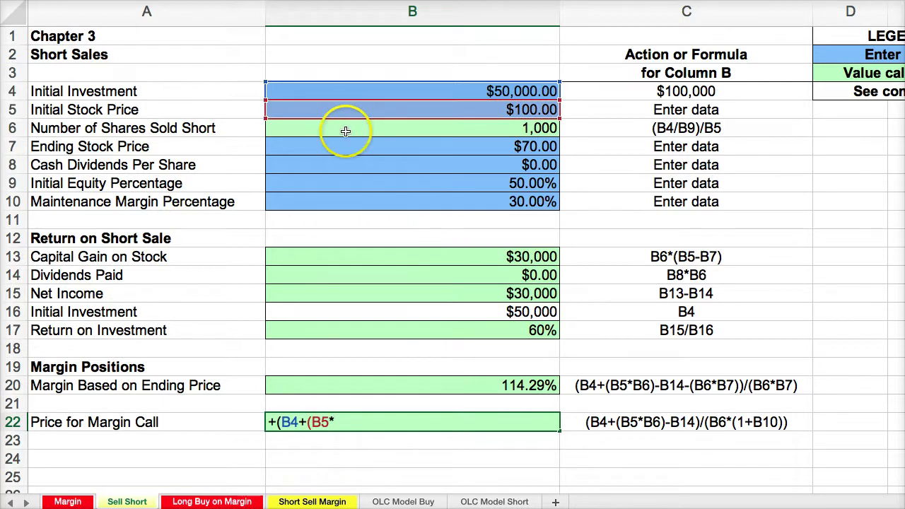
left_click(345, 131)
type(")-")
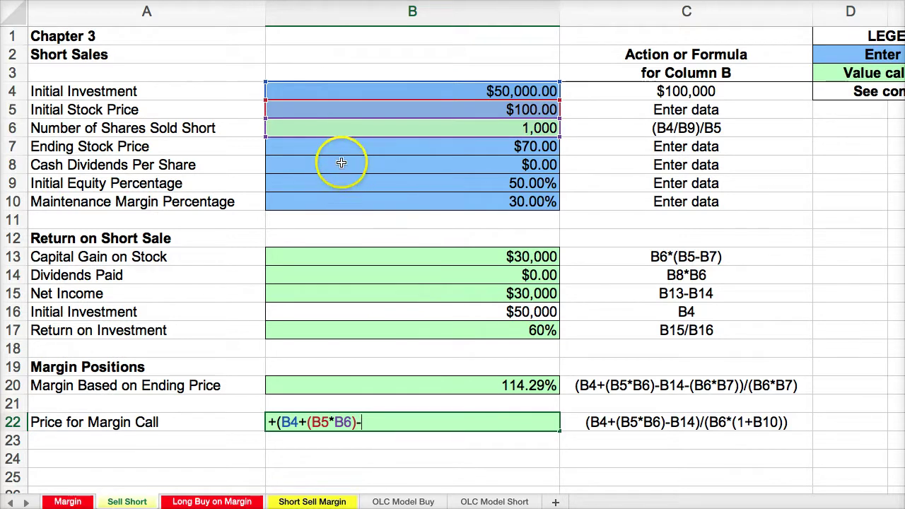
left_click(357, 275)
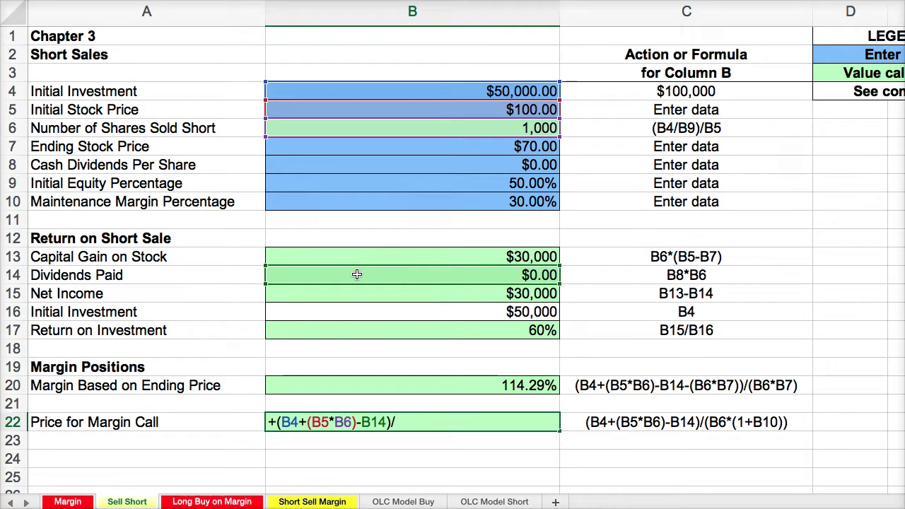
Step: Divide the B22 numerator by (B6*(1+B10)) and enter the completed Price for Margin Call formula
left_click(401, 129)
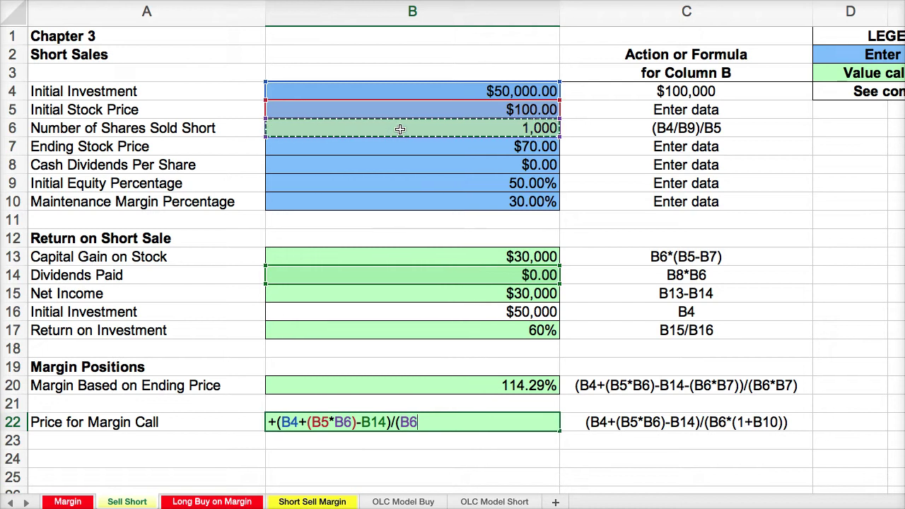
type("*")
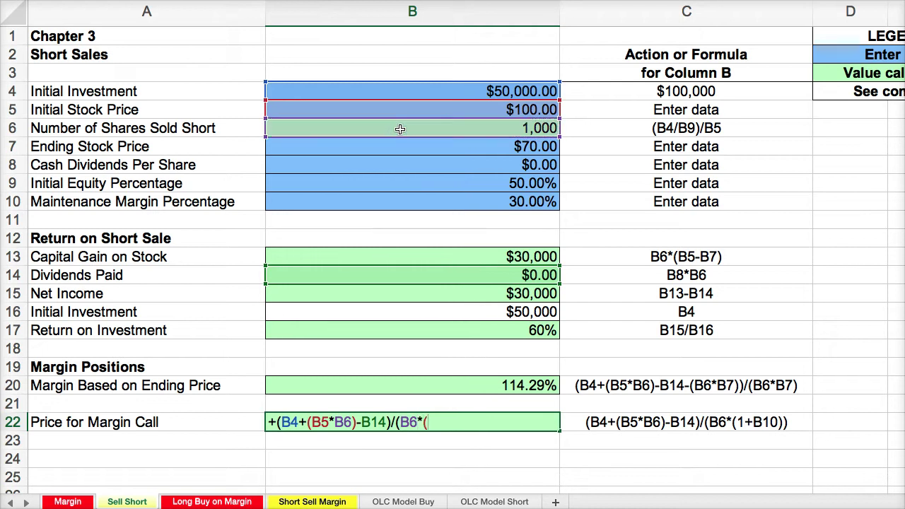
type("(1+")
left_click(409, 205)
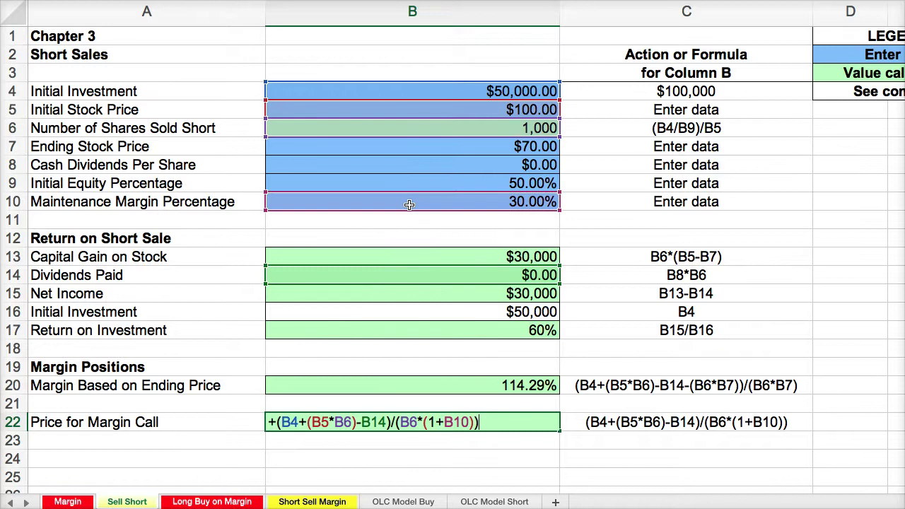
type("))")
key("Return")
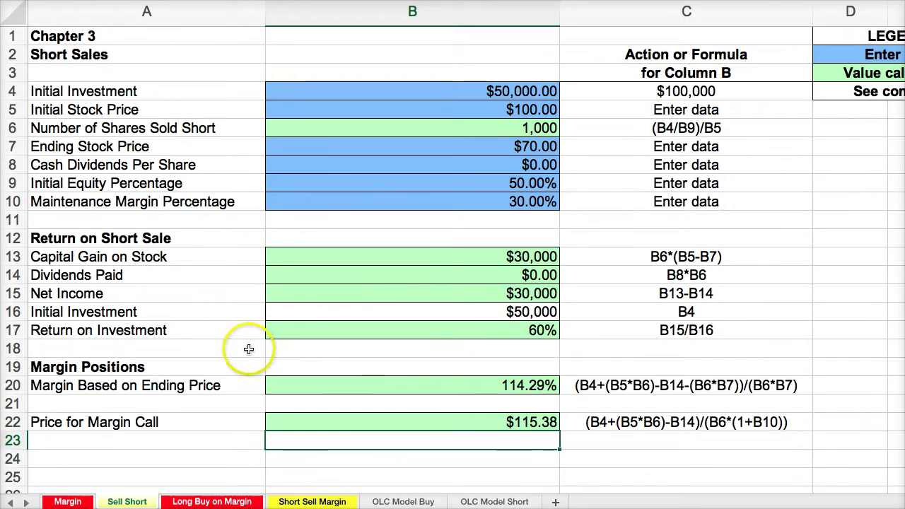
Step: Look through the Margin, Long Buy on Margin, Short Sell Margin and OLC Model Buy sheets, finishing on the Margin sheet
left_click(68, 502)
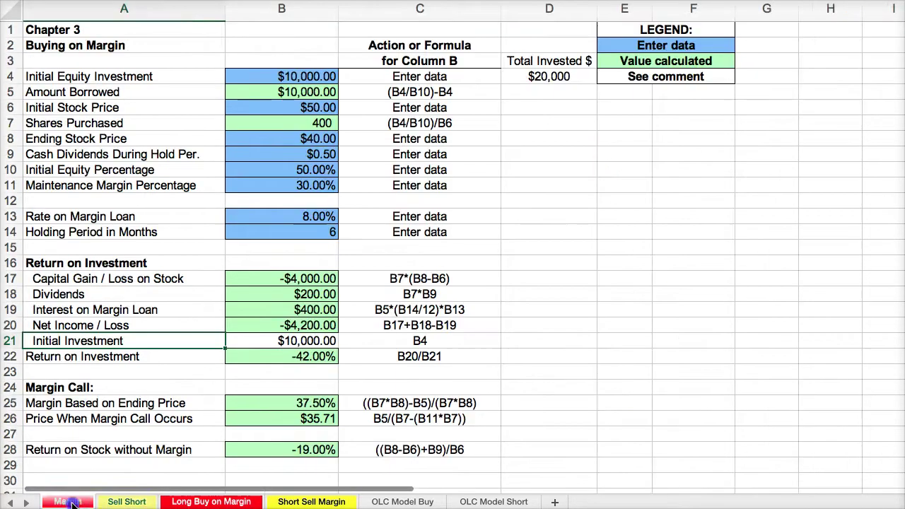
left_click(127, 502)
left_click(179, 503)
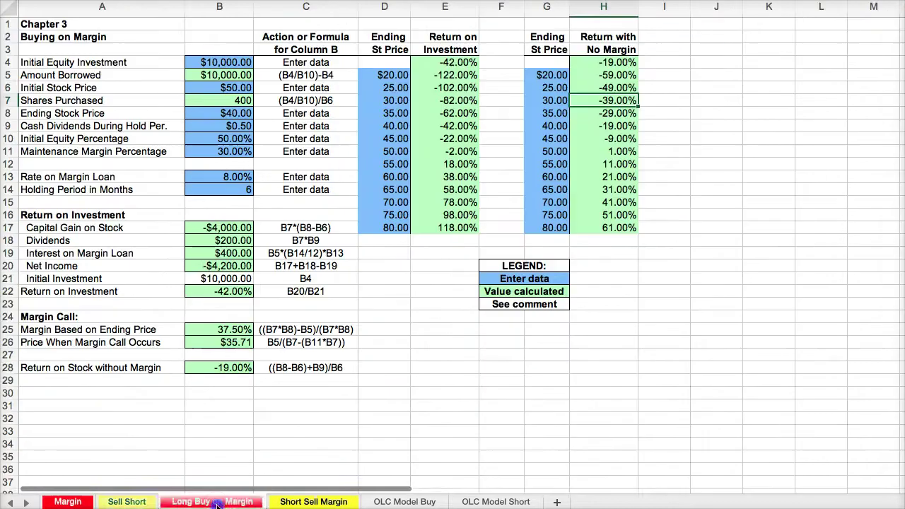
left_click(329, 502)
left_click(388, 502)
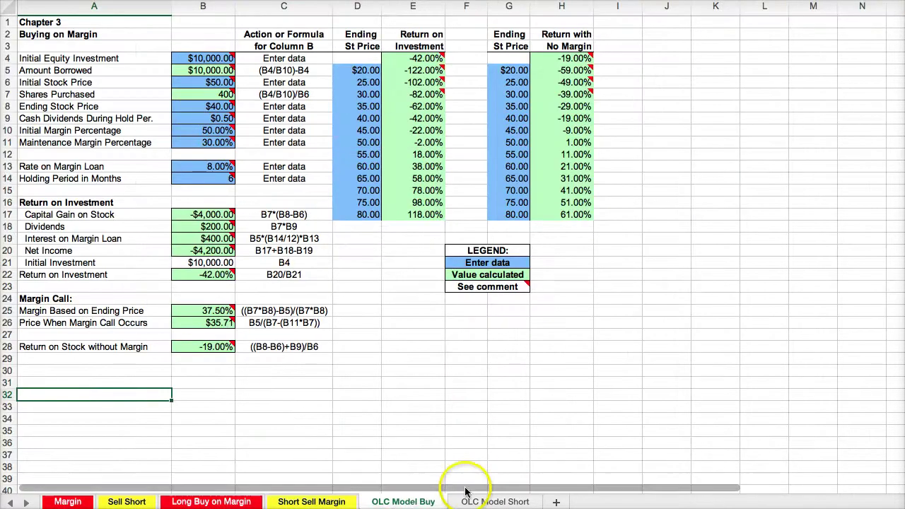
left_click(68, 502)
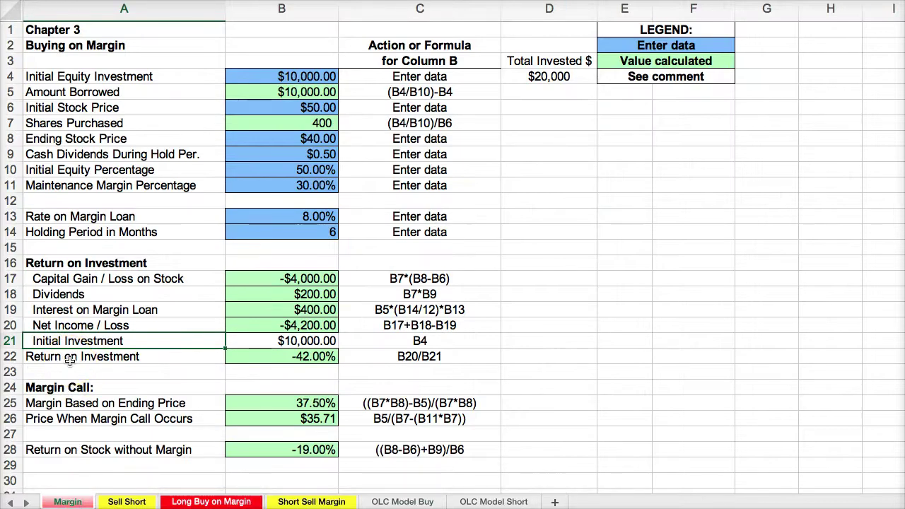
Step: Return to the Sell Short sheet and narrow column B so the formula column and the legend fit on screen
left_click(126, 502)
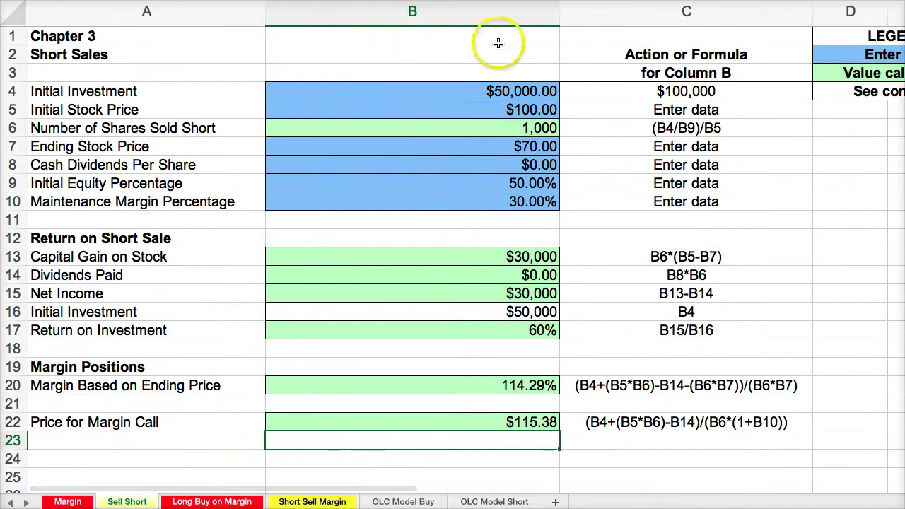
left_click_drag(560, 11, 401, 13)
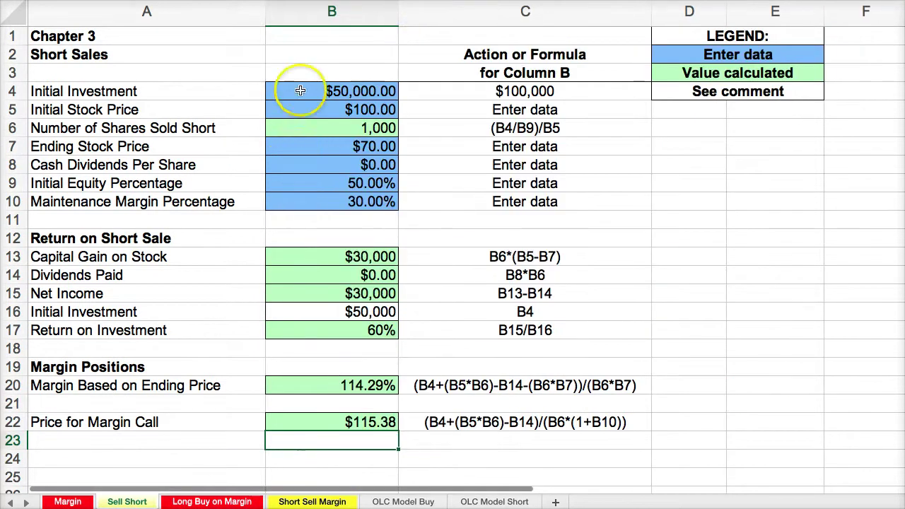
Step: Test the short sale model with the Initial Equity Percentage in B9 set to 45%
left_click(304, 184)
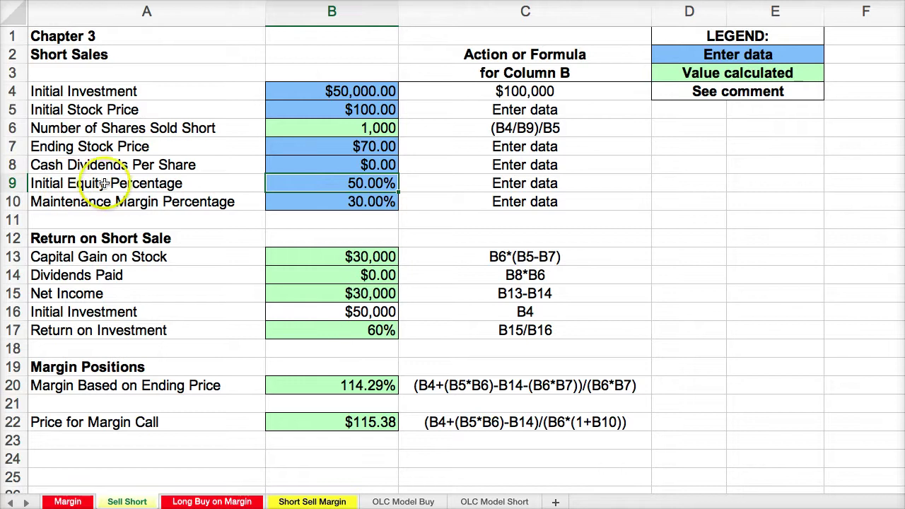
type("45")
left_click(248, 202)
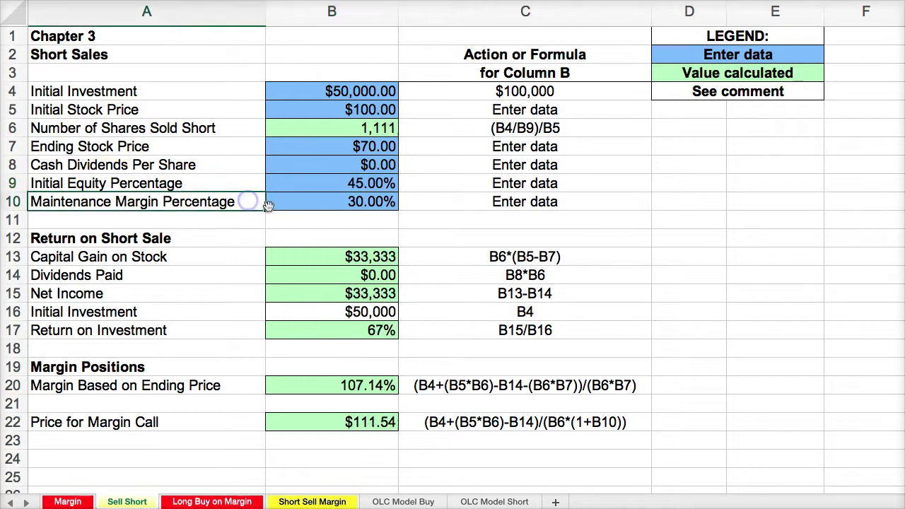
Step: Change the Initial Equity Percentage in B9 to 35% as a further test of the short sale results
left_click(295, 185)
type("30%")
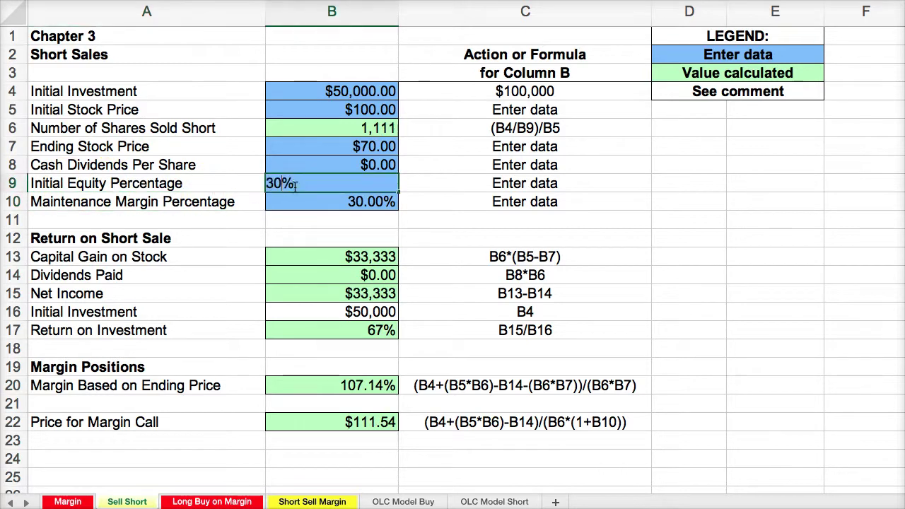
type("5")
left_click(293, 221)
Step: Set the Initial Equity Percentage in B9 back to 50% and keep that cell selected
left_click(293, 182)
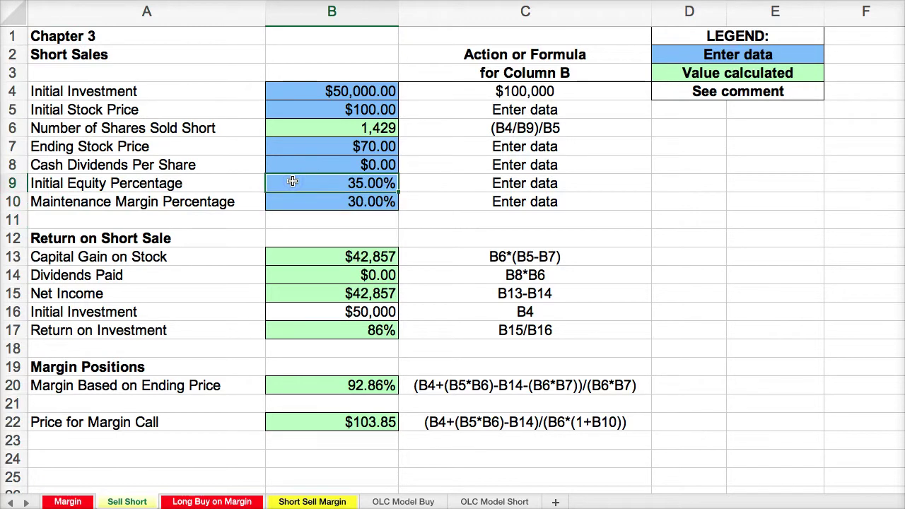
type("5")
left_click(241, 222)
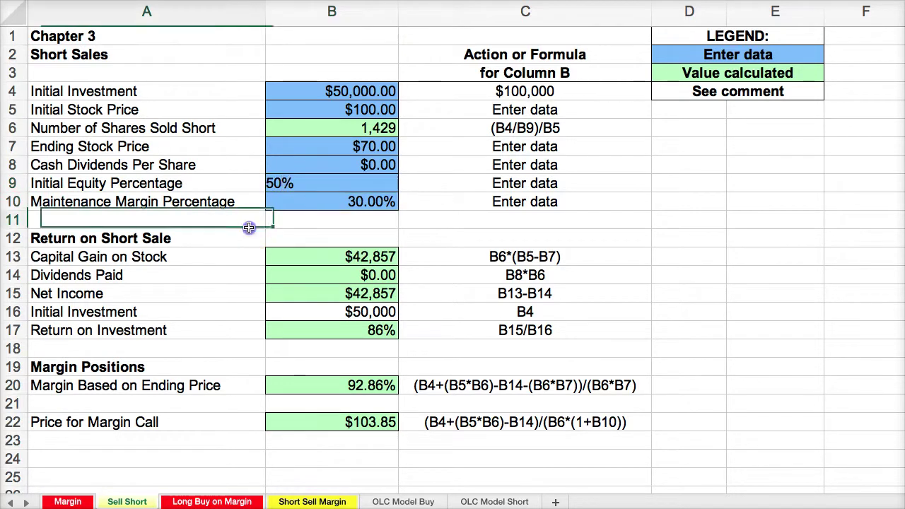
left_click(305, 183)
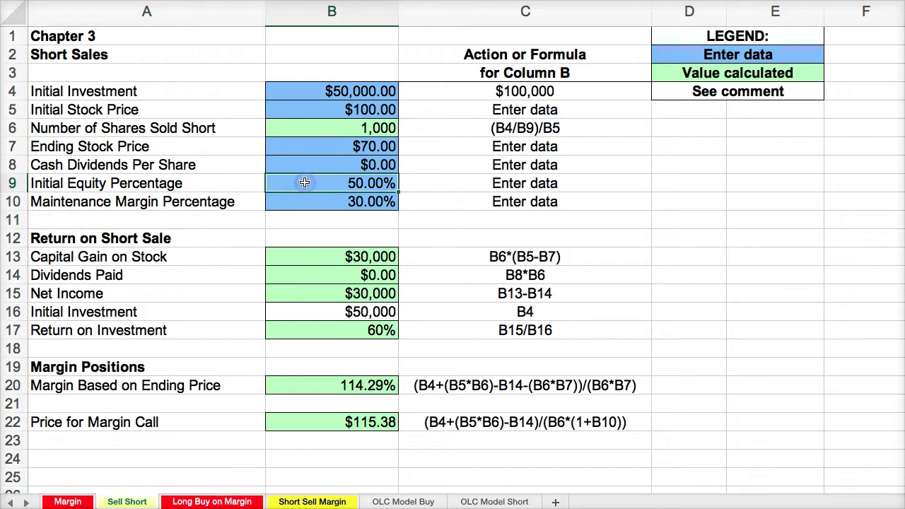